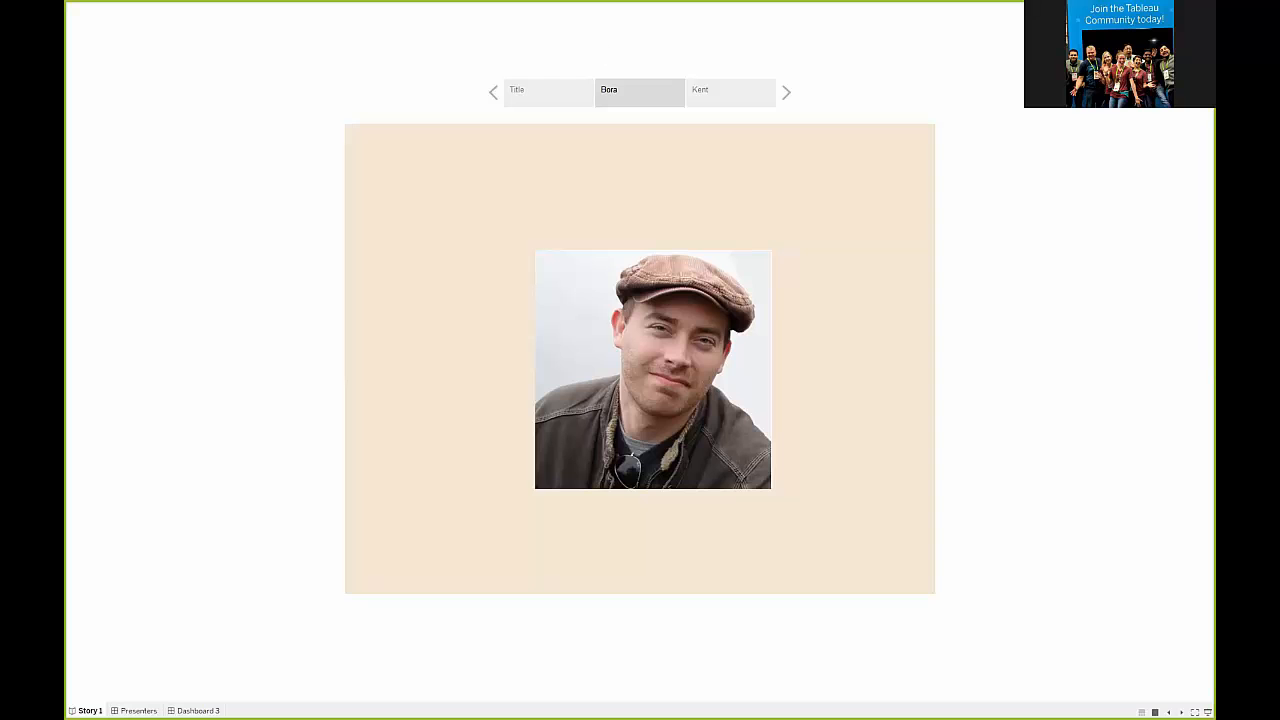
# Step: Advance the story to its final presenter point
pyautogui.click(762, 99)
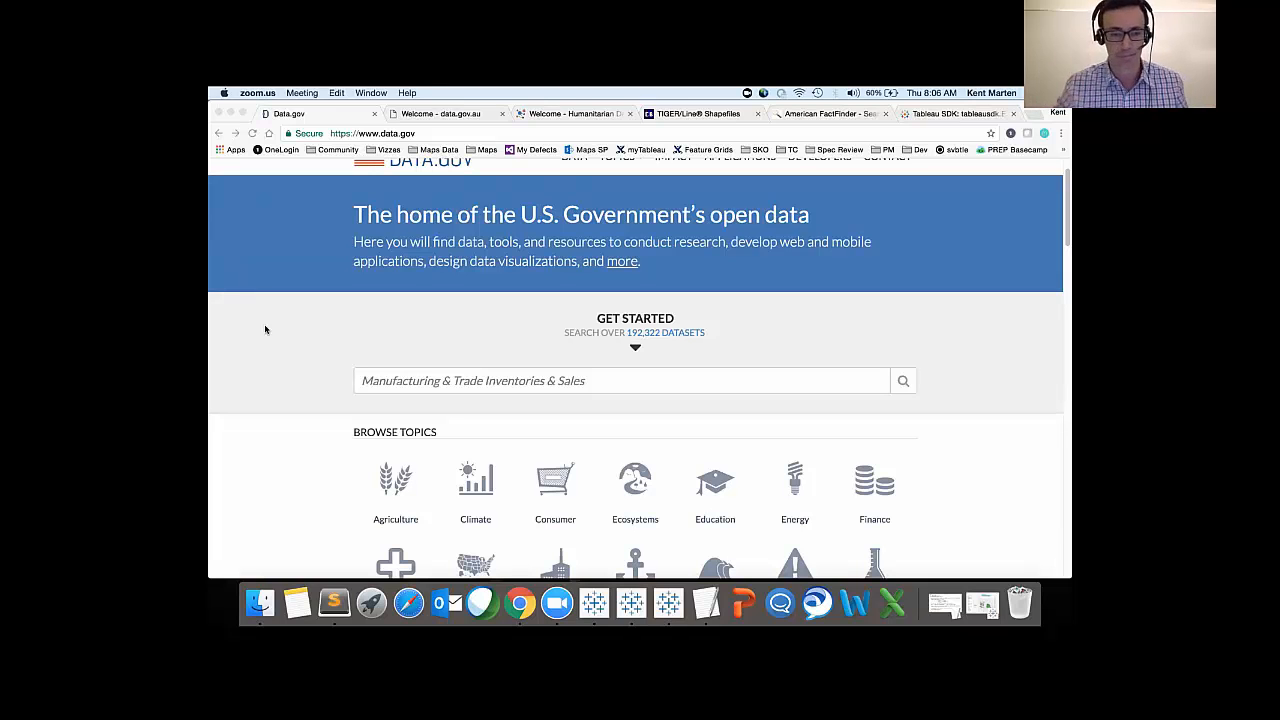
# Step: Search the Data.gov catalog for "Shapefiles" and look over the first datasets listed
pyautogui.click(367, 378)
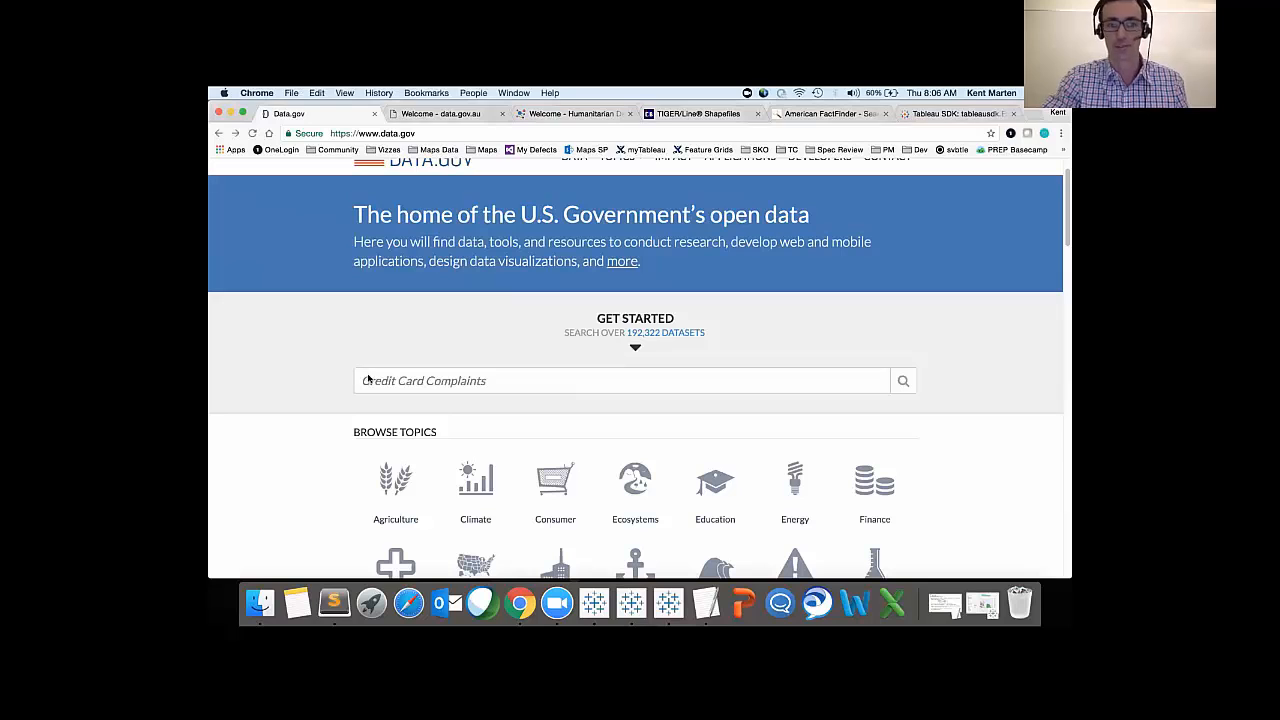
pyautogui.click(409, 381)
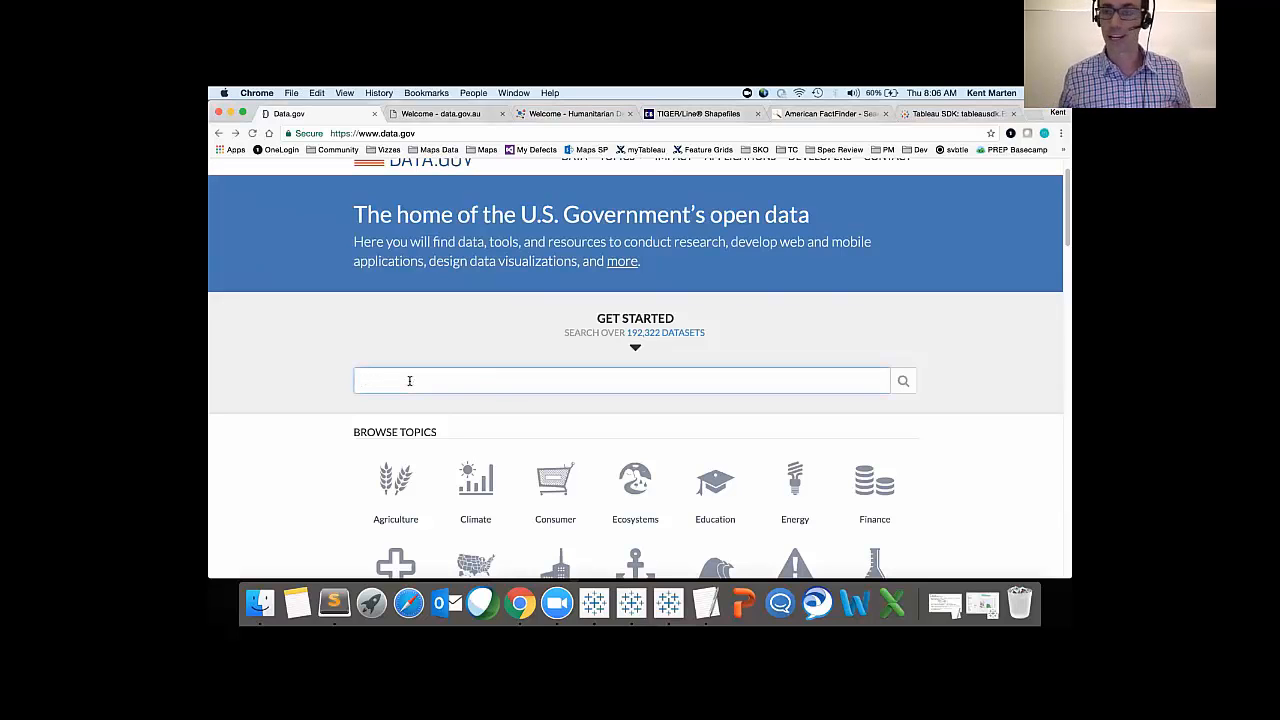
pyautogui.write('Sh')
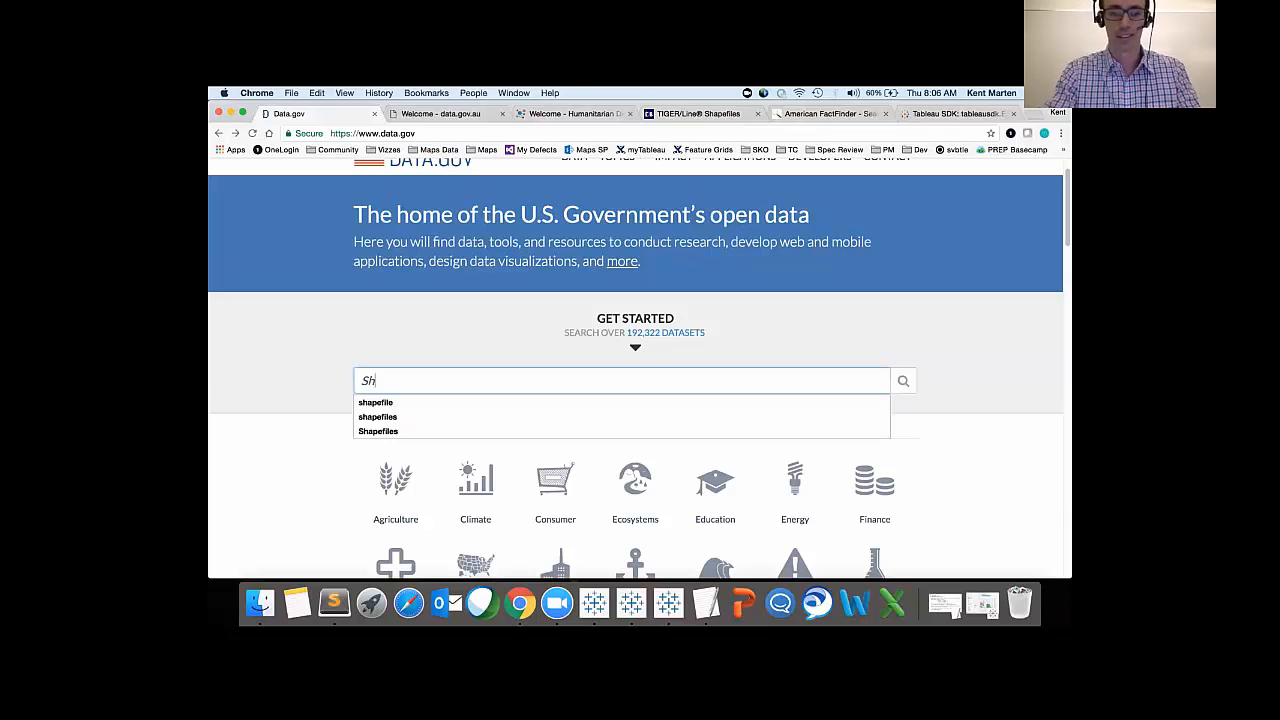
pyautogui.write('apefiles')
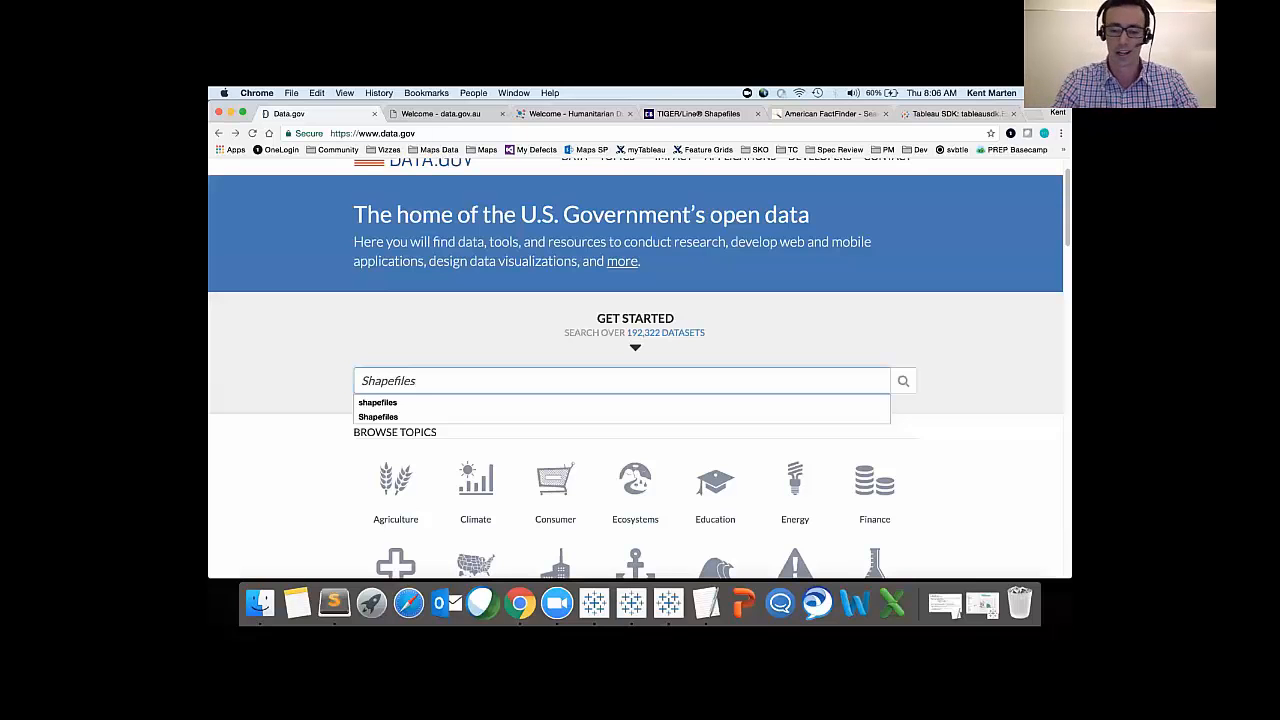
pyautogui.press('Return')
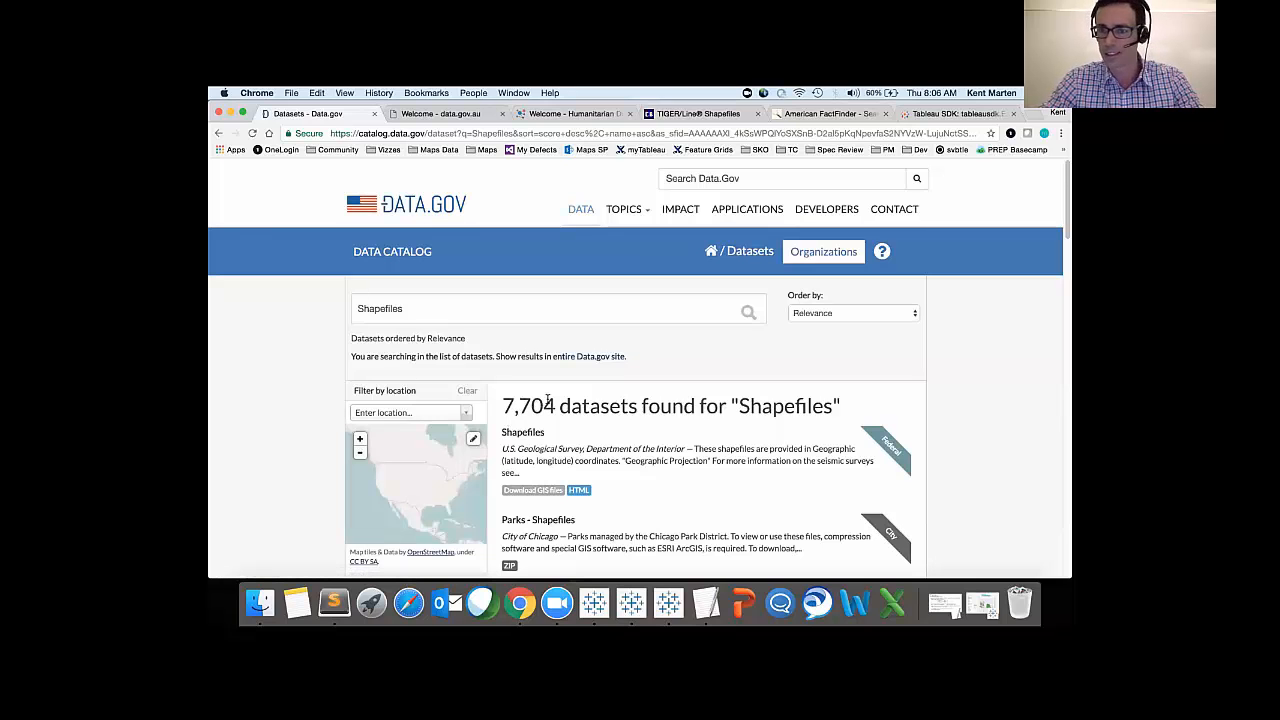
pyautogui.scroll(-3, 547, 400)
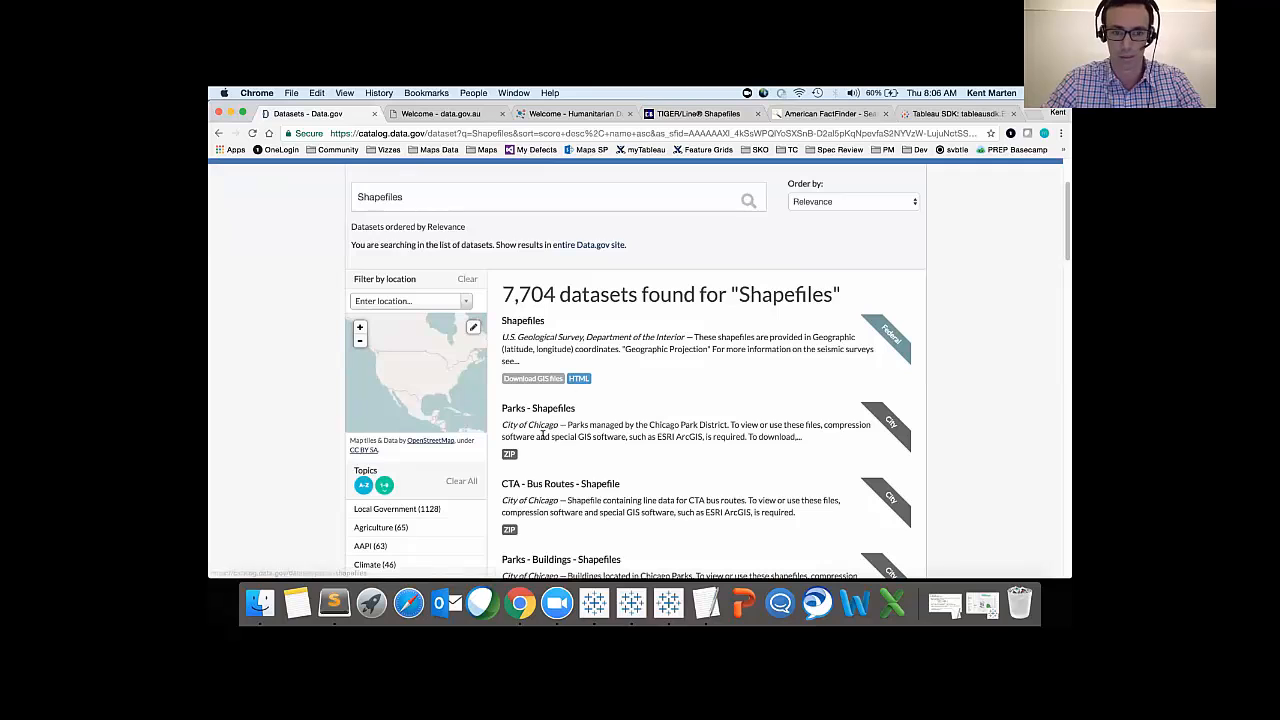
pyautogui.scroll(2, 632, 385)
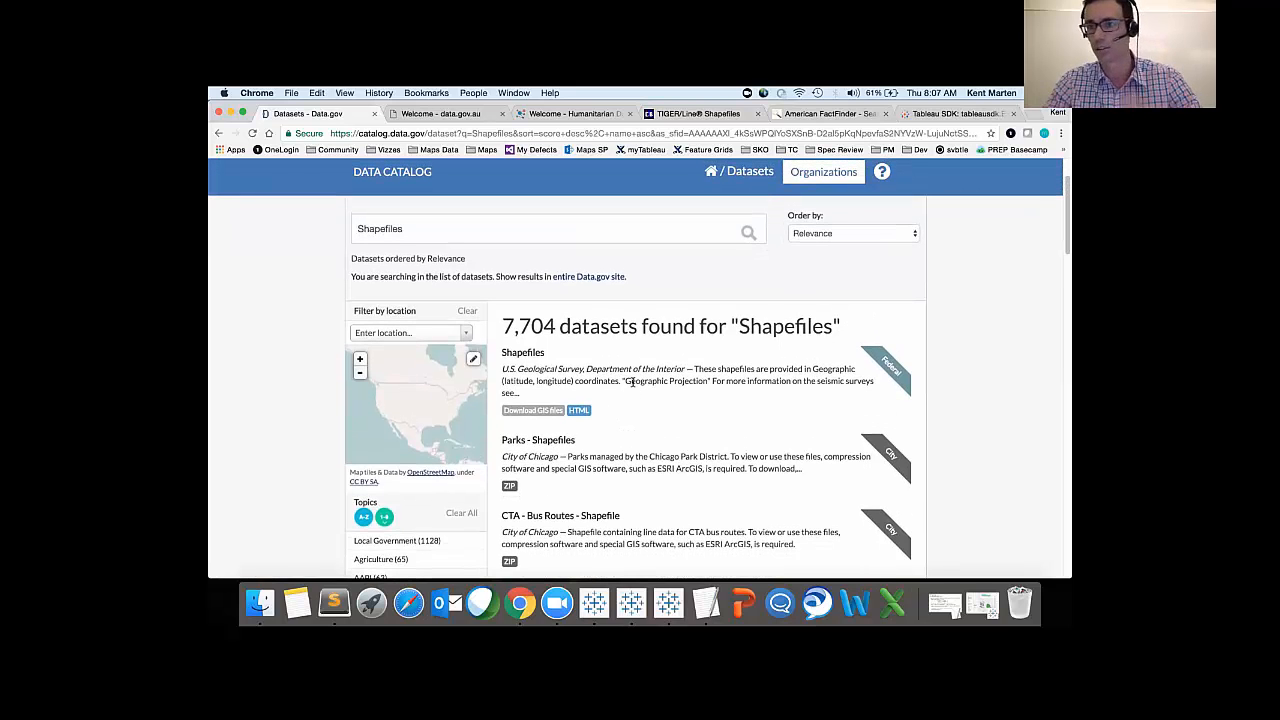
pyautogui.scroll(2, 632, 382)
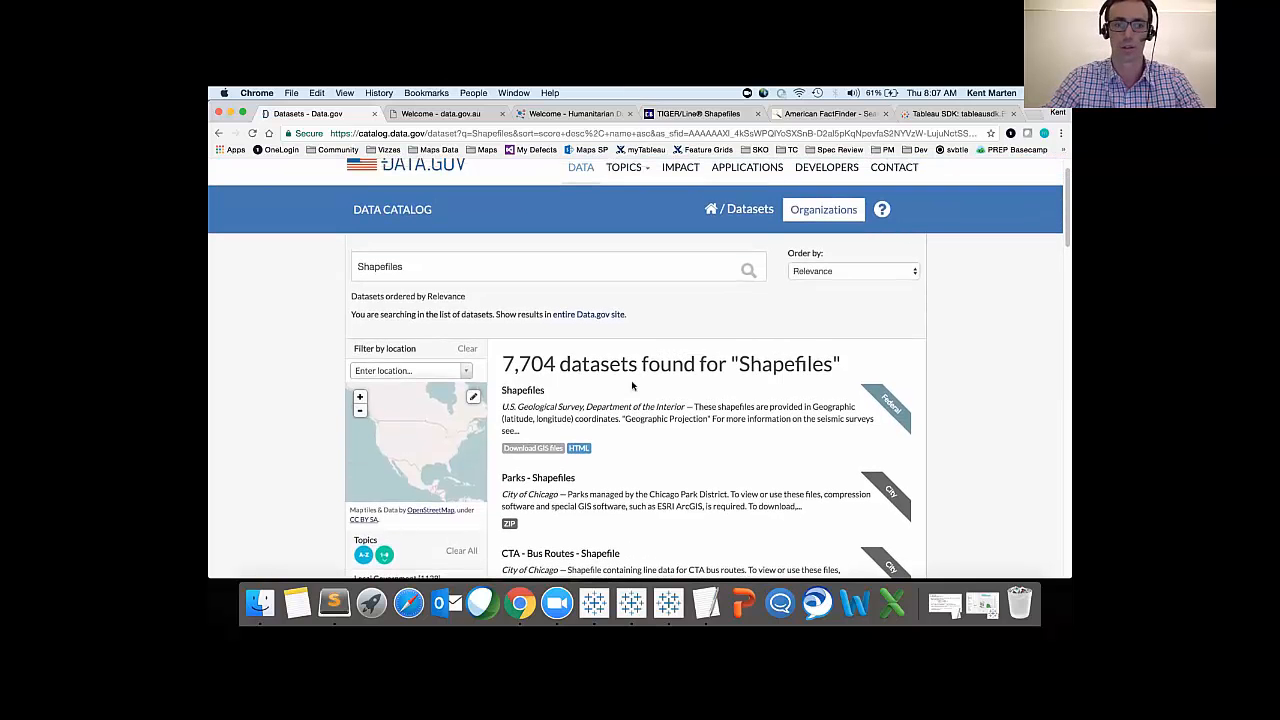
# Step: Search data.gov.au for "Shapefiles" and review the listed datasets and available formats
pyautogui.click(432, 116)
pyautogui.click(467, 309)
pyautogui.write('Shapefiles')
pyautogui.press('Return')
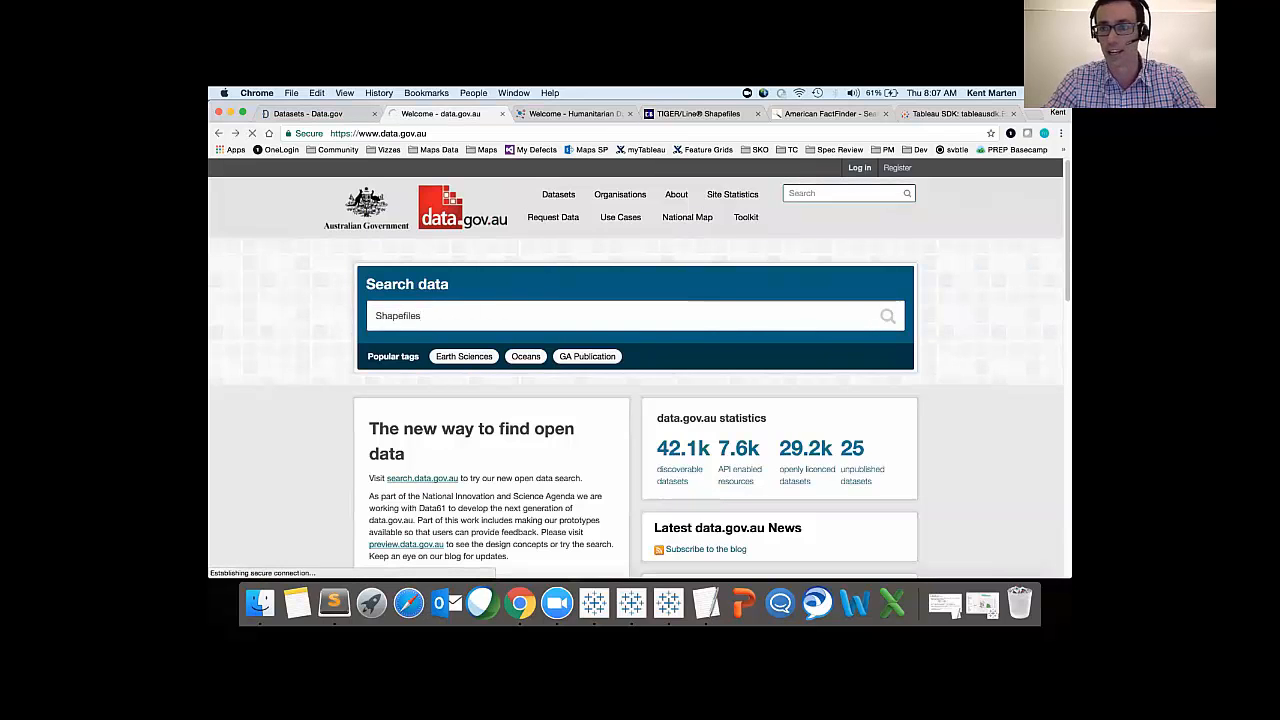
pyautogui.scroll(-3, 580, 385)
pyautogui.scroll(-6, 580, 385)
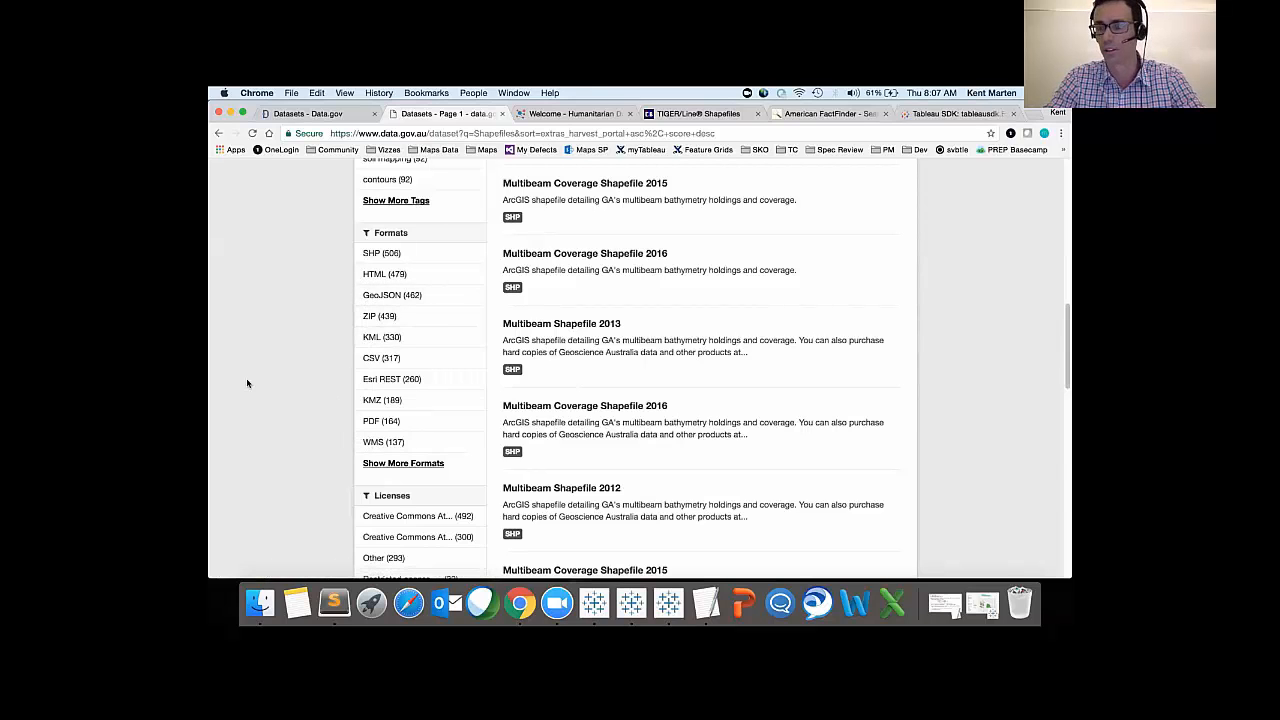
pyautogui.scroll(2, 260, 370)
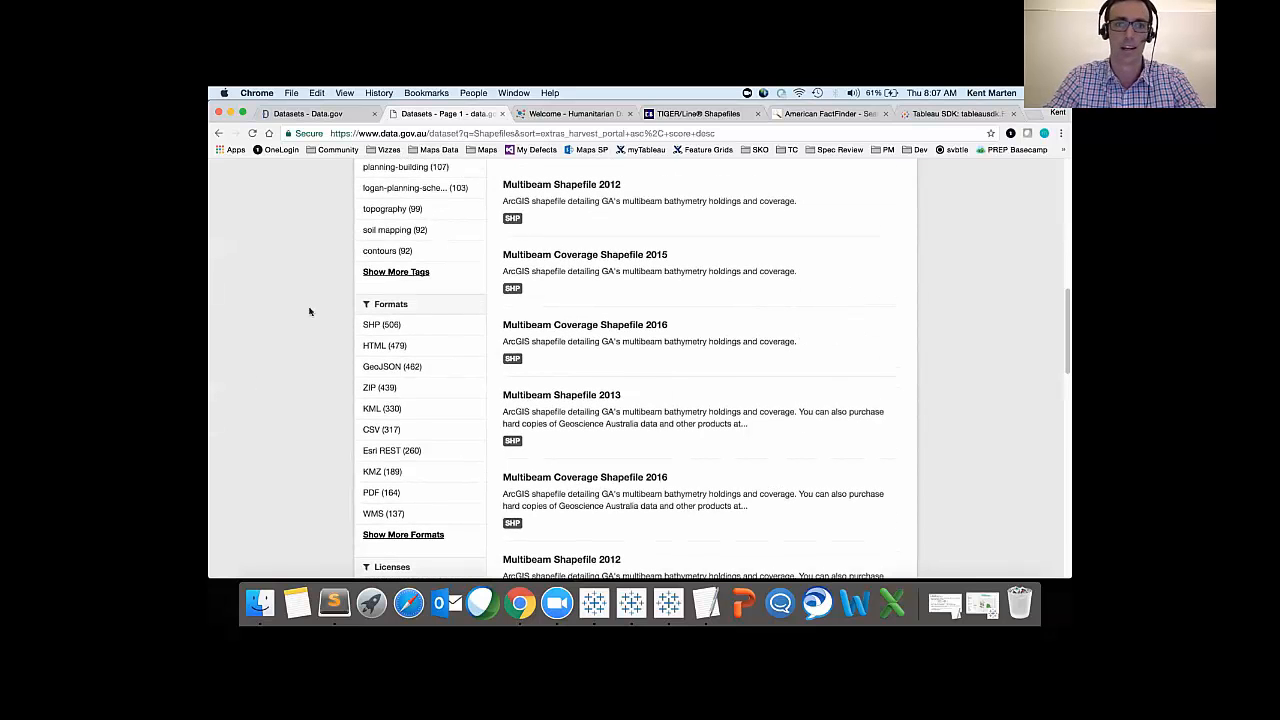
# Step: Search the Humanitarian Data Exchange for "Shapefile" datasets
pyautogui.click(532, 114)
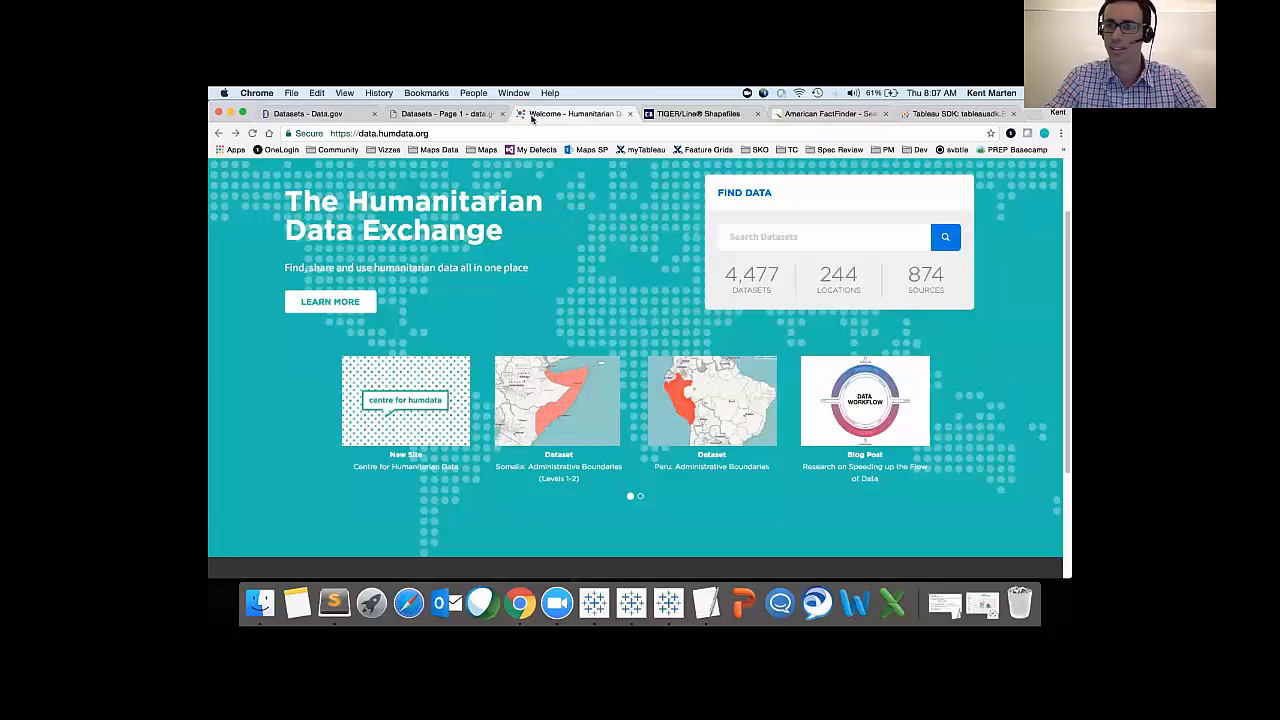
pyautogui.click(778, 237)
pyautogui.write('Shapefile')
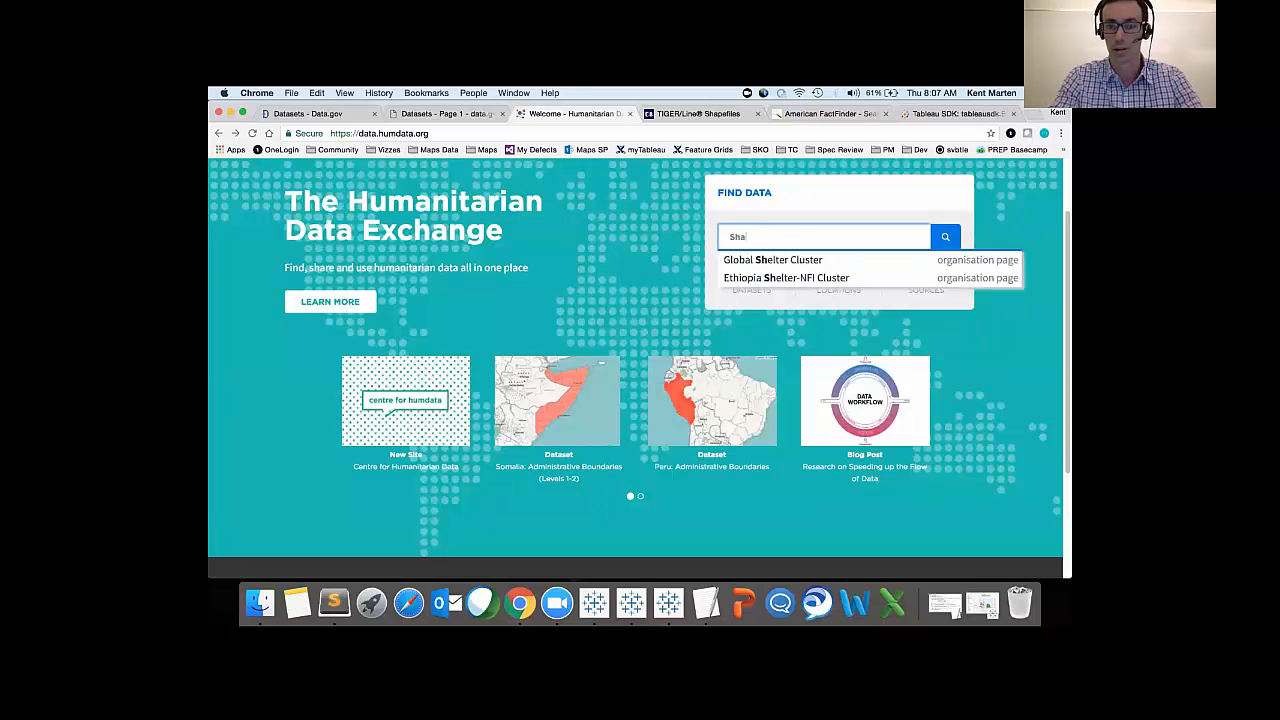
pyautogui.press('Return')
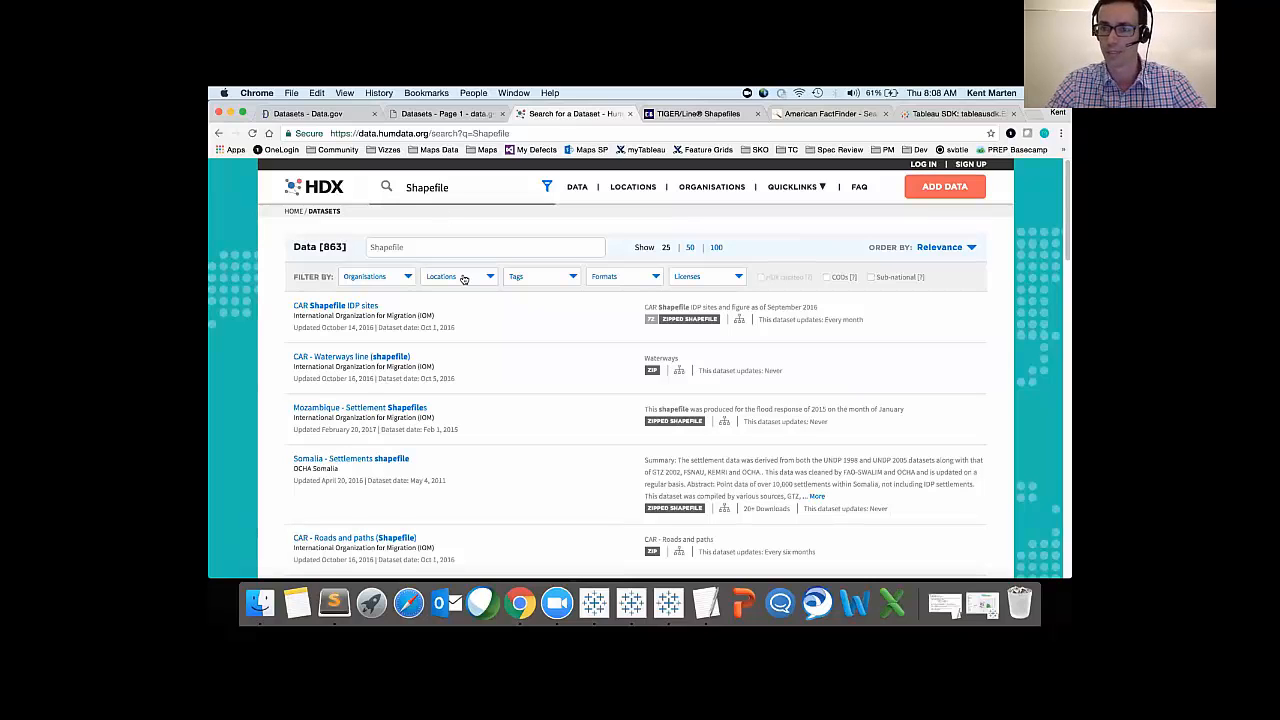
# Step: Open the 2016 Census Tracts layer from the Census Bureau's TIGER/Line Shapefiles page
pyautogui.click(738, 115)
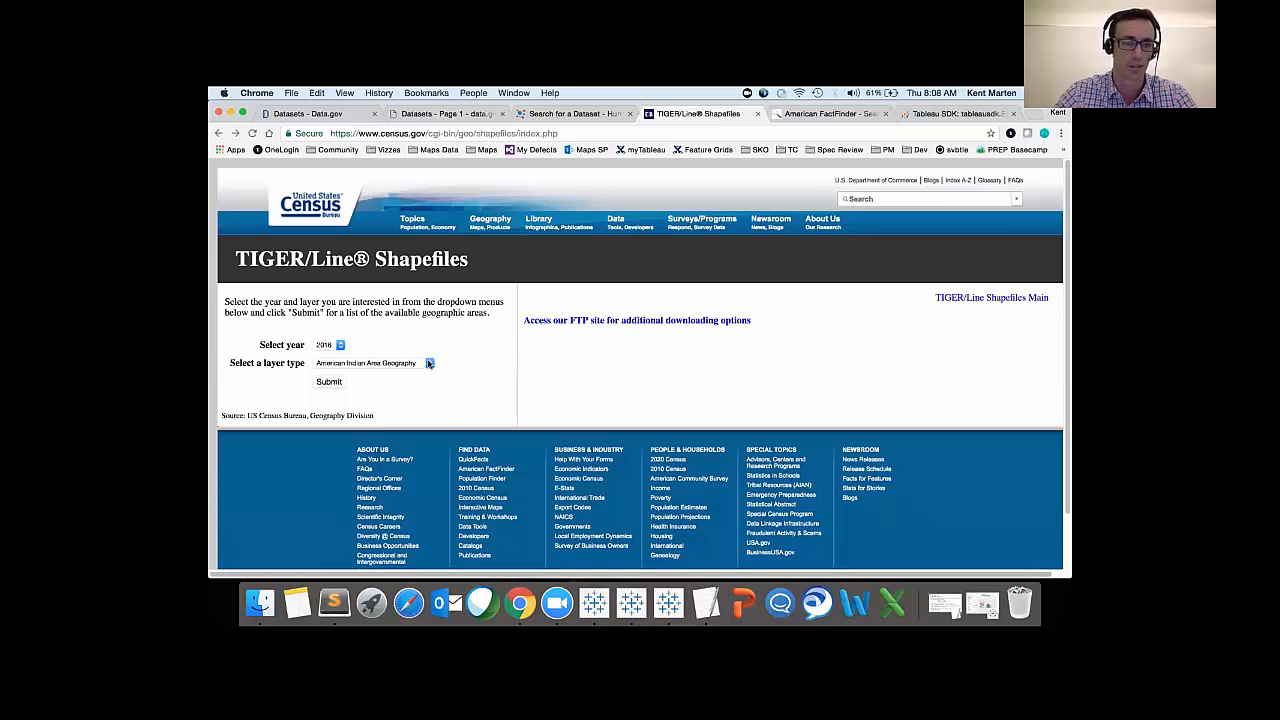
pyautogui.click(429, 363)
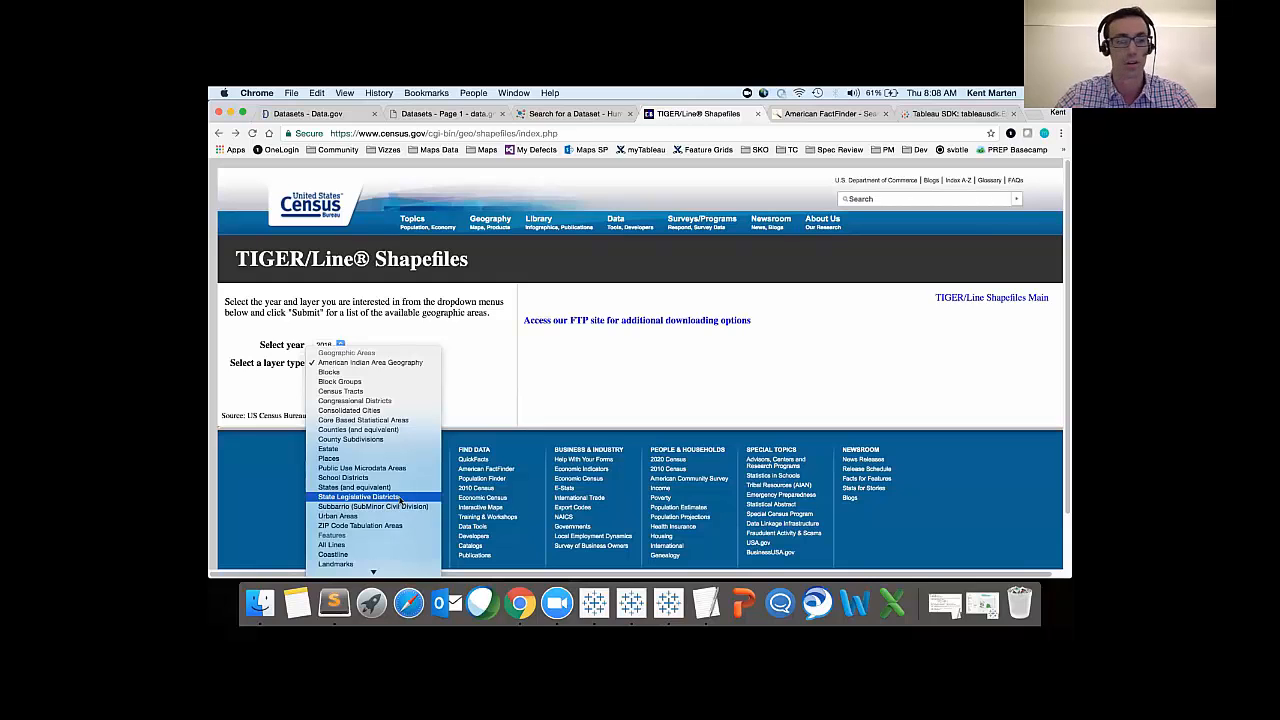
pyautogui.press('Escape')
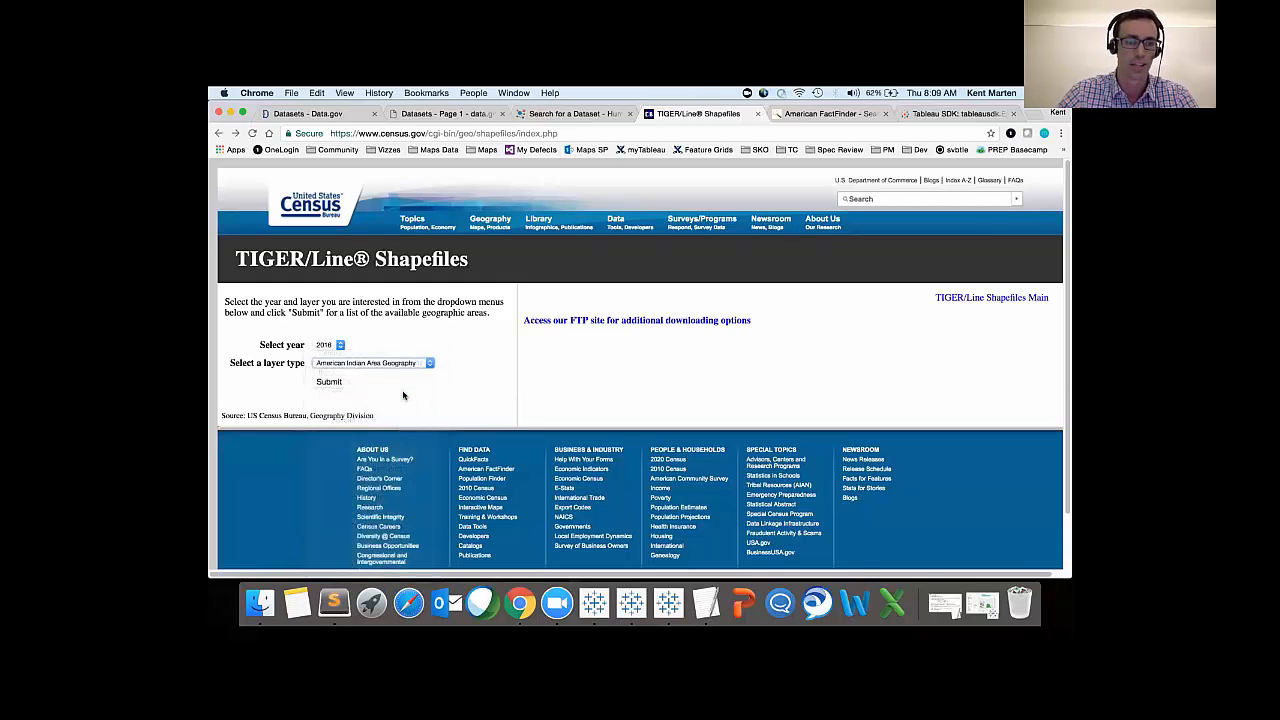
pyautogui.click(339, 384)
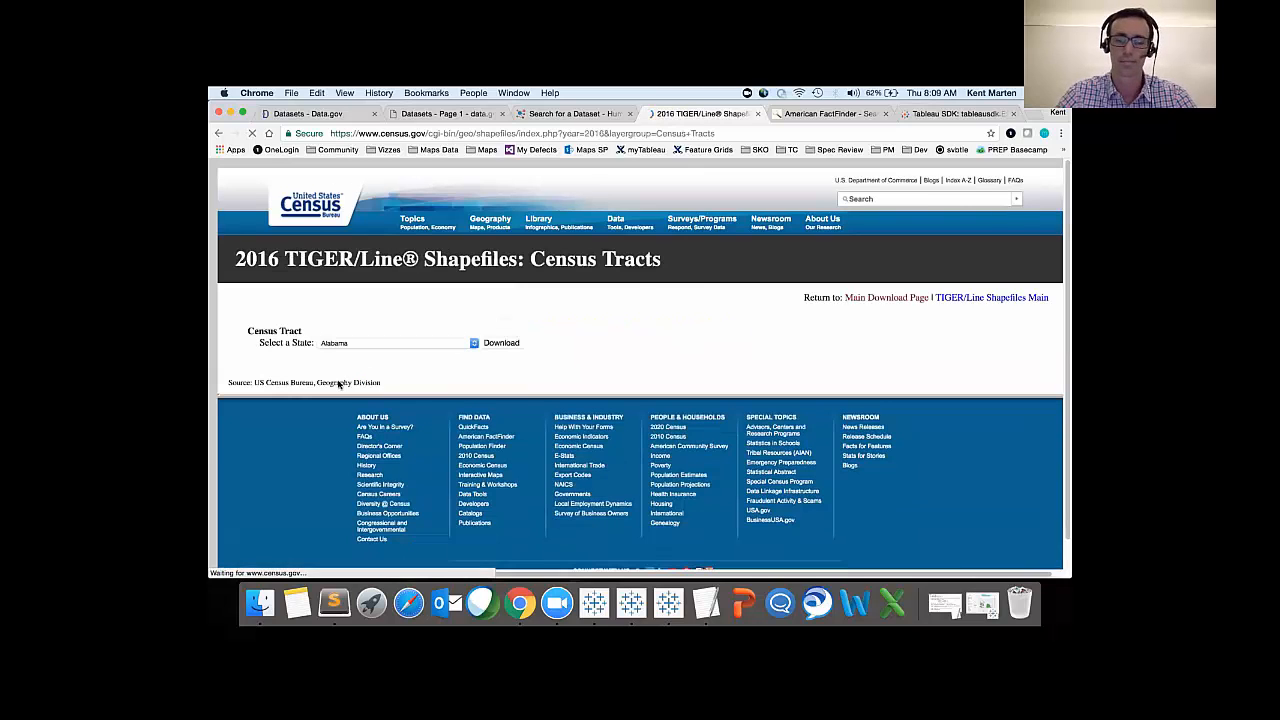
# Step: Try to download the 2016 census tract shapefile archive for Florida
pyautogui.click(359, 346)
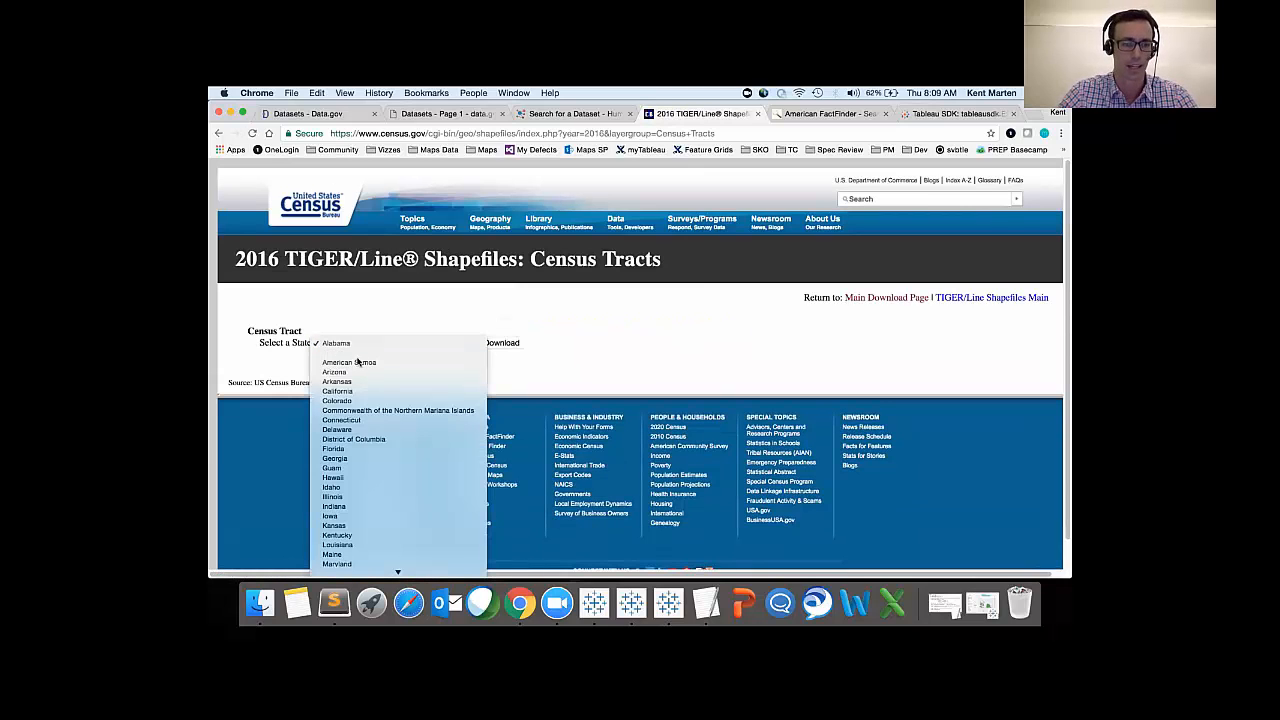
pyautogui.click(364, 449)
pyautogui.click(496, 343)
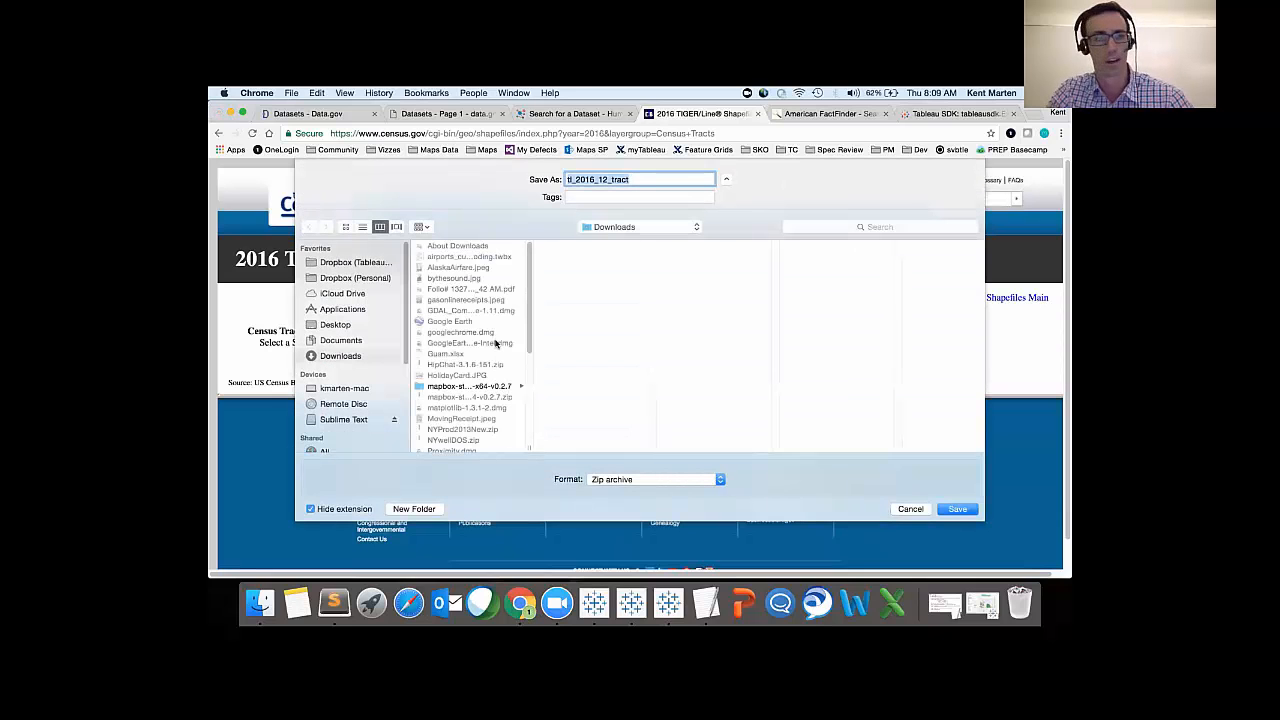
pyautogui.click(911, 510)
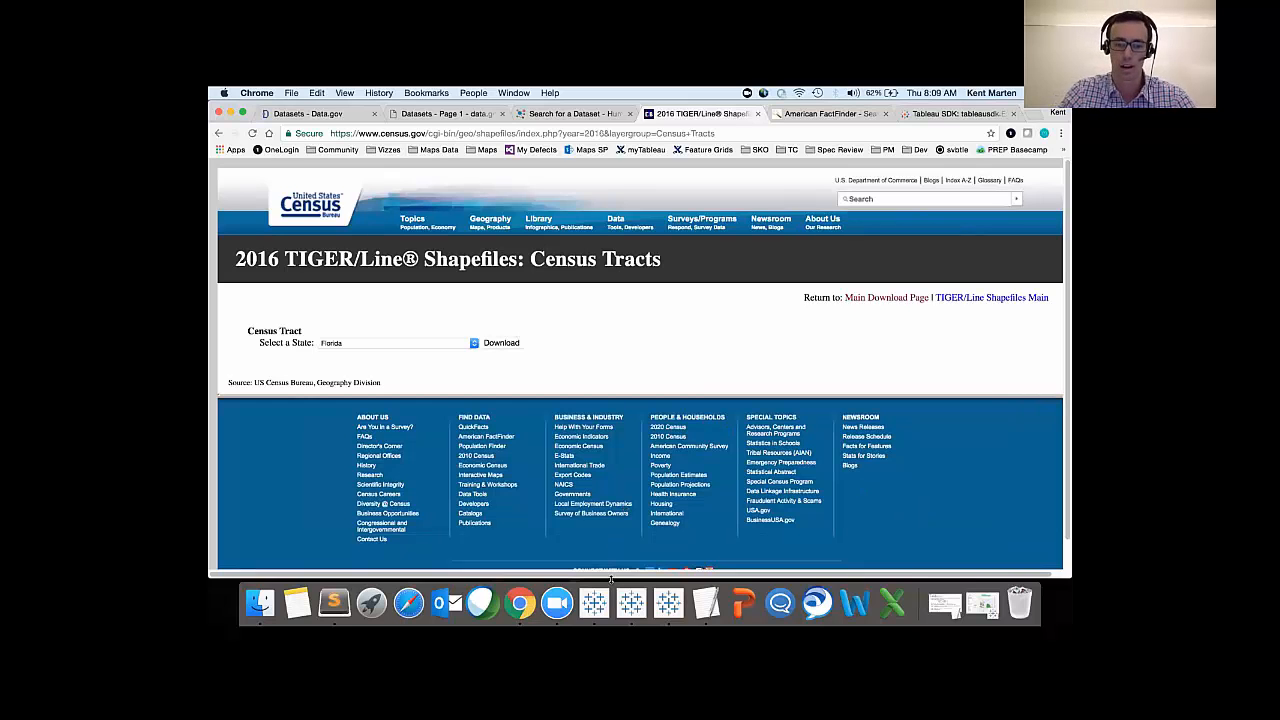
# Step: Switch to Tableau and connect to the spatial file tl_2016_12_tract.shp in Maps/Demos/FLA/fla_census_tracts_2016
pyautogui.click(594, 601)
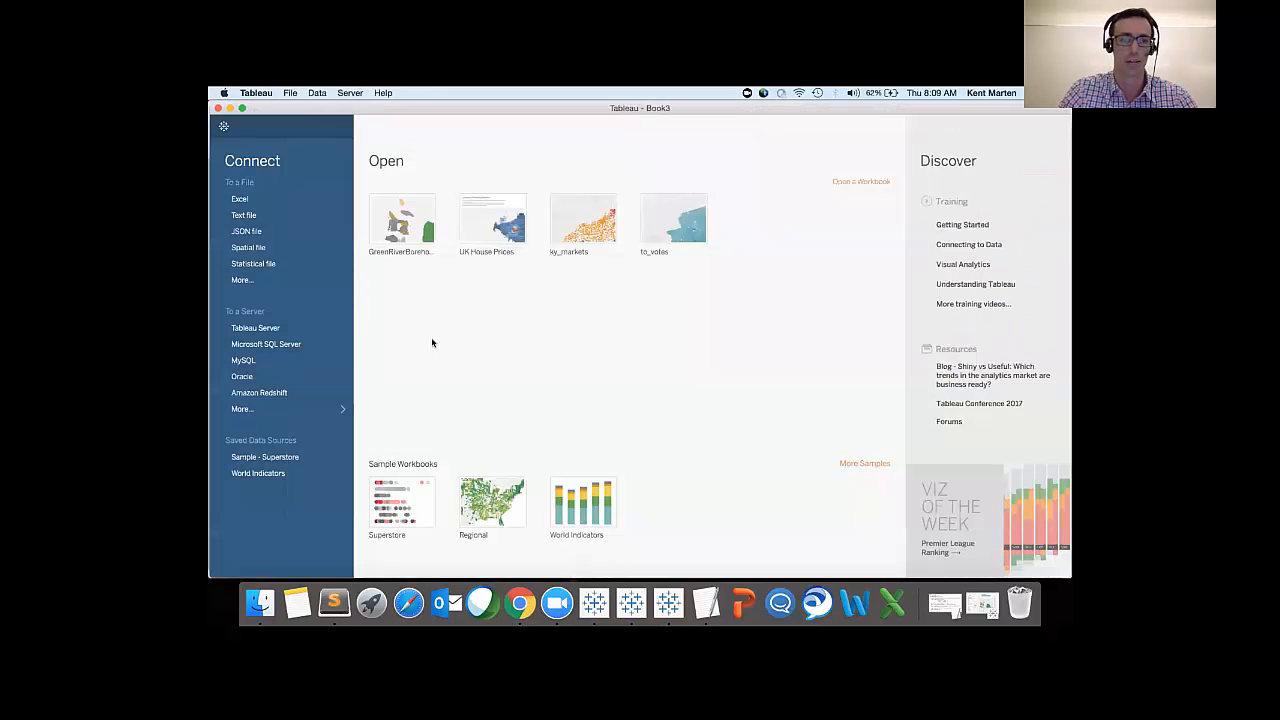
pyautogui.click(266, 249)
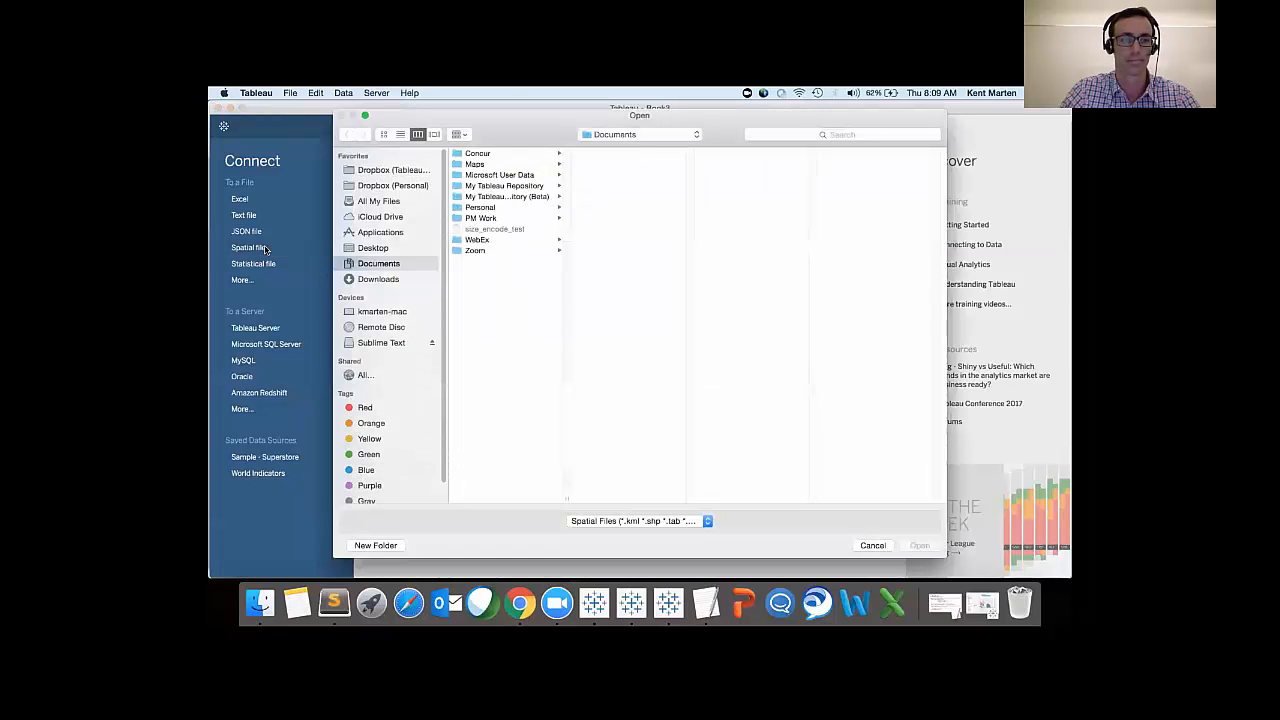
pyautogui.click(501, 164)
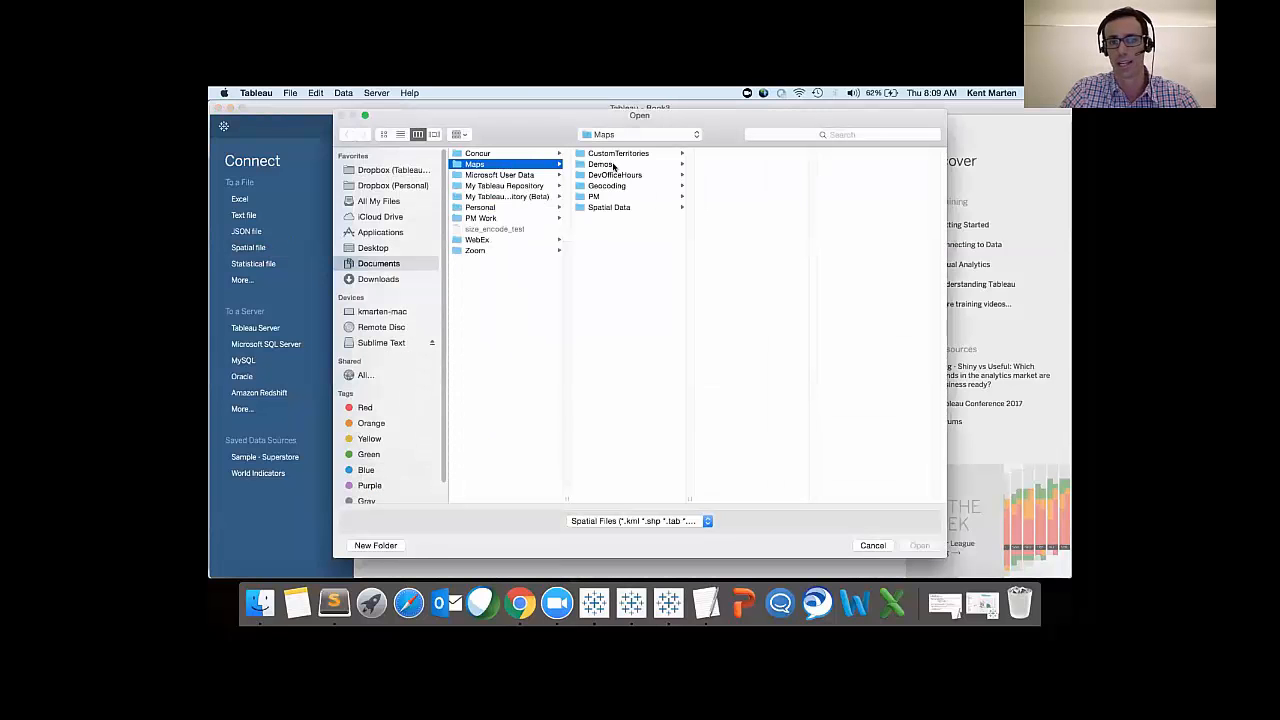
pyautogui.click(616, 166)
pyautogui.click(732, 165)
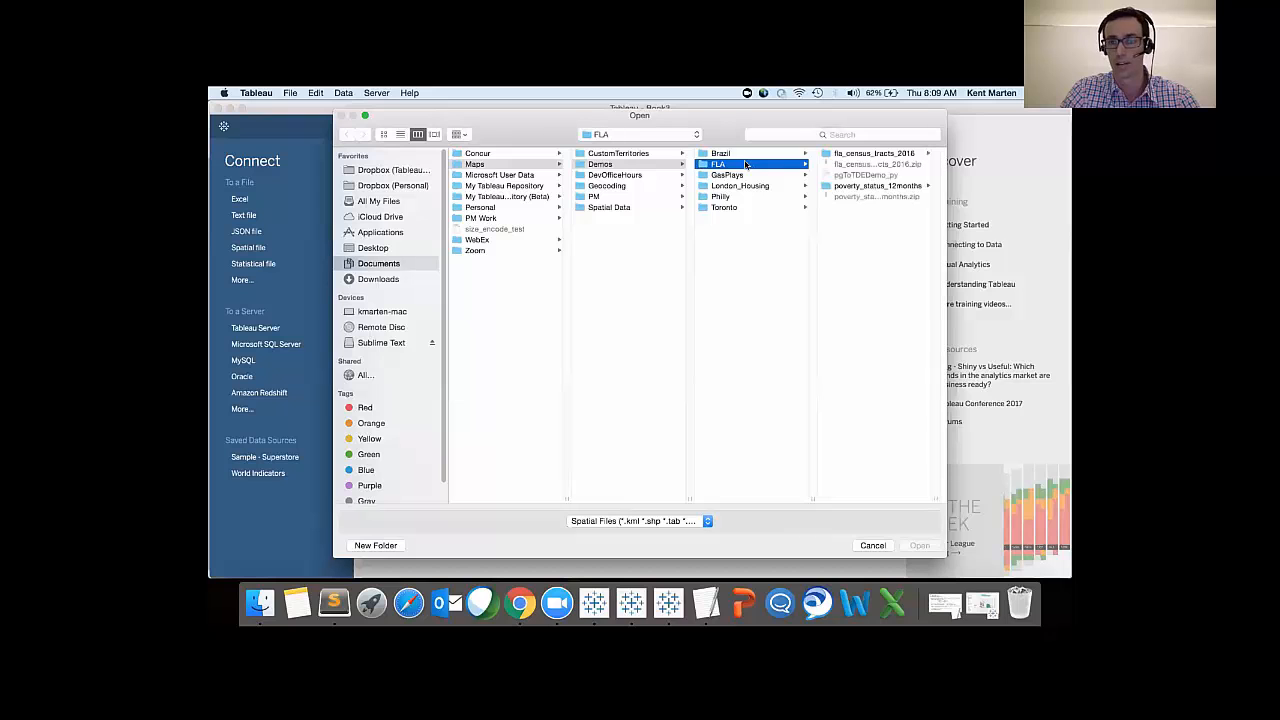
pyautogui.click(843, 156)
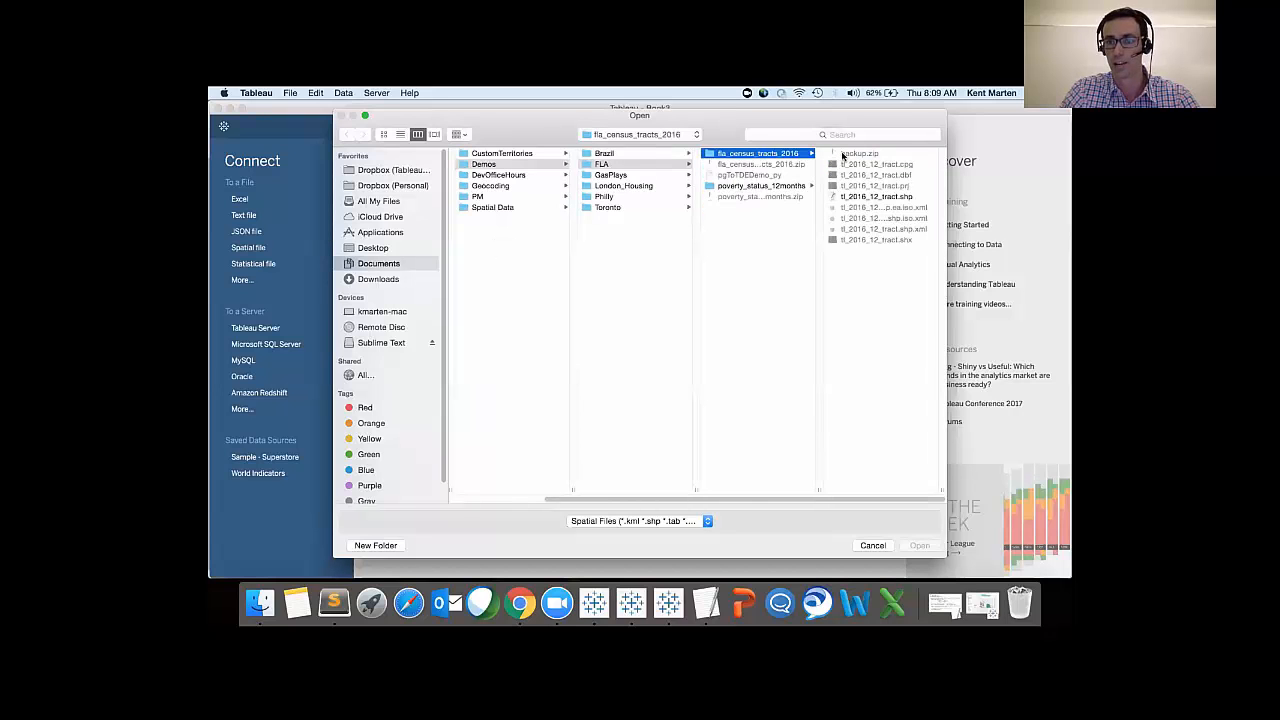
pyautogui.click(860, 198)
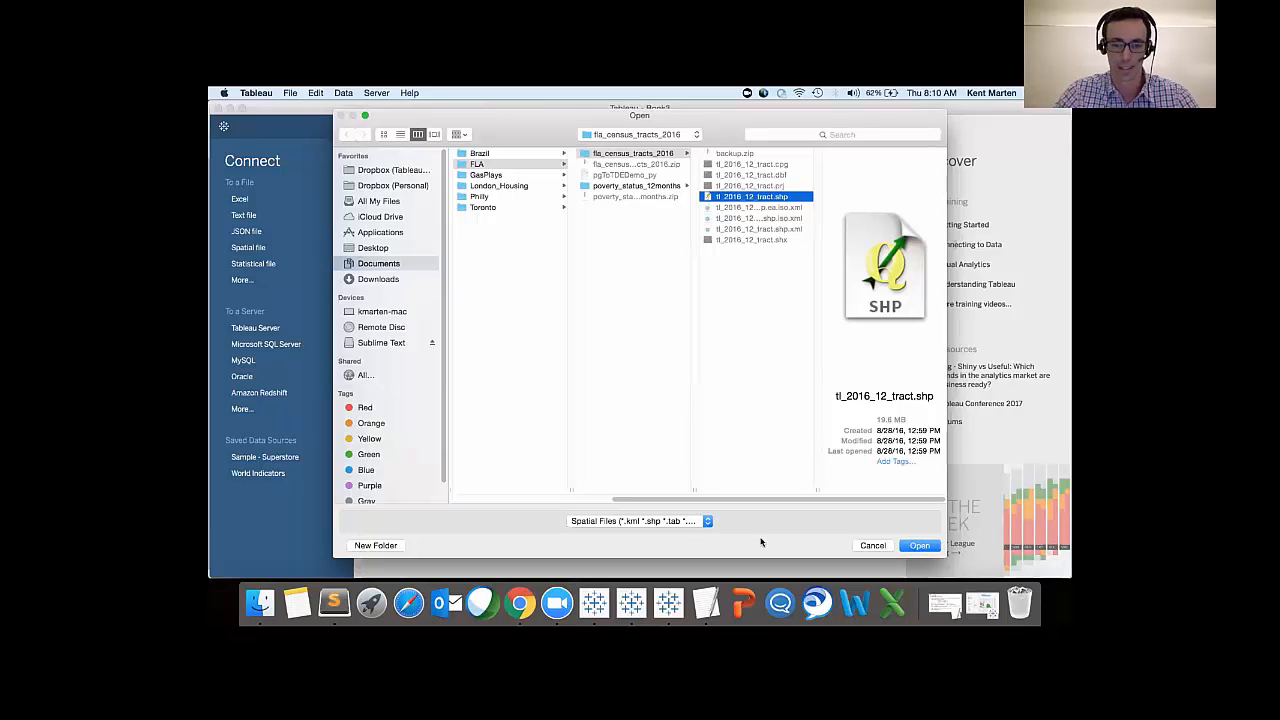
pyautogui.click(707, 521)
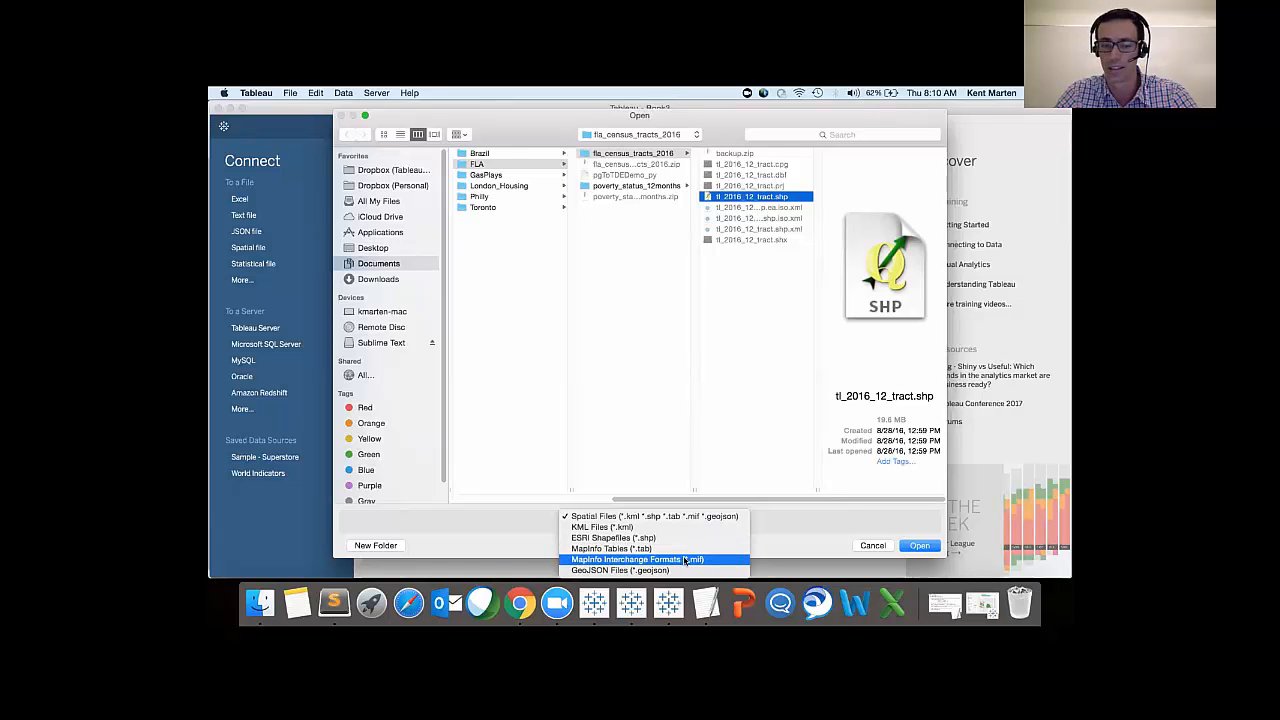
pyautogui.click(922, 549)
pyautogui.click(920, 546)
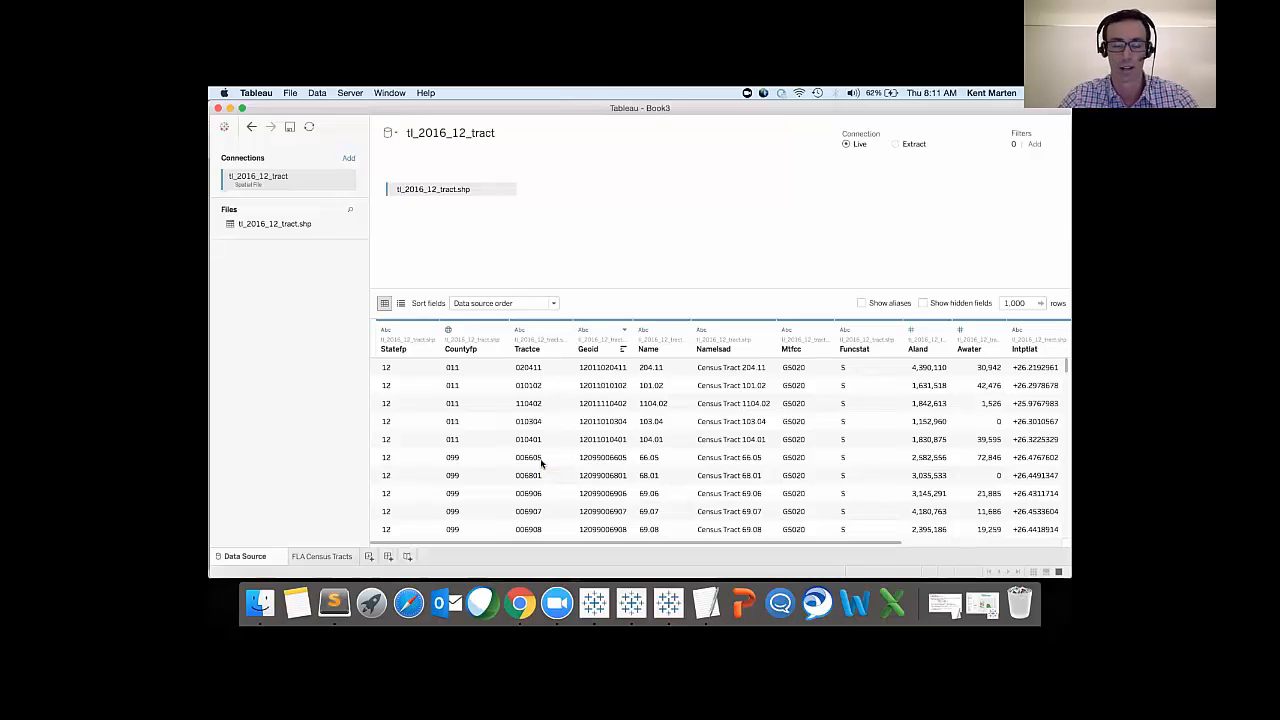
# Step: Examine the census tract data preview, checking the Geometry and Geoid columns
pyautogui.hscroll(3, 541, 462)
pyautogui.scroll(-1, 541, 462)
pyautogui.scroll(1, 541, 462)
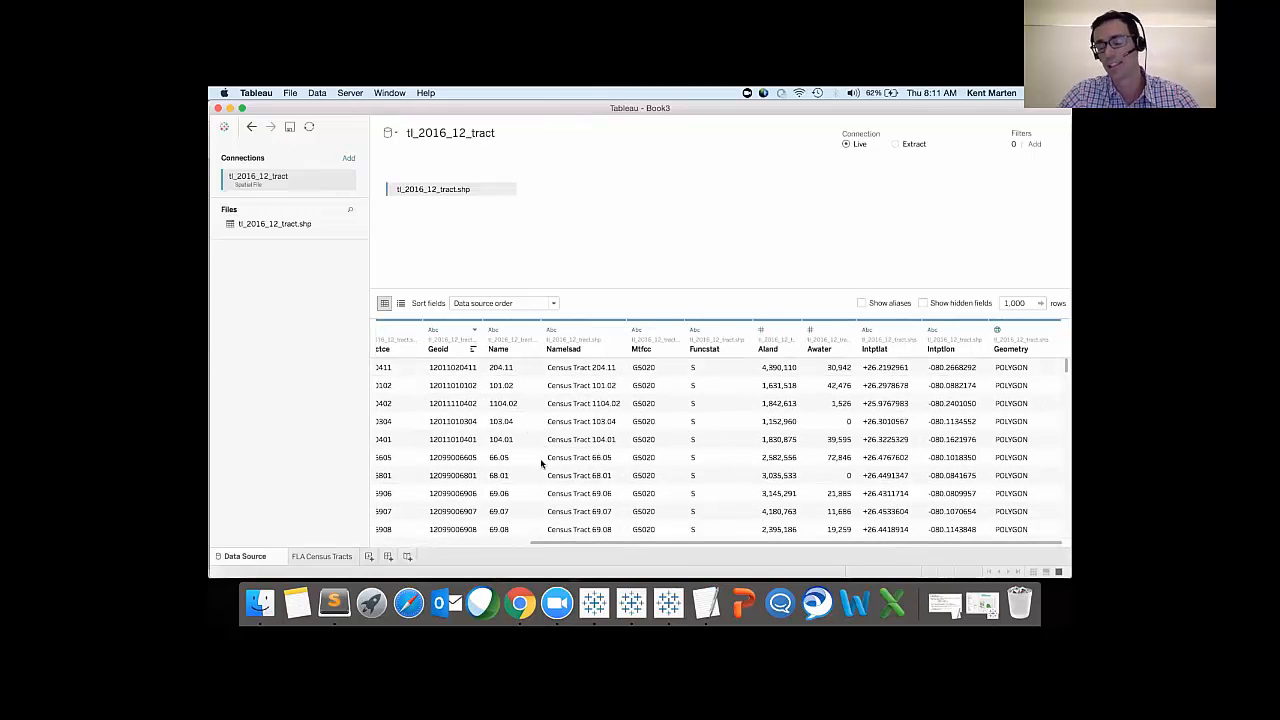
pyautogui.click(1028, 332)
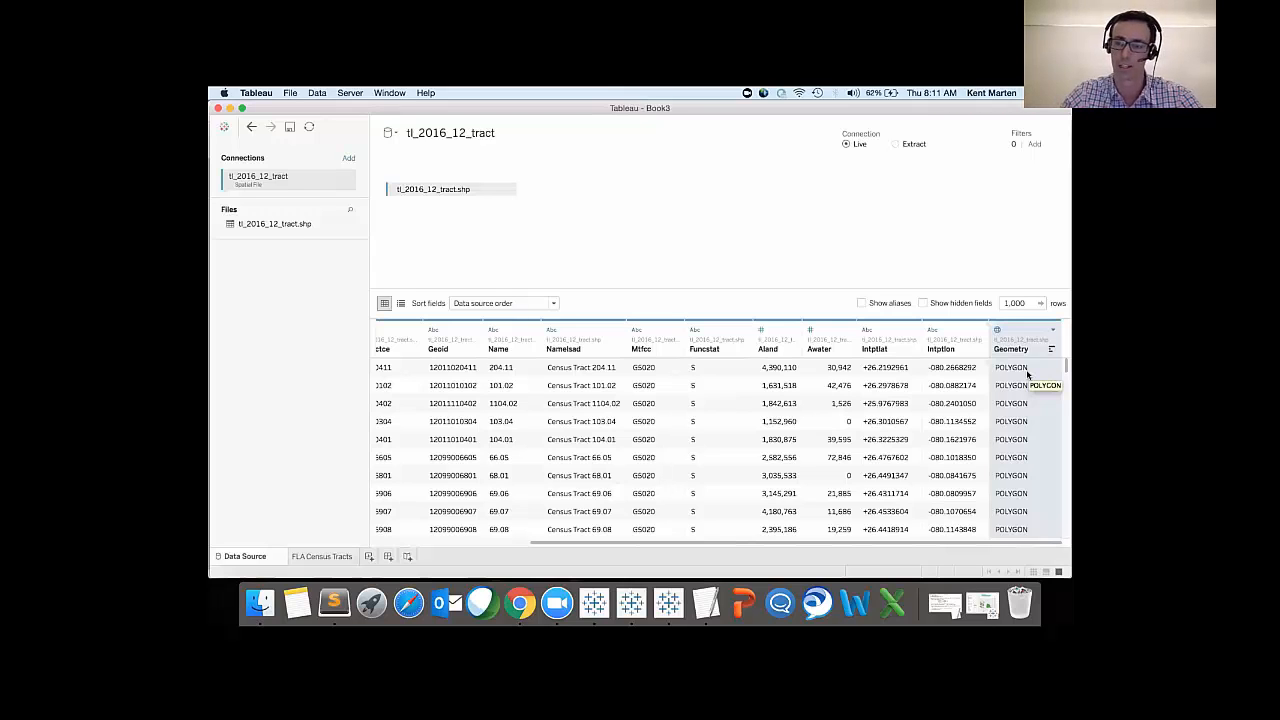
pyautogui.hscroll(-5, 776, 368)
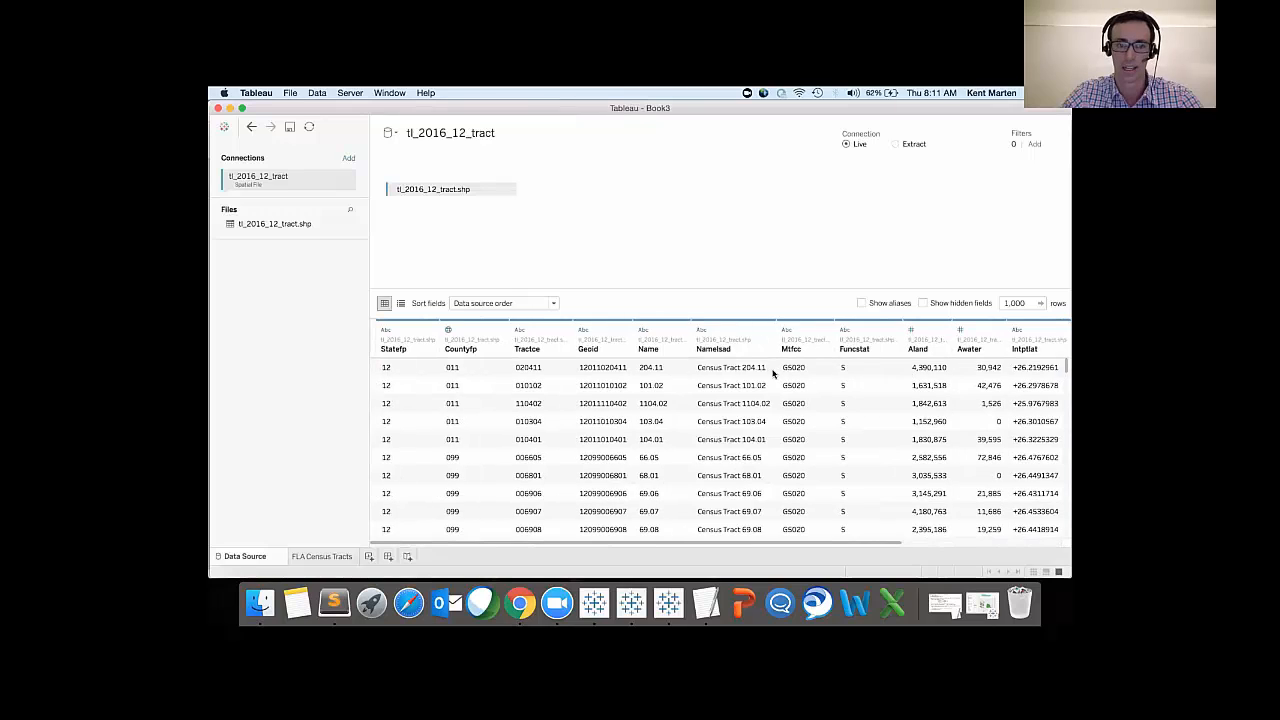
pyautogui.click(603, 333)
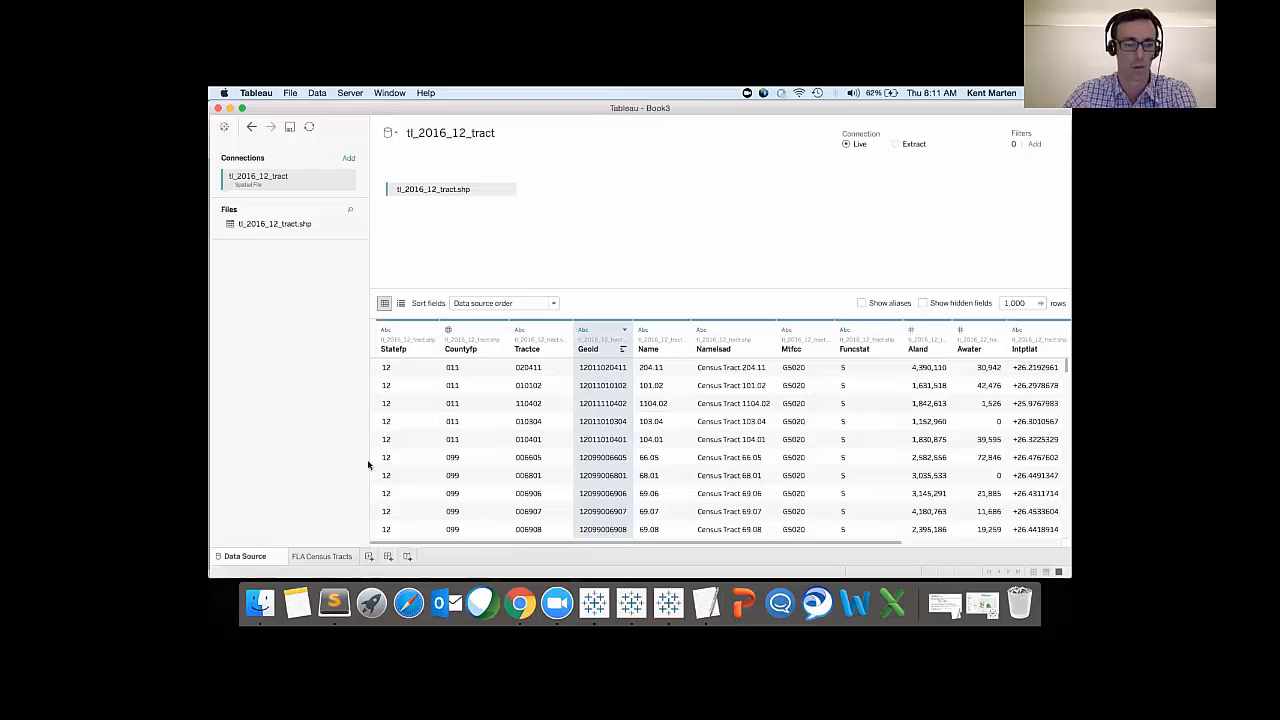
# Step: Map the Geometry field of the census tracts on the FLA Census Tracts worksheet
pyautogui.click(326, 558)
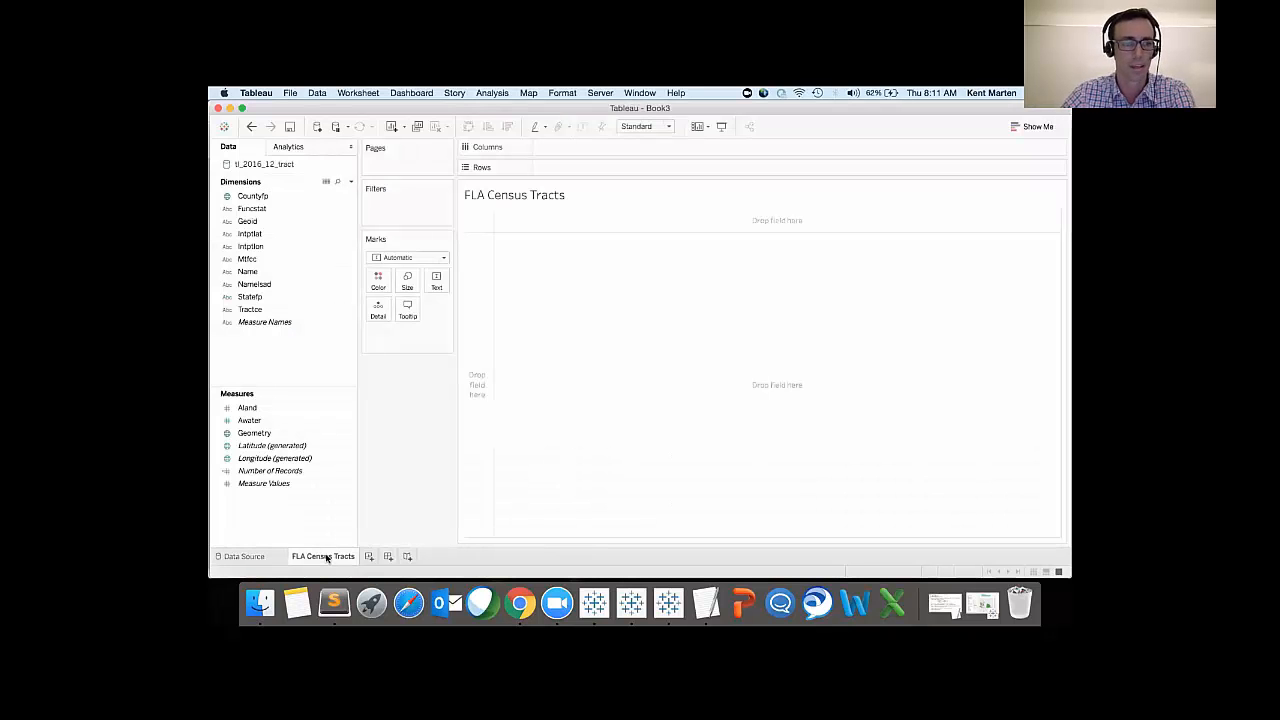
pyautogui.click(283, 436)
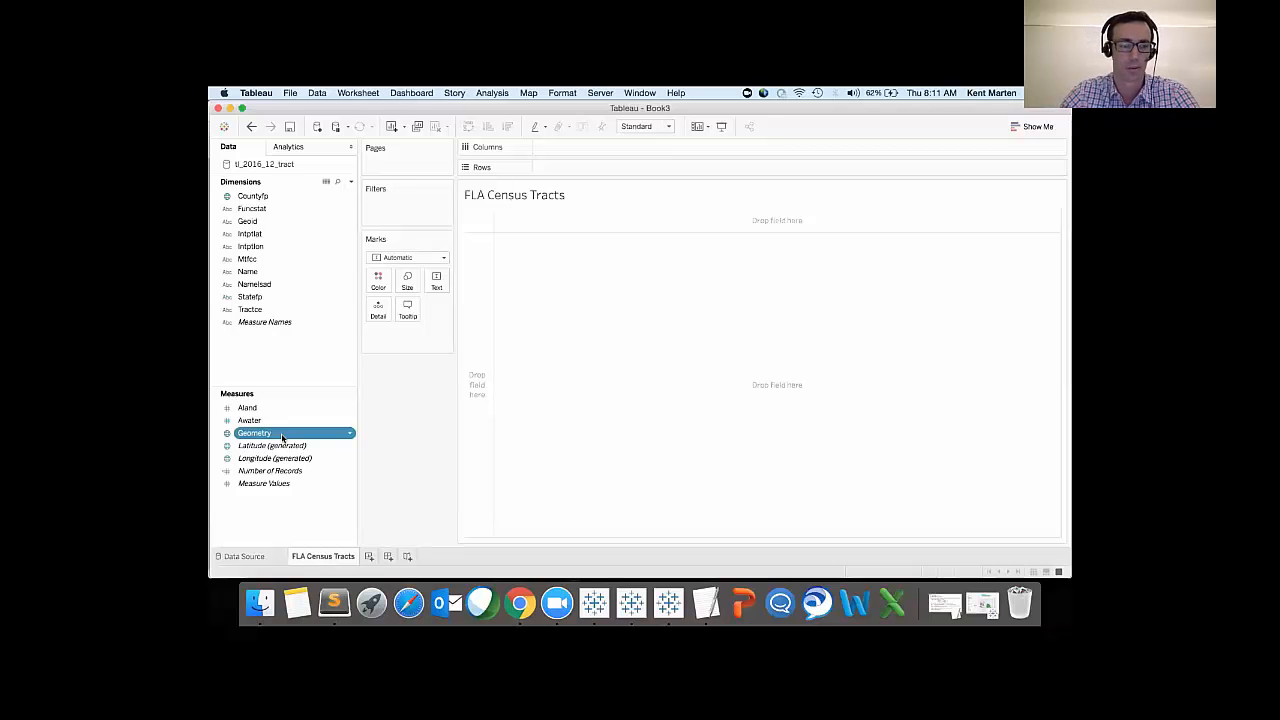
pyautogui.doubleClick(283, 436)
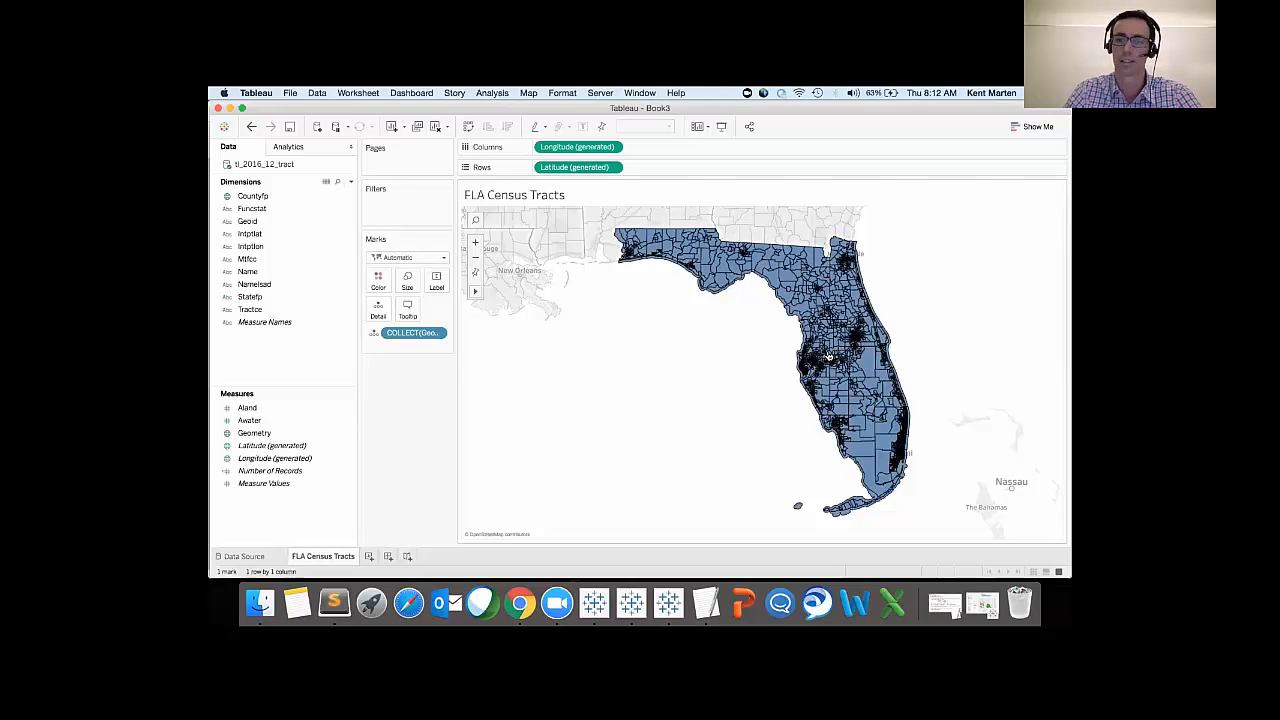
# Step: Check the default aggregation options of the Geometry measure
pyautogui.click(349, 435)
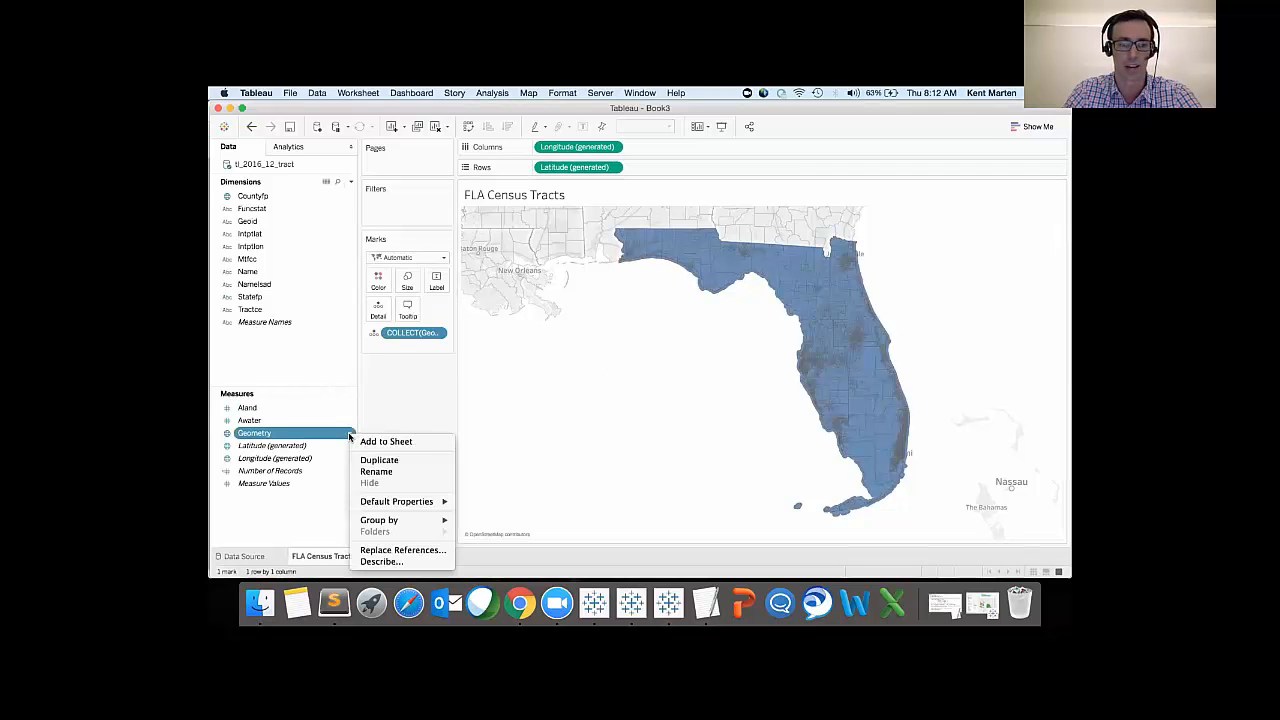
pyautogui.moveTo(420, 500)
pyautogui.moveTo(493, 516)
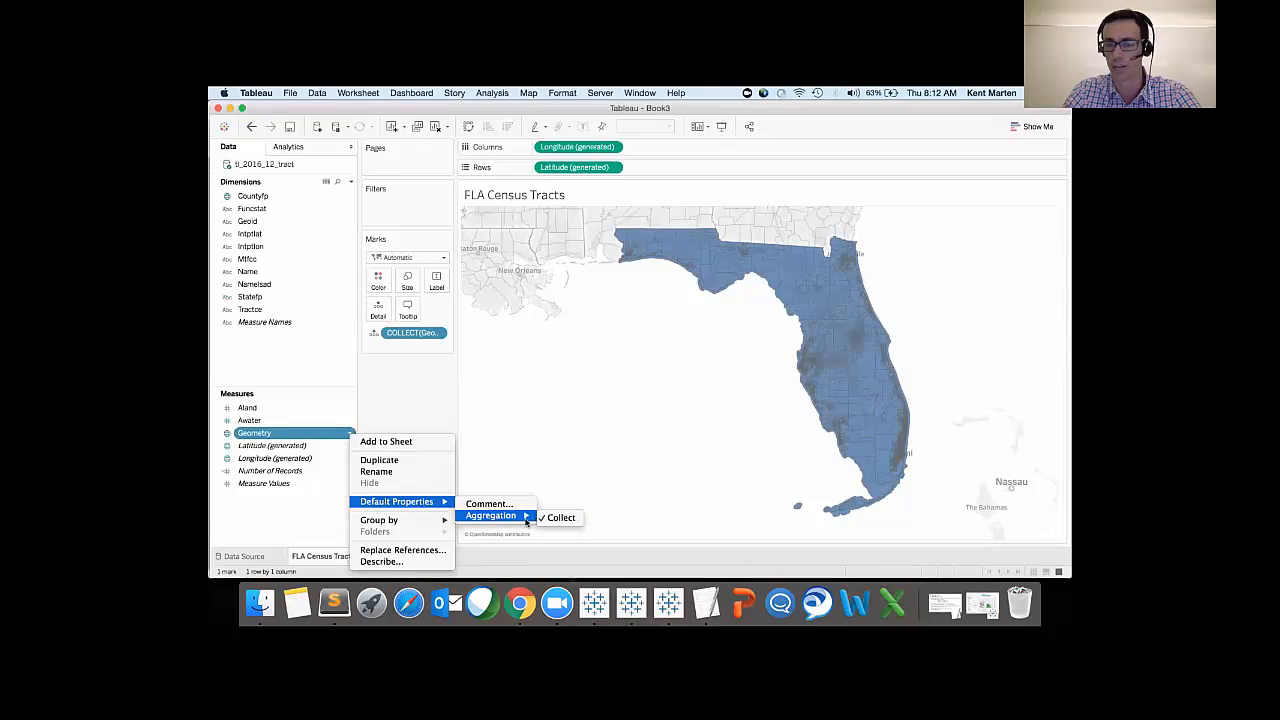
pyautogui.click(417, 367)
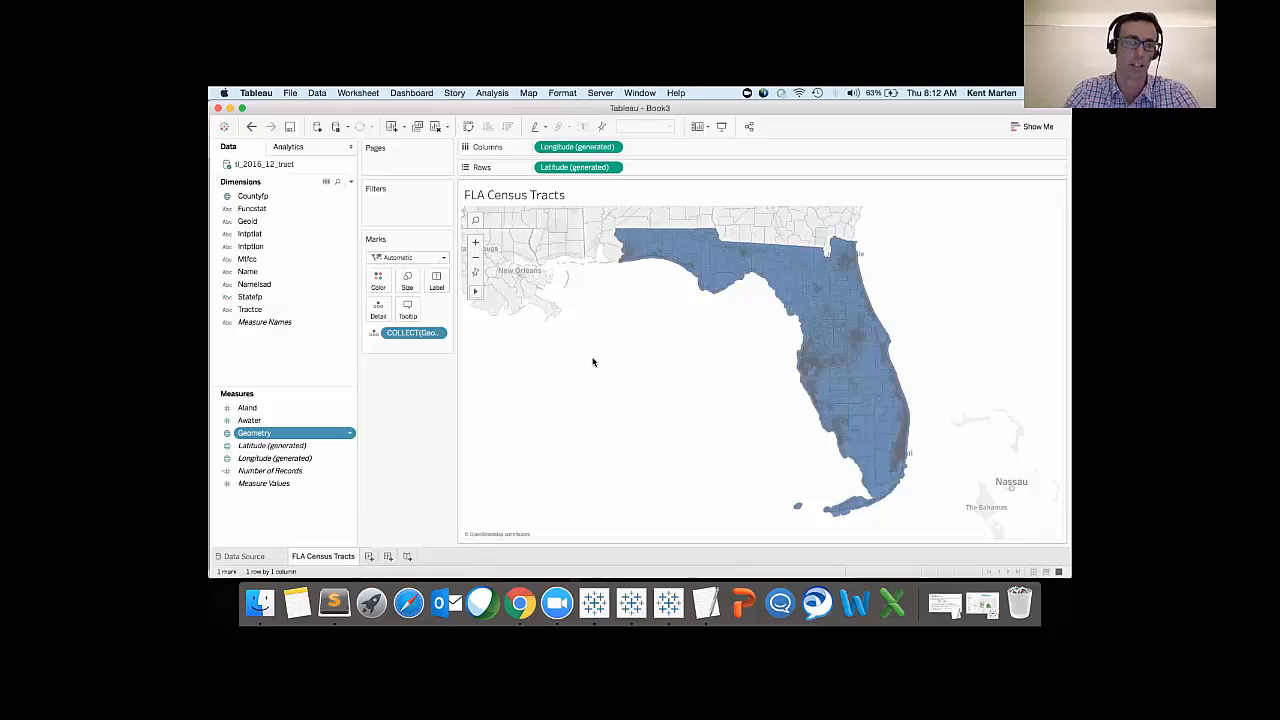
# Step: Turn off Aggregate Measures to separate the map into individual tracts, and turn the aggregation back on
pyautogui.moveTo(247, 221)
pyautogui.mouseDown()
pyautogui.moveTo(374, 306)
pyautogui.moveTo(242, 224)
pyautogui.mouseUp()
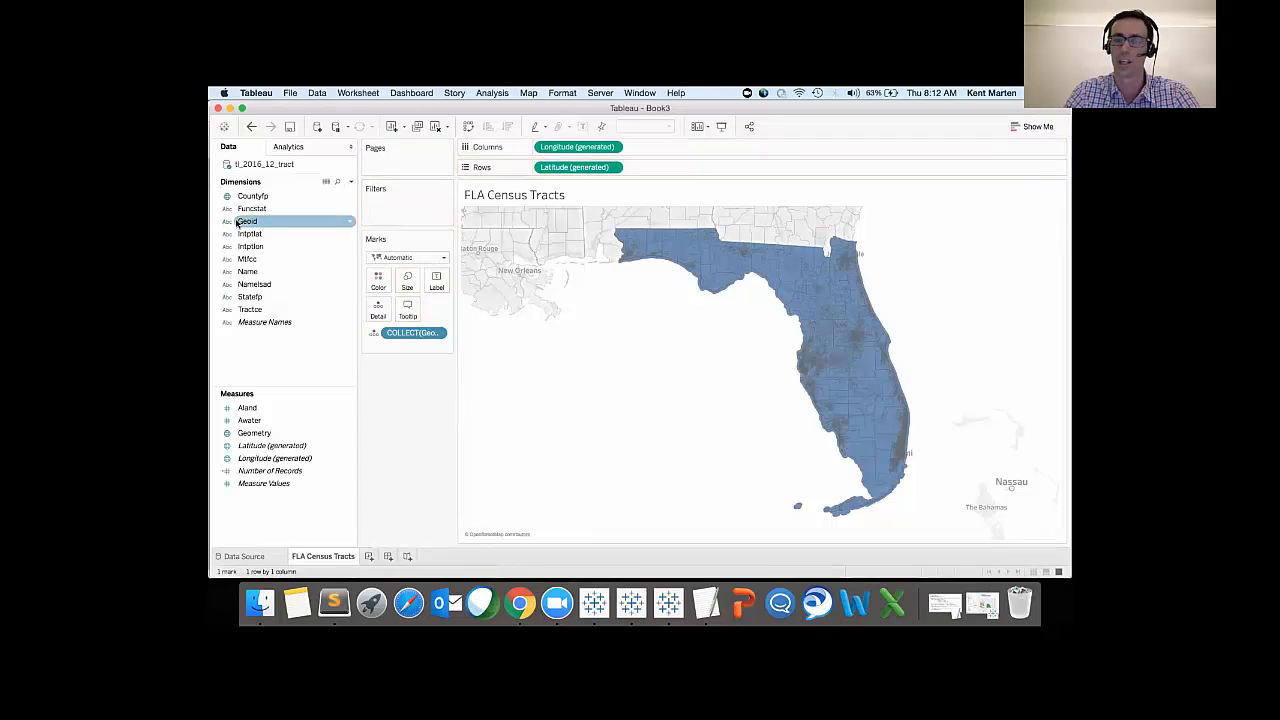
pyautogui.click(483, 93)
pyautogui.click(505, 119)
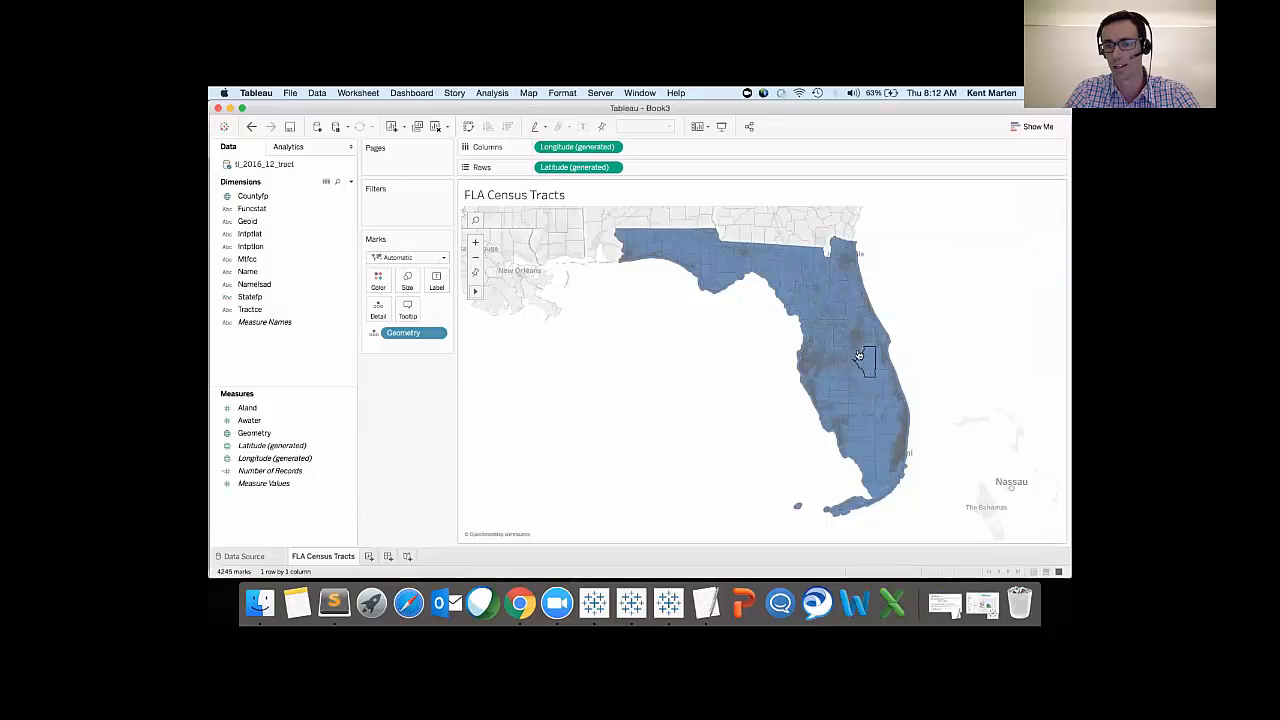
pyautogui.click(492, 93)
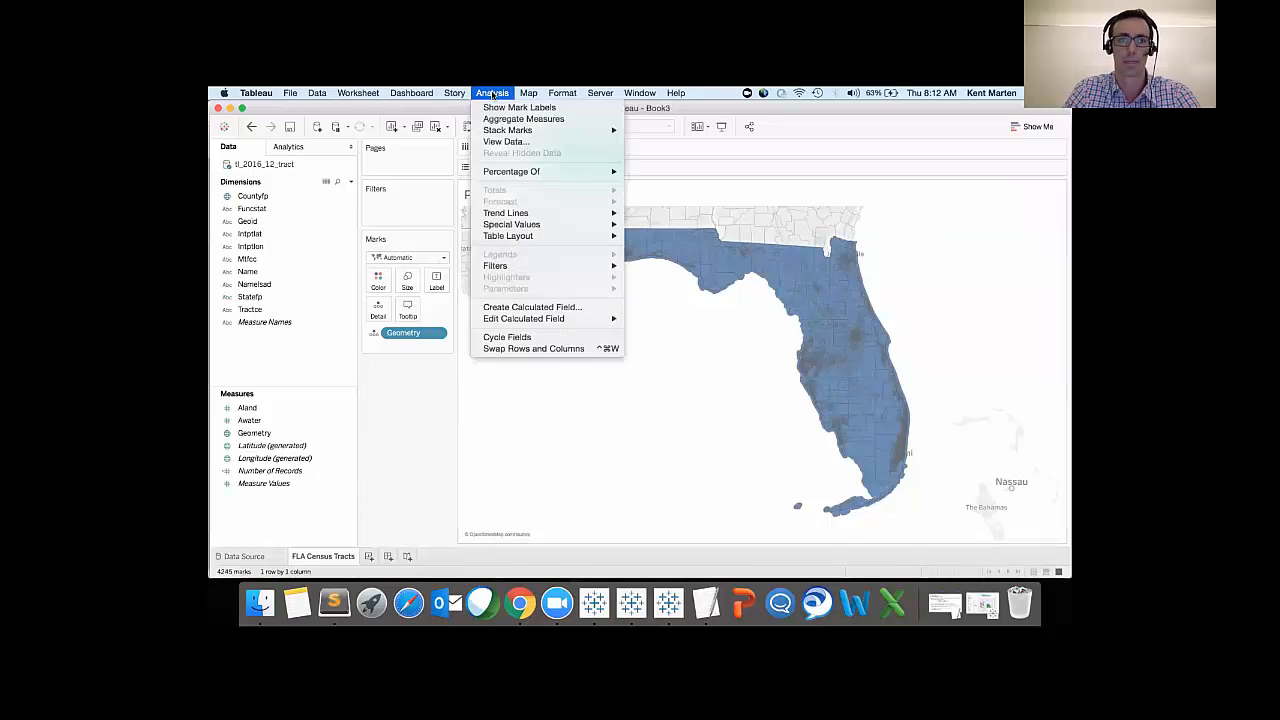
pyautogui.click(500, 120)
# Step: Add Geoid as a detail on the Florida map and color the tracts by Aland
pyautogui.moveTo(249, 221); pyautogui.dragTo(376, 310)
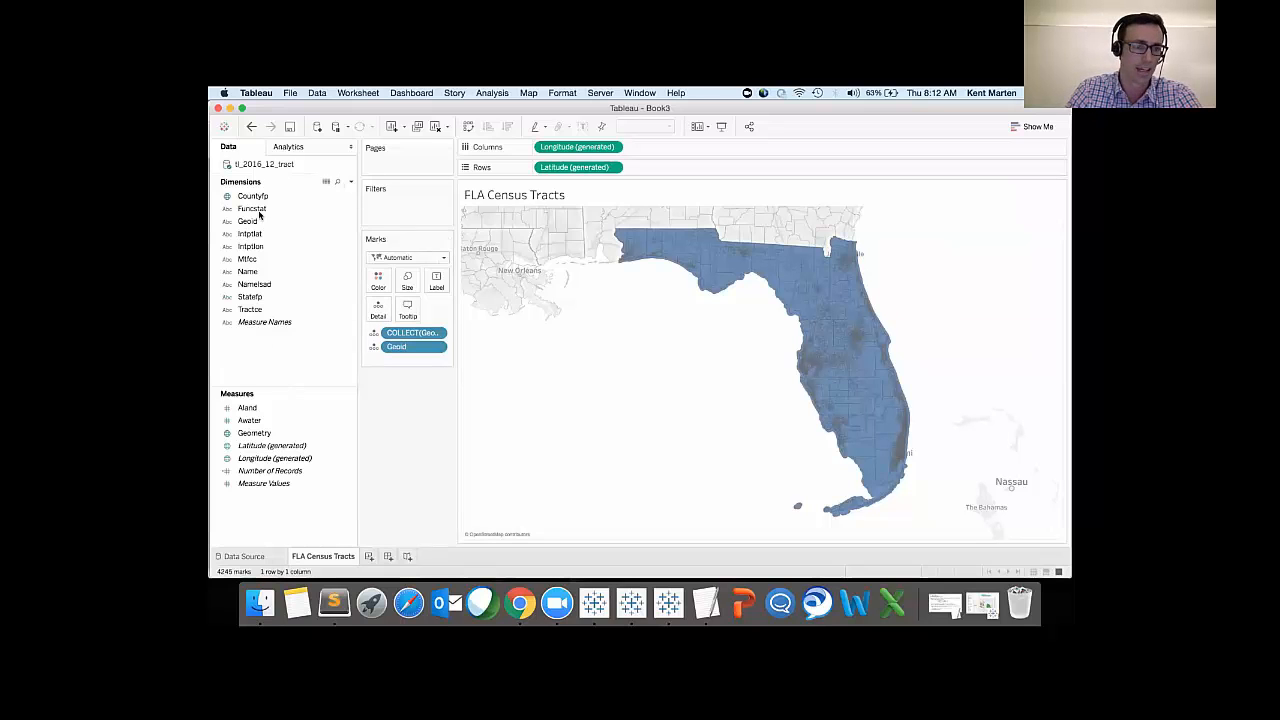
pyautogui.click(276, 447)
pyautogui.click(272, 486)
pyautogui.click(252, 424)
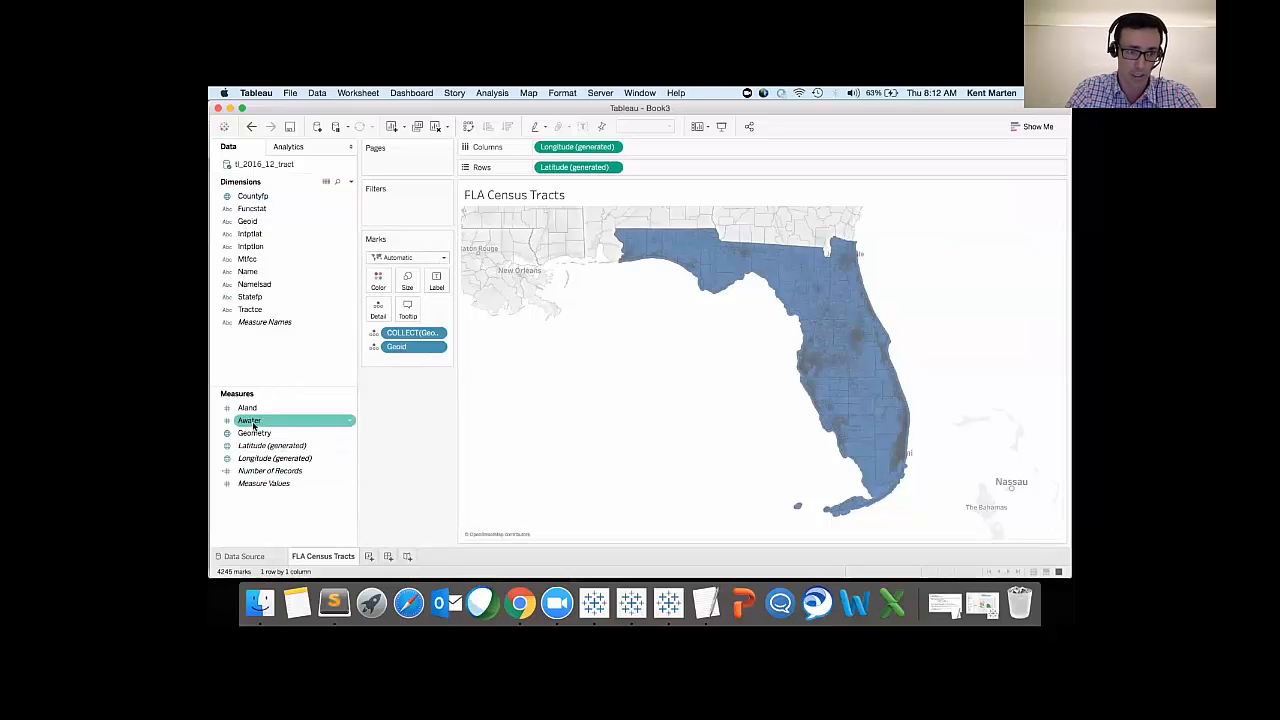
pyautogui.click(243, 410)
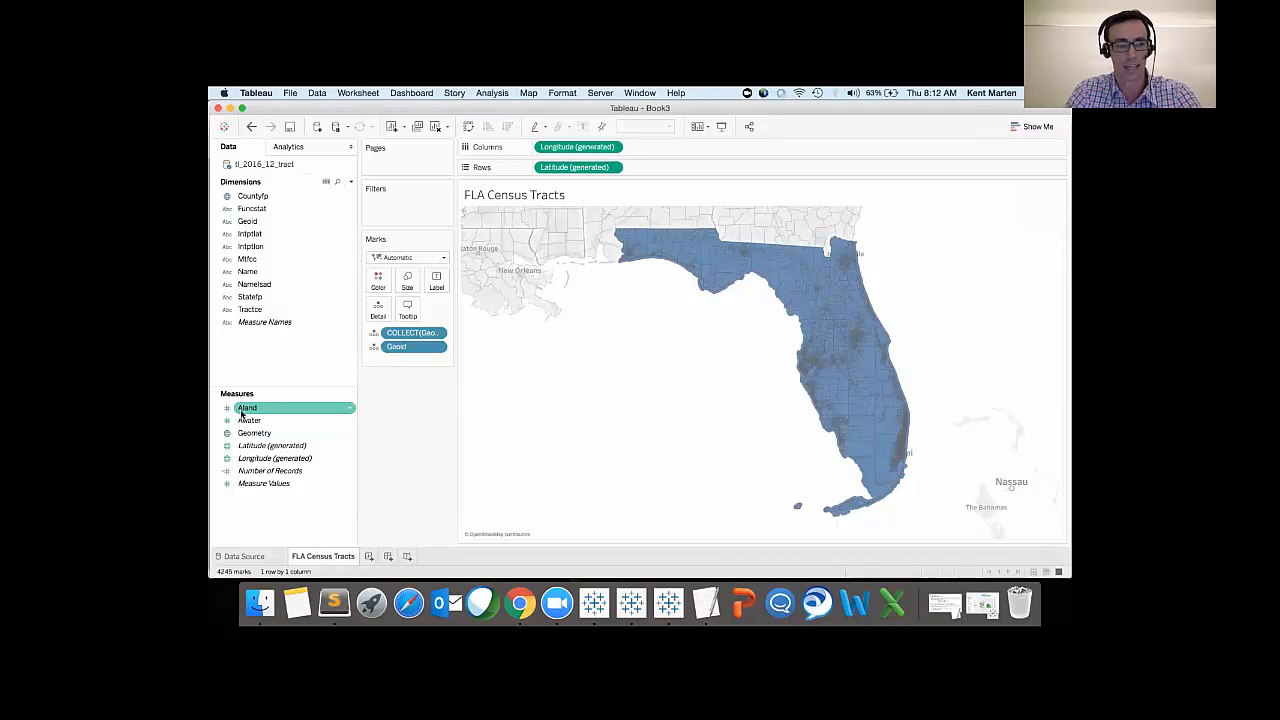
pyautogui.click(241, 421)
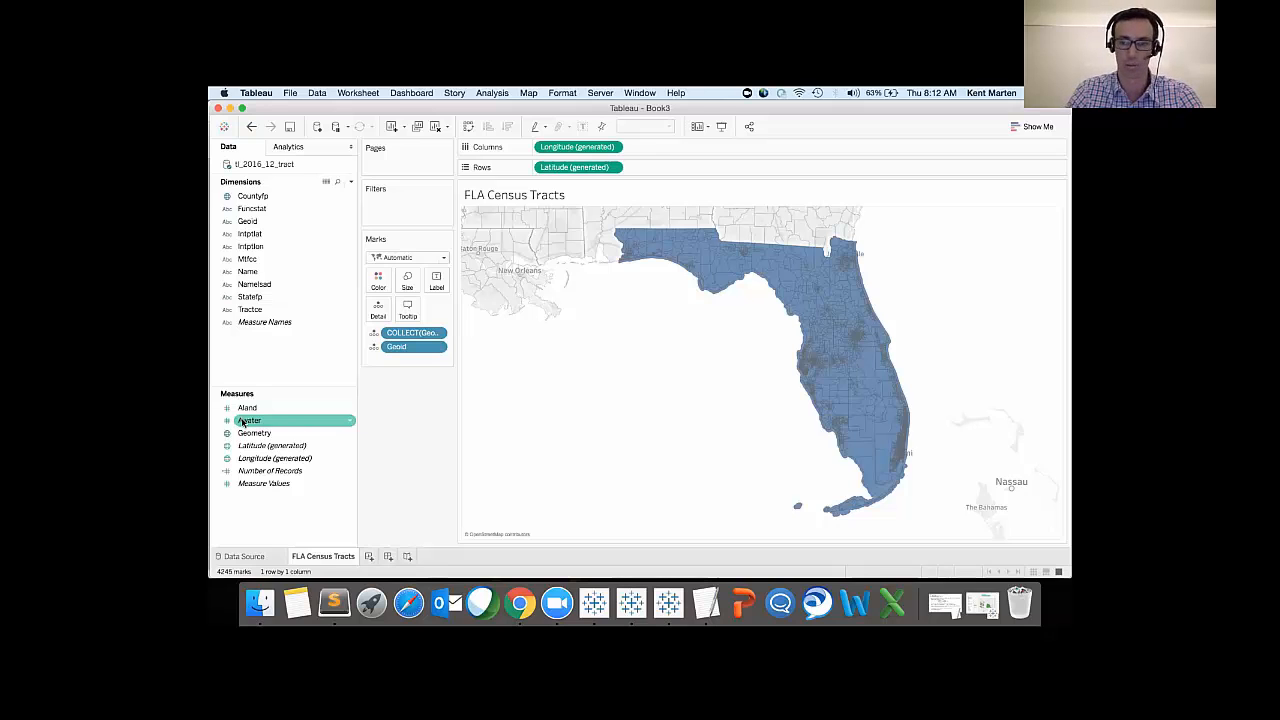
pyautogui.moveTo(242, 410); pyautogui.dragTo(377, 284)
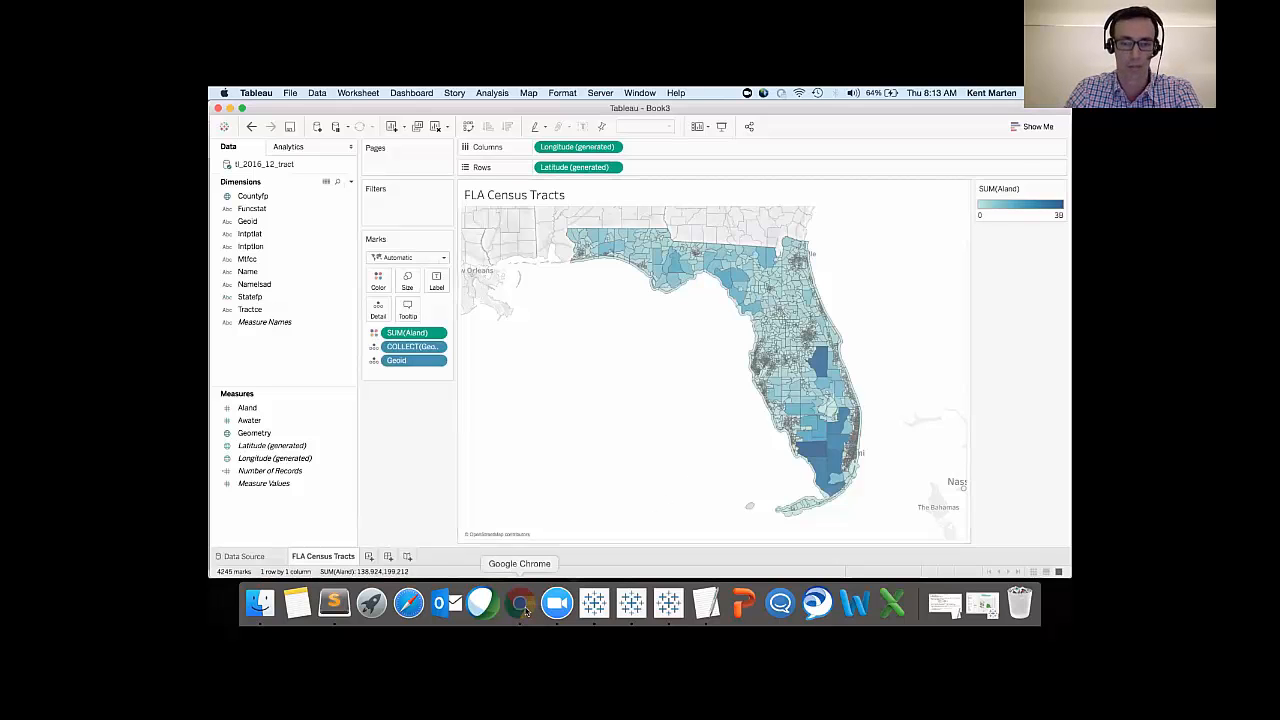
# Step: Switch to American FactFinder in Chrome and filter geographies to the type Census Tract - 140 in Florida
pyautogui.click(519, 603)
pyautogui.click(824, 115)
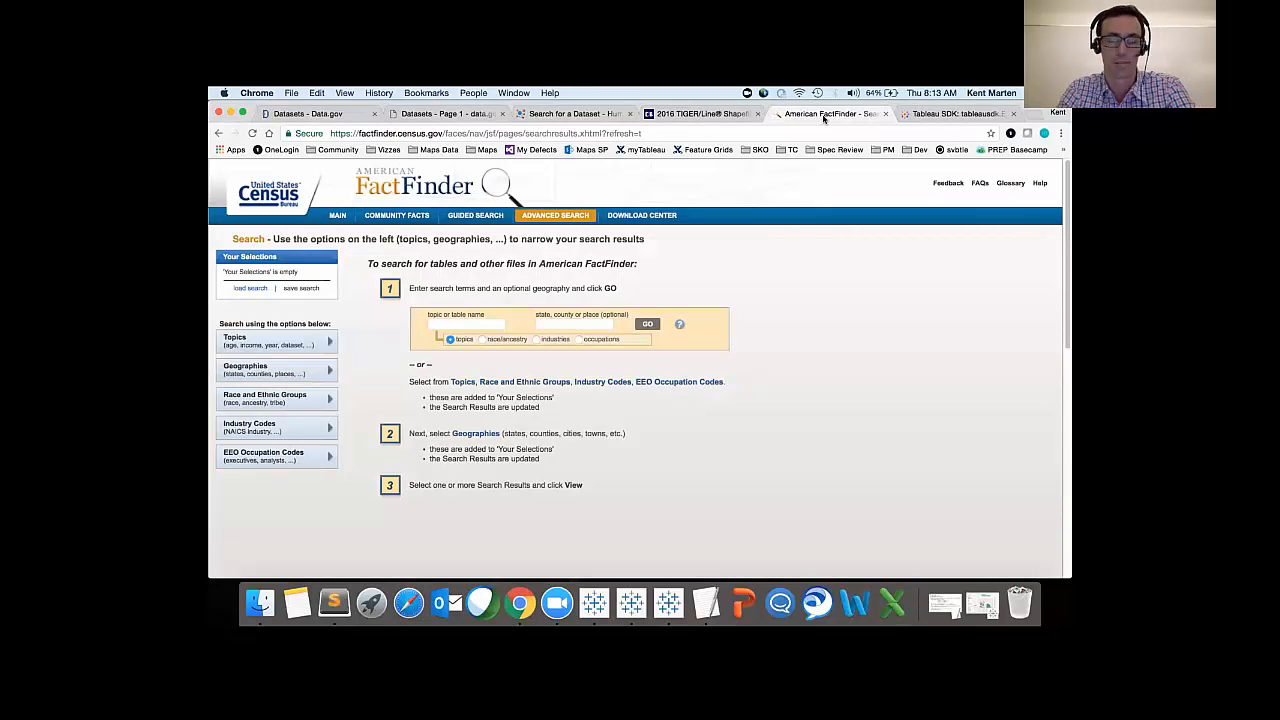
pyautogui.click(313, 370)
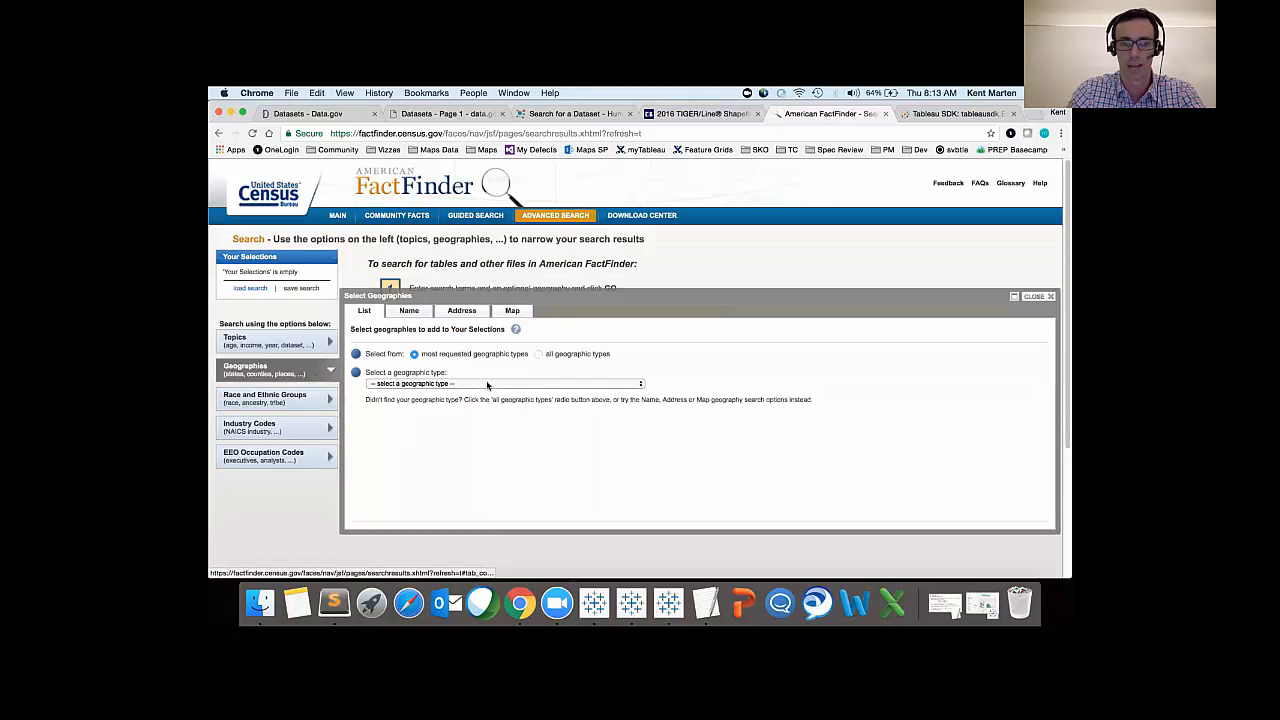
pyautogui.click(487, 384)
pyautogui.press('Escape')
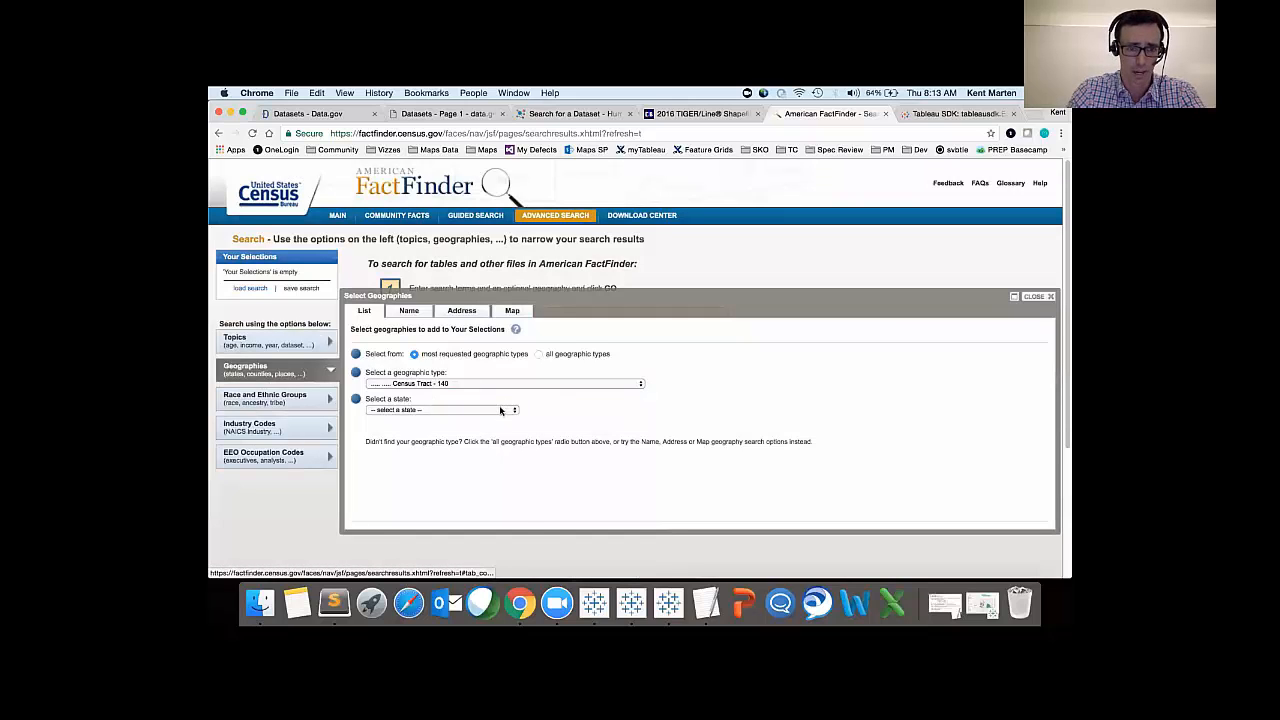
pyautogui.click(500, 410)
pyautogui.click(446, 521)
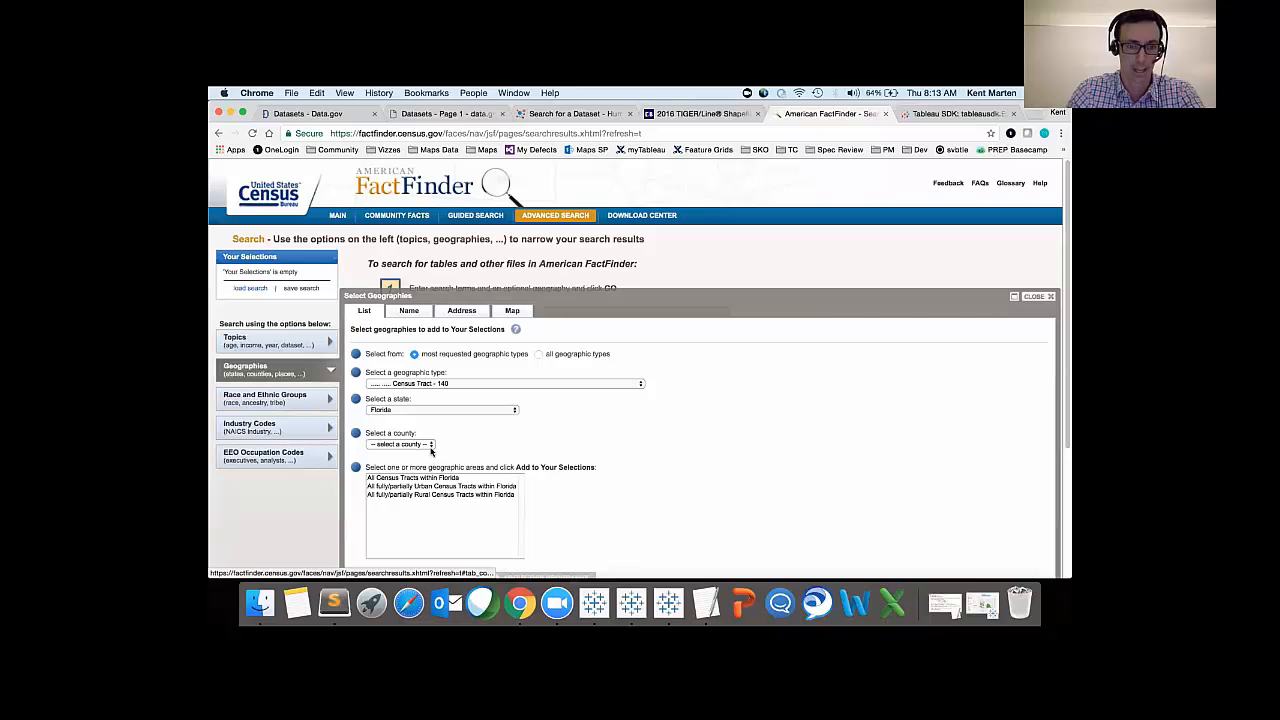
# Step: Add All Census Tracts within Florida to the search selections and close the geography selection
pyautogui.click(431, 445)
pyautogui.click(457, 445)
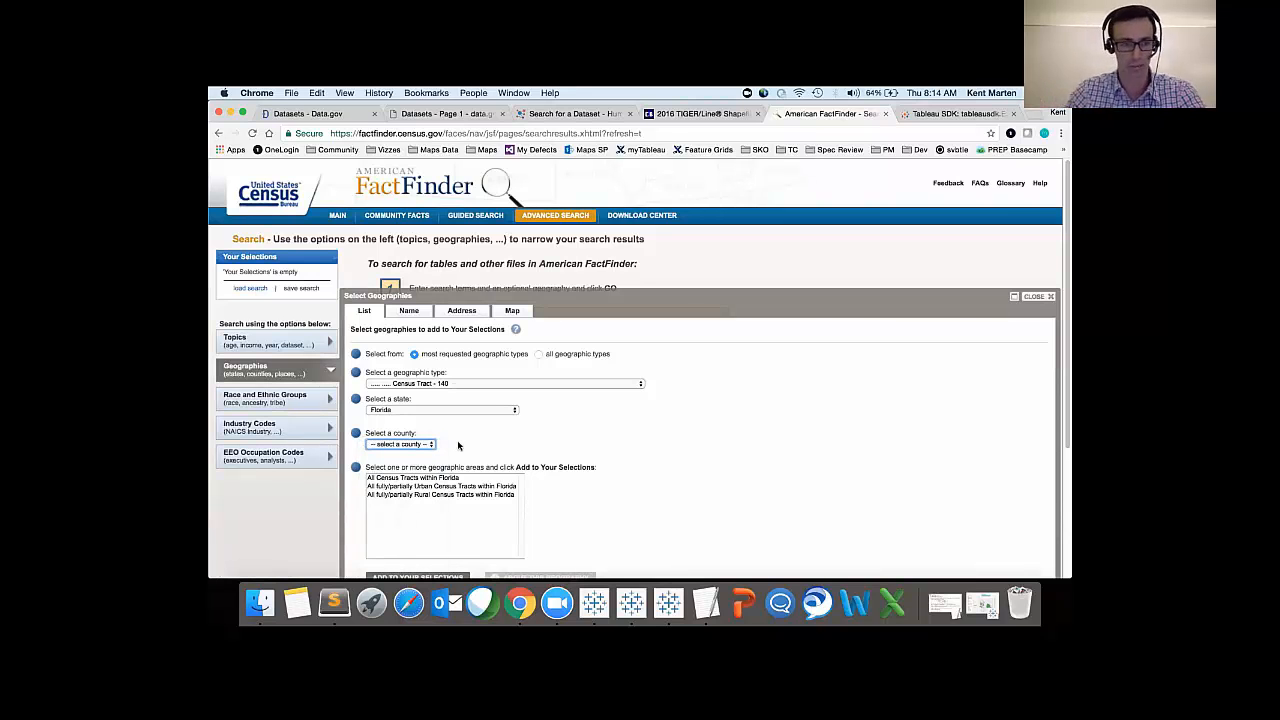
pyautogui.click(440, 478)
pyautogui.scroll(-2, 592, 458)
pyautogui.click(440, 519)
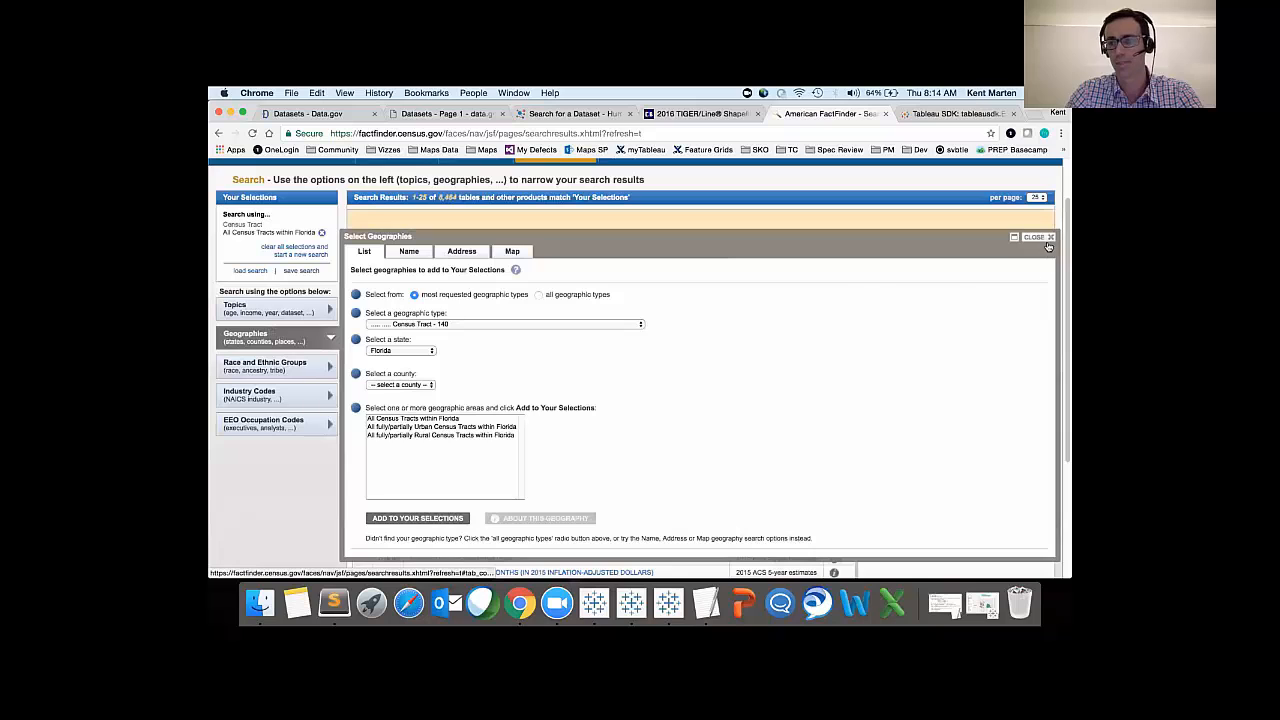
pyautogui.click(1049, 238)
# Step: Refine the table search results with the topic poverty
pyautogui.click(539, 225)
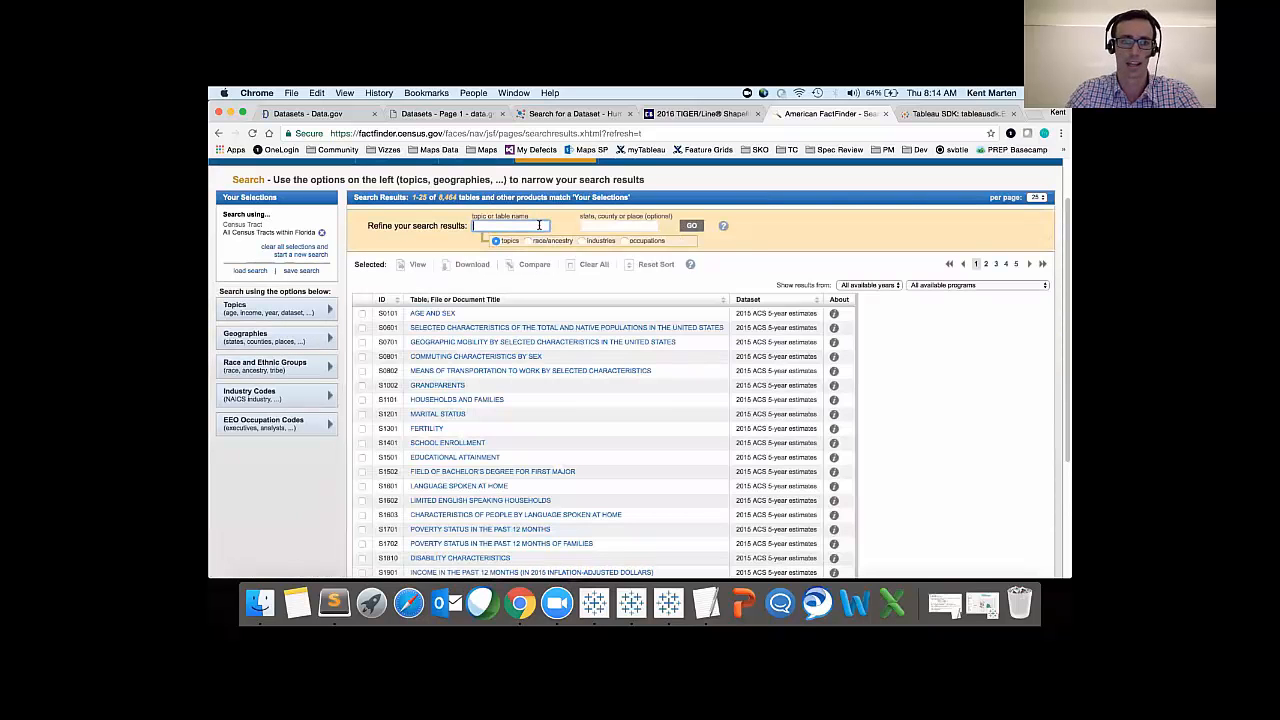
pyautogui.write('poverty')
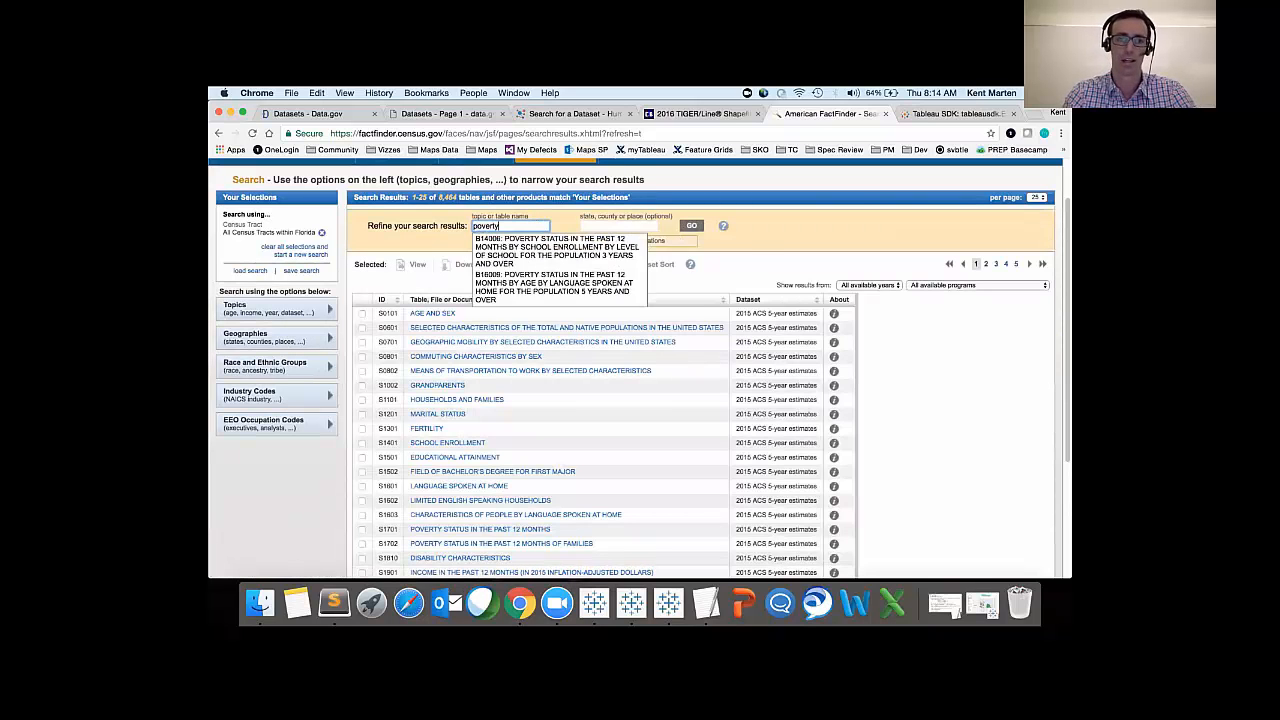
pyautogui.press('Return')
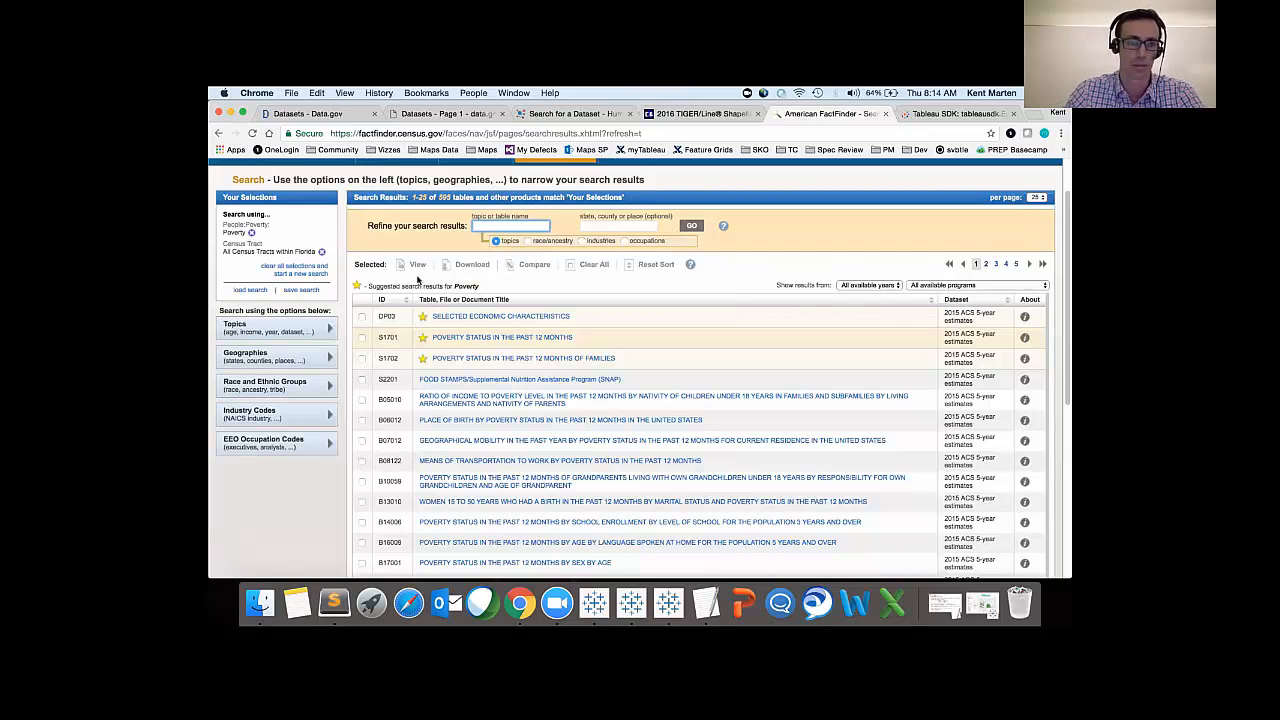
# Step: Try to download table S1701, Poverty Status in the Past 12 Months
pyautogui.click(362, 338)
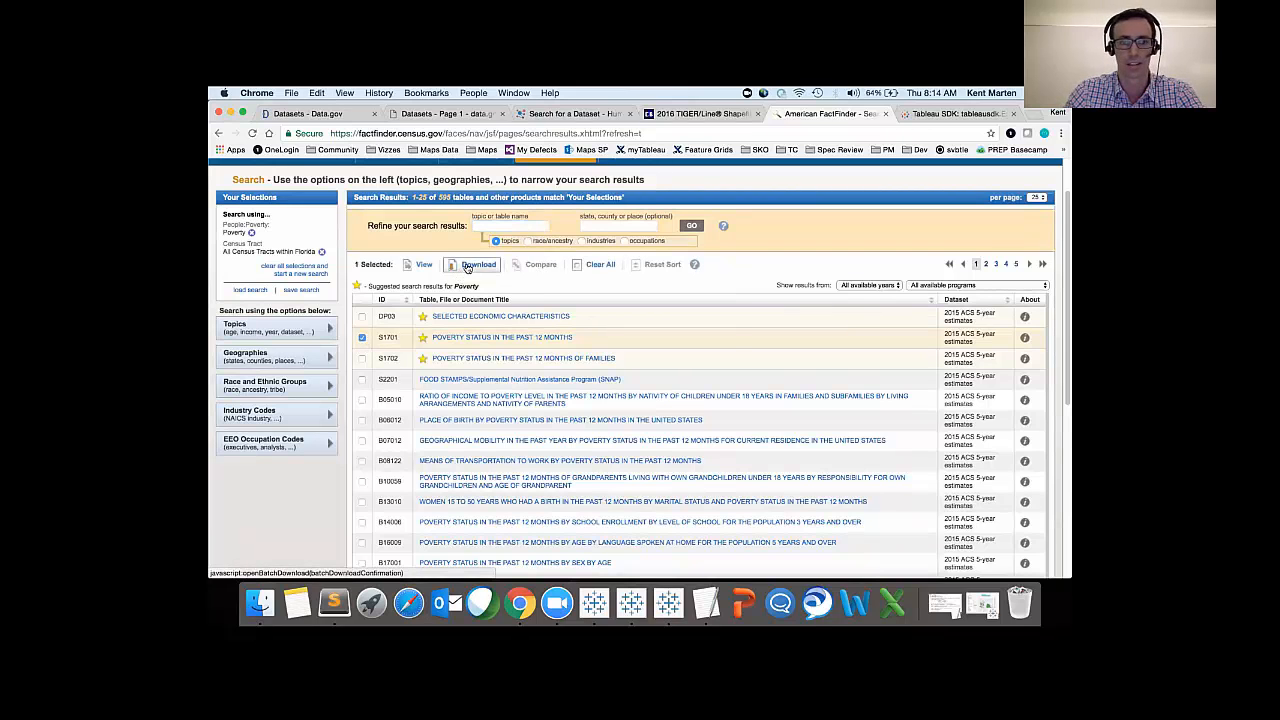
pyautogui.click(467, 266)
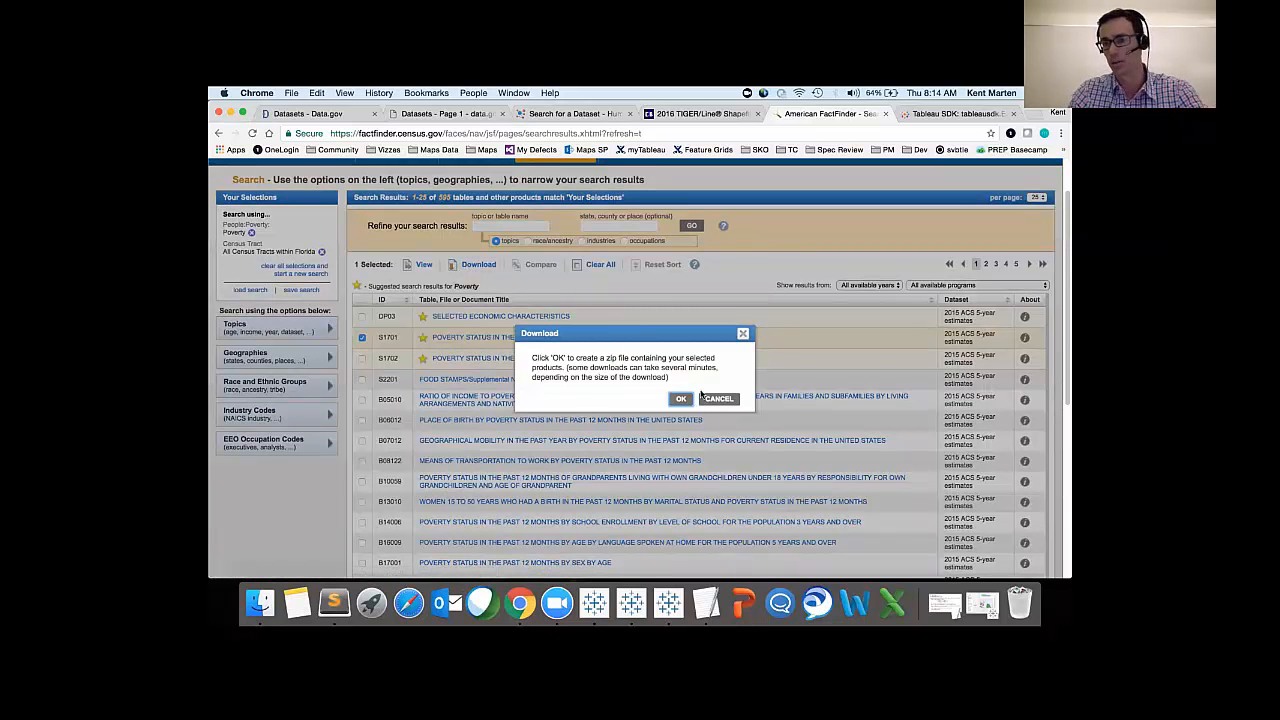
pyautogui.click(743, 334)
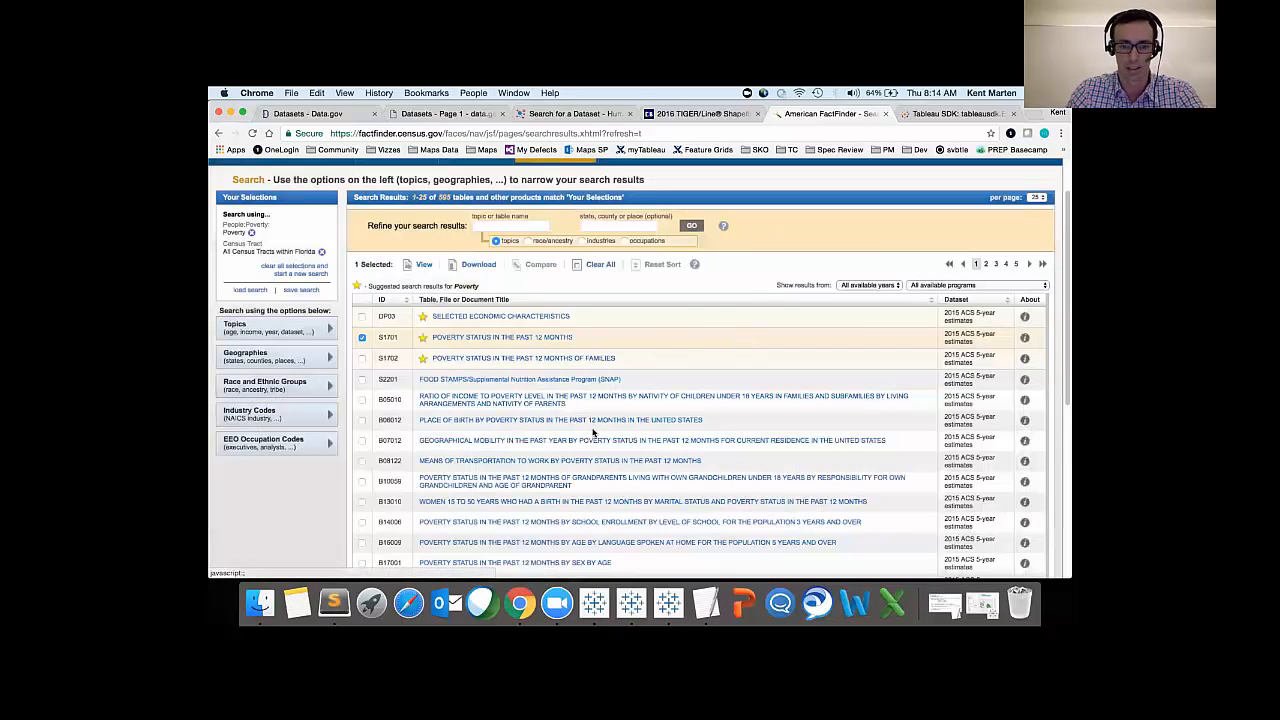
# Step: Switch to Tableau and add a text file connection to ACS_15_5YR_S1701_with_ann.csv from Maps/Demos/FLA/poverty_status_12months to the data source
pyautogui.click(596, 604)
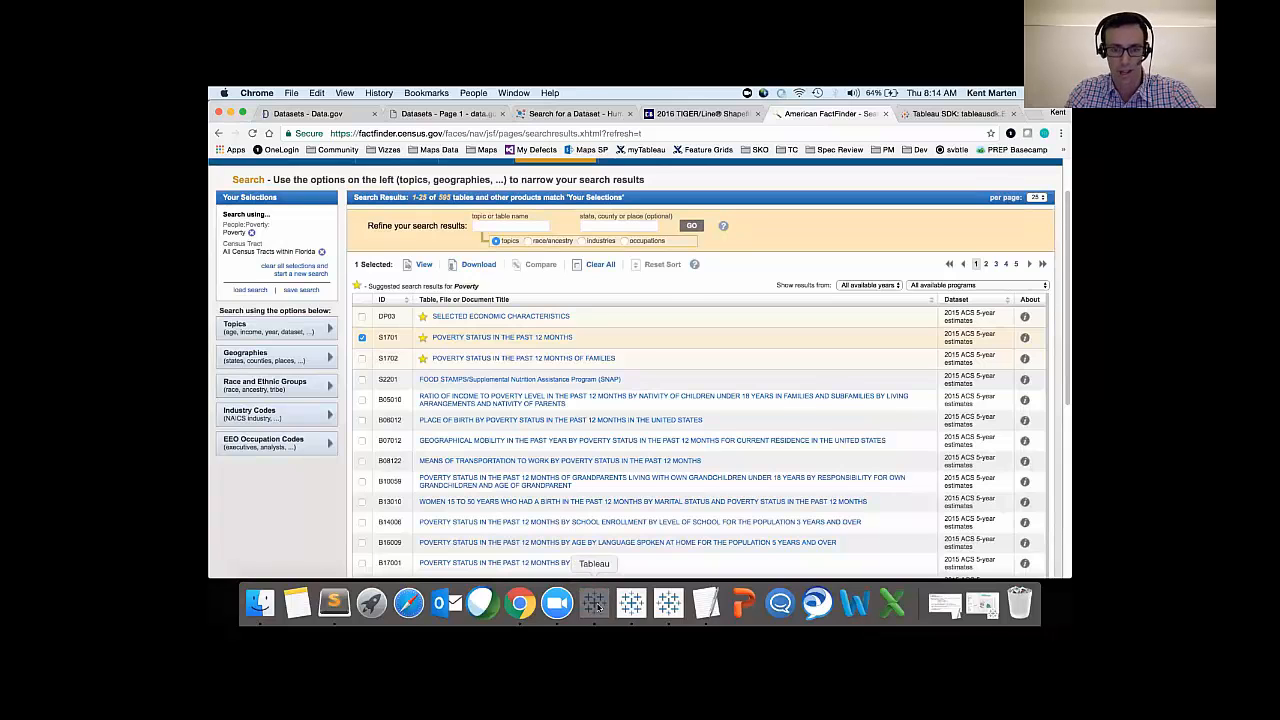
pyautogui.click(258, 557)
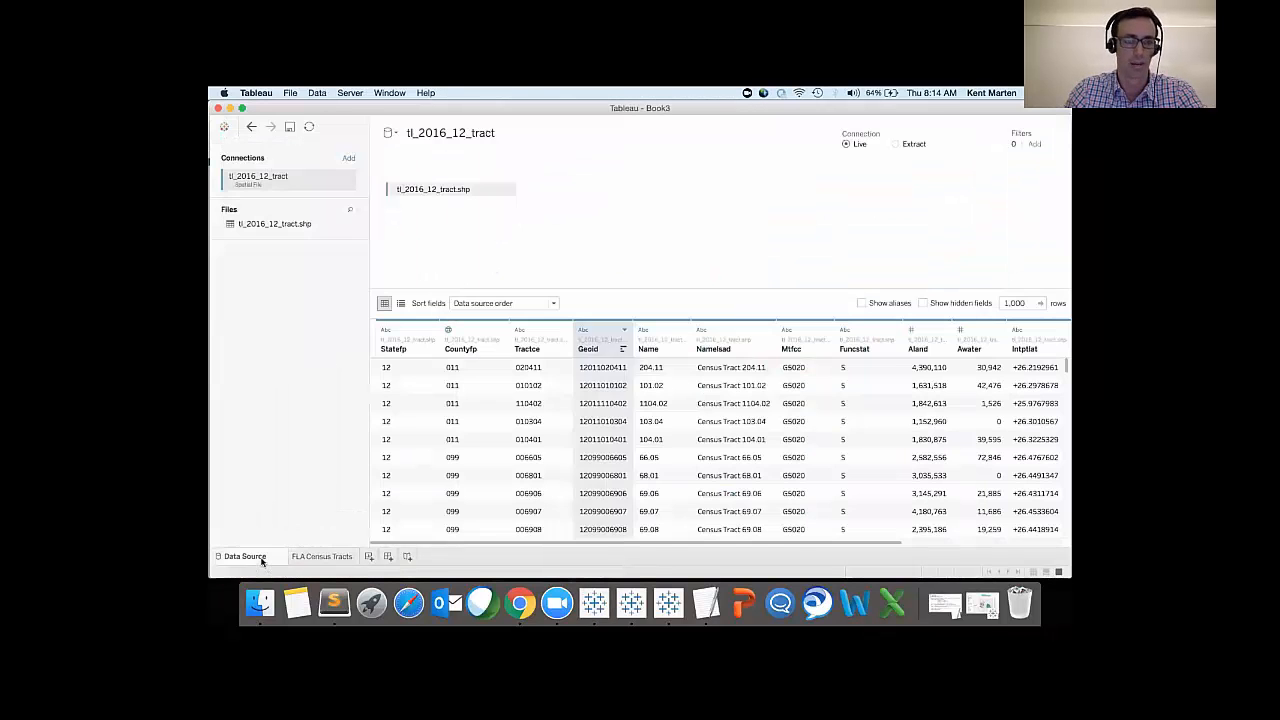
pyautogui.click(349, 159)
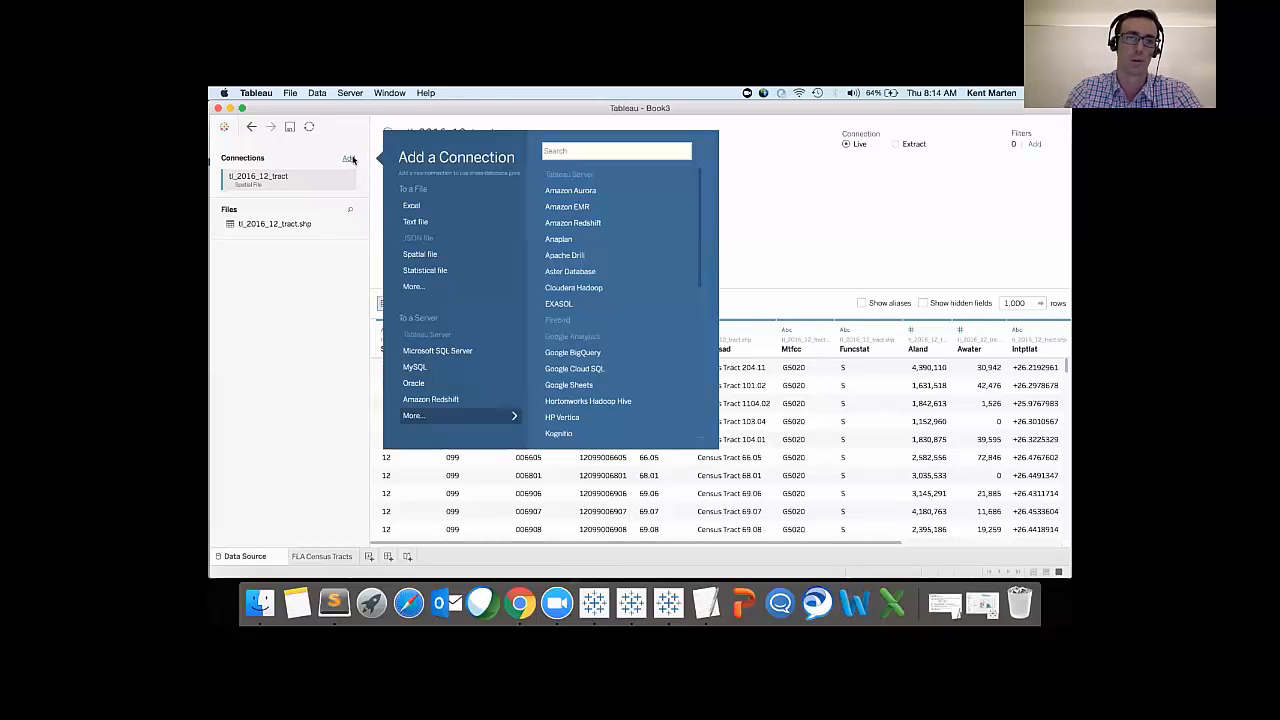
pyautogui.click(424, 222)
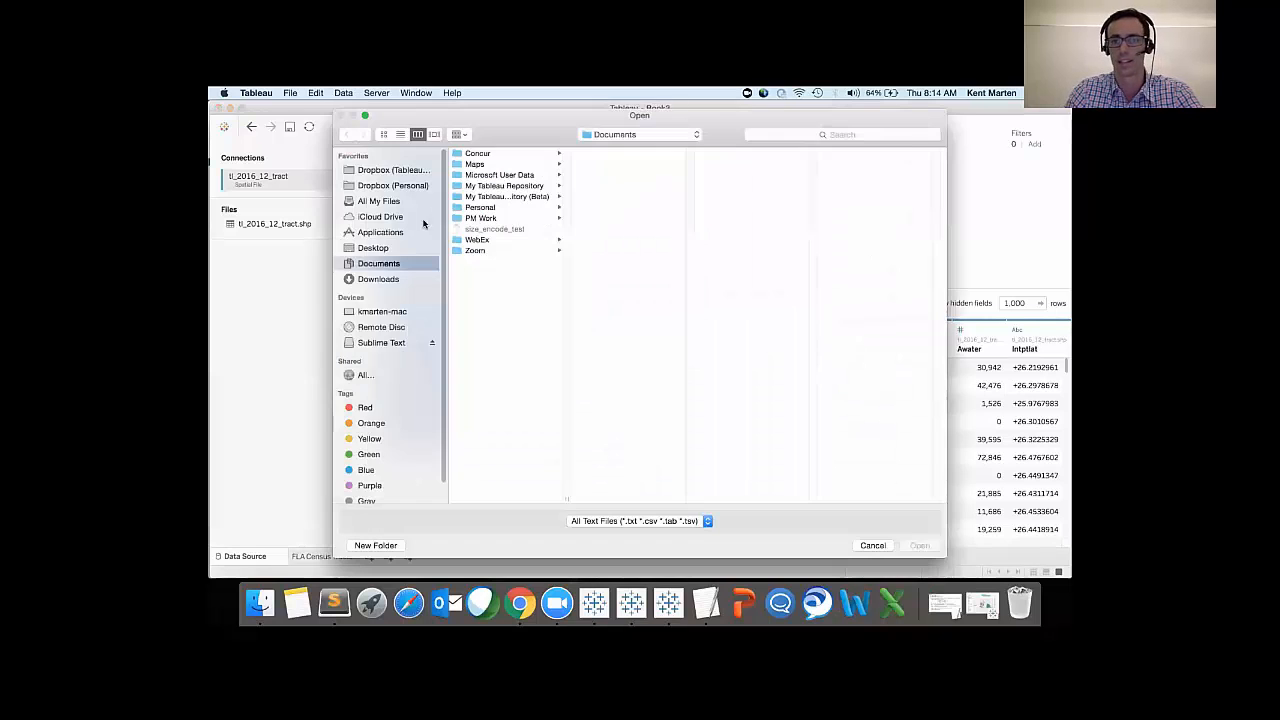
pyautogui.click(490, 164)
pyautogui.click(608, 165)
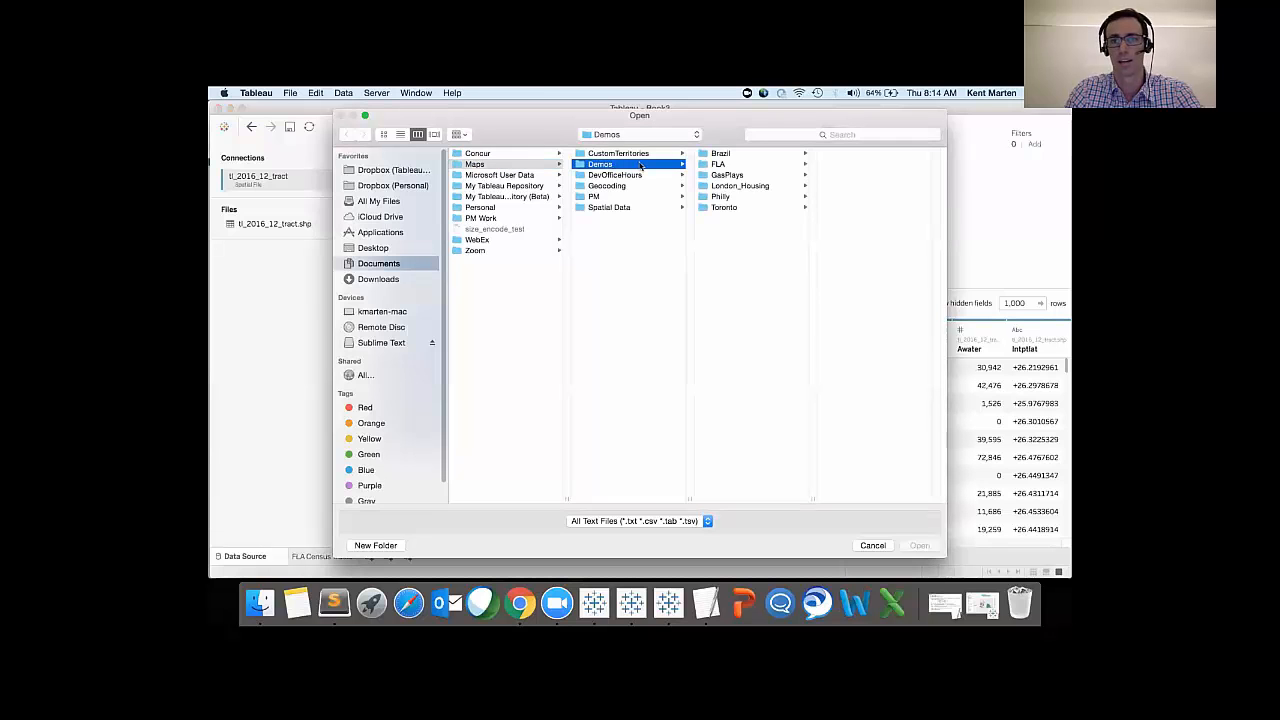
pyautogui.click(740, 166)
pyautogui.click(851, 186)
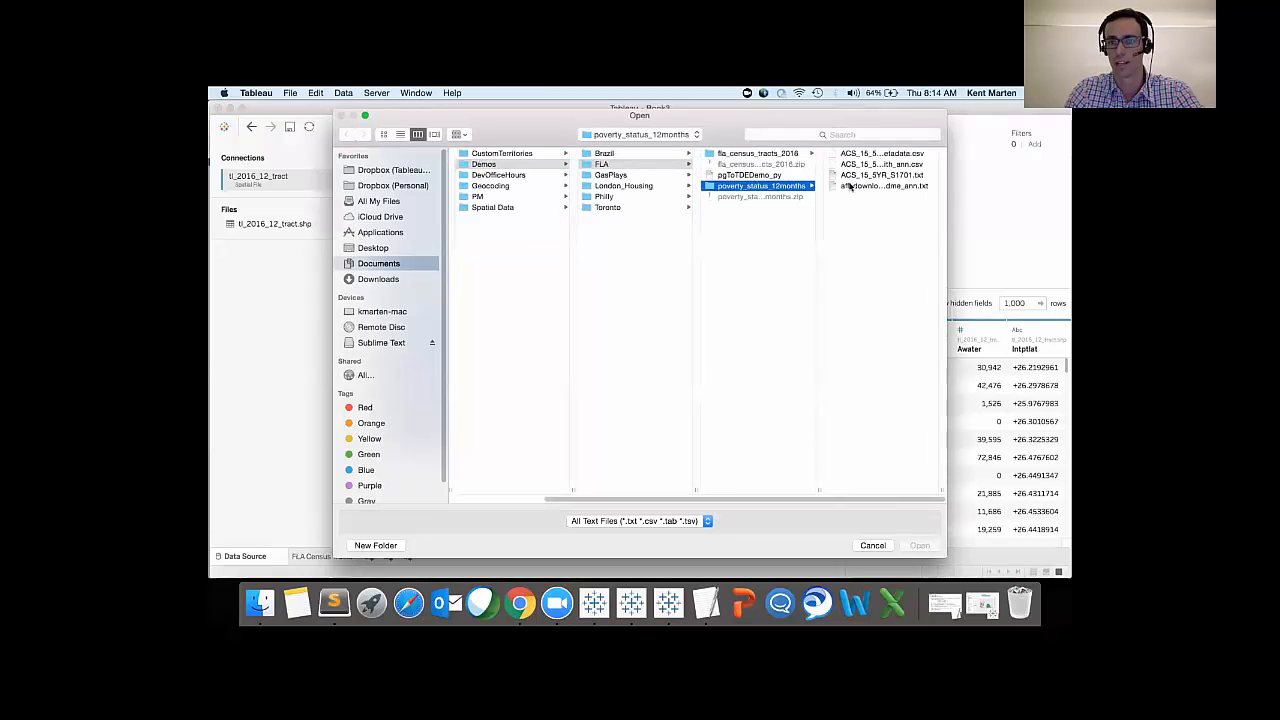
pyautogui.click(858, 164)
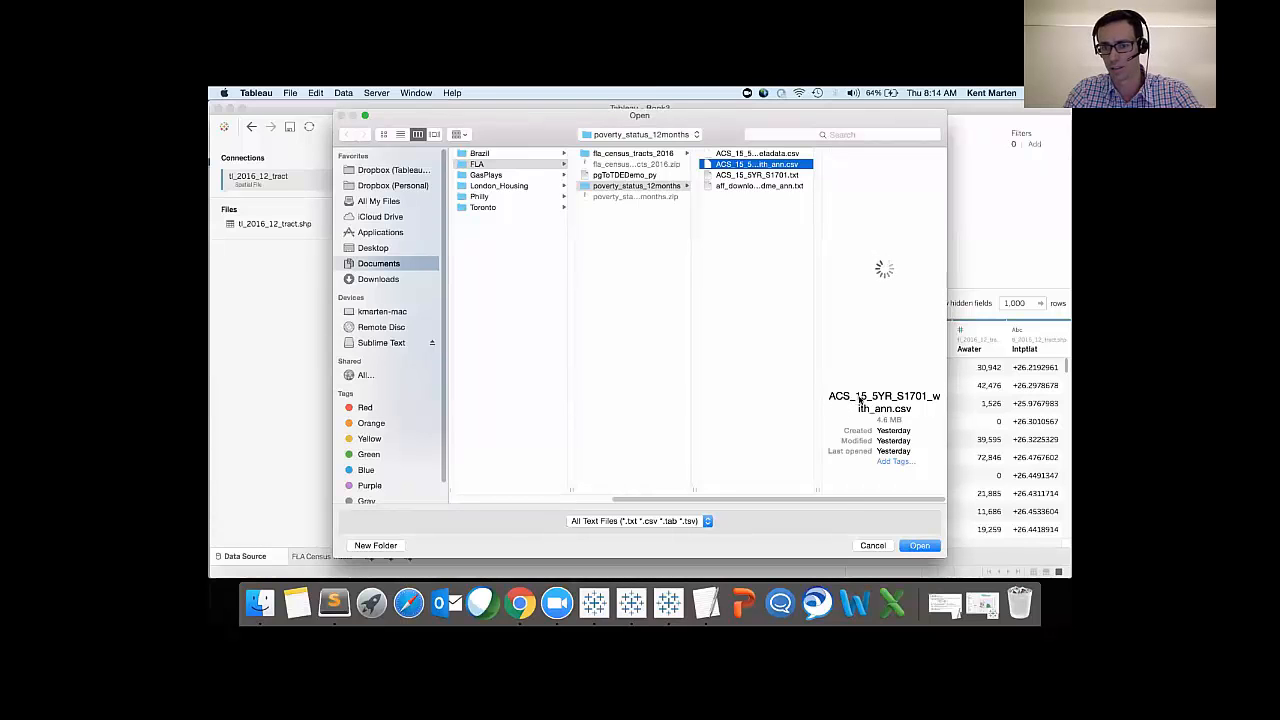
pyautogui.click(920, 545)
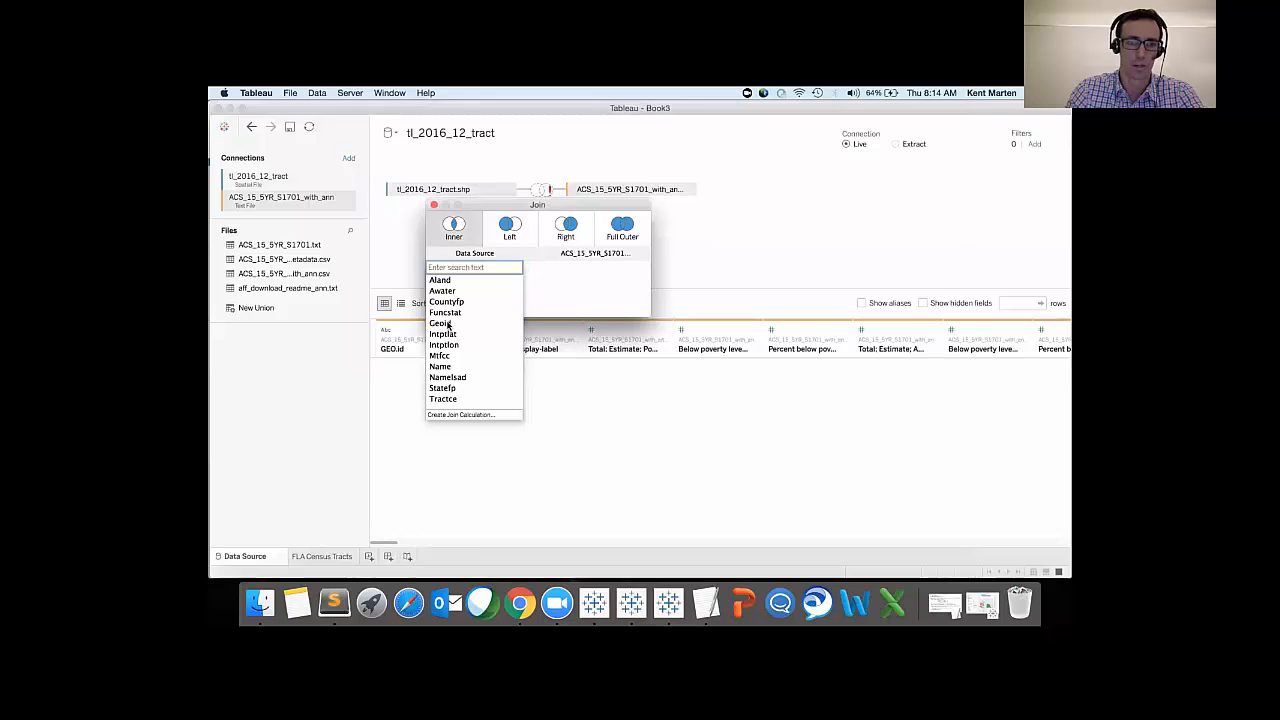
# Step: Inner join the tract shapefile to the poverty table on Geoid = GEO.id2 and change GEO.id2's data type to string
pyautogui.click(445, 324)
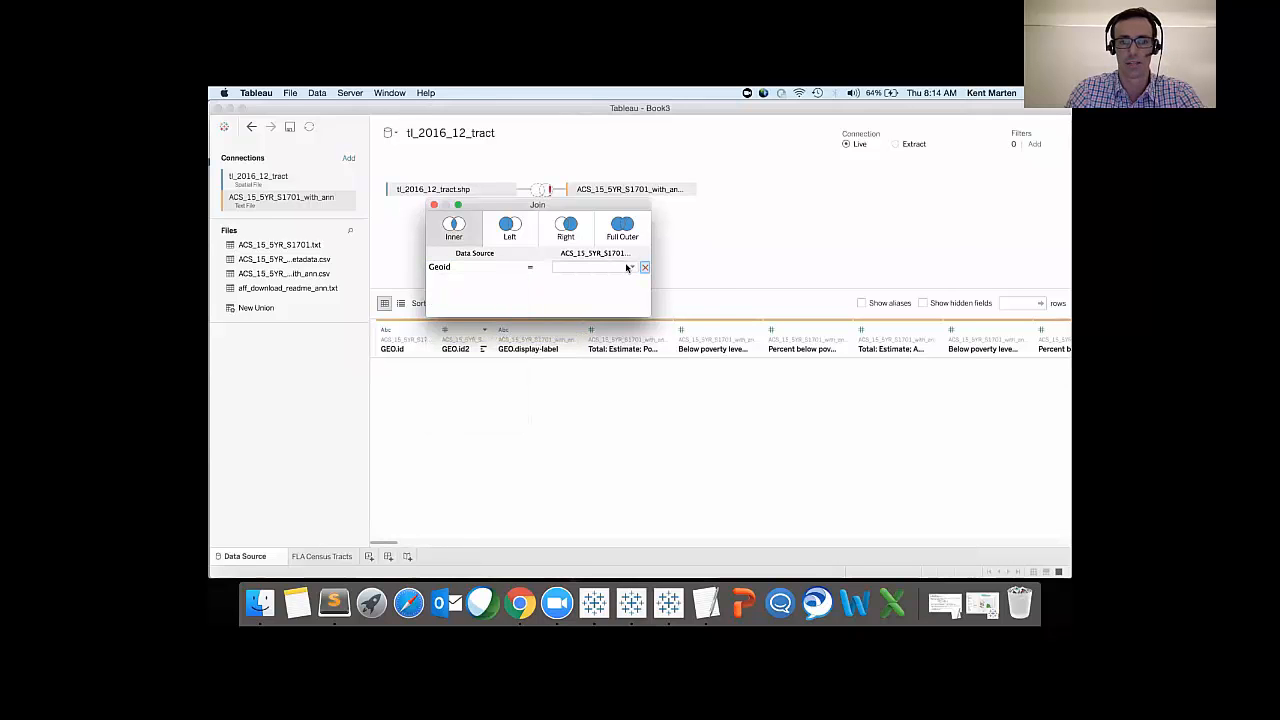
pyautogui.click(630, 268)
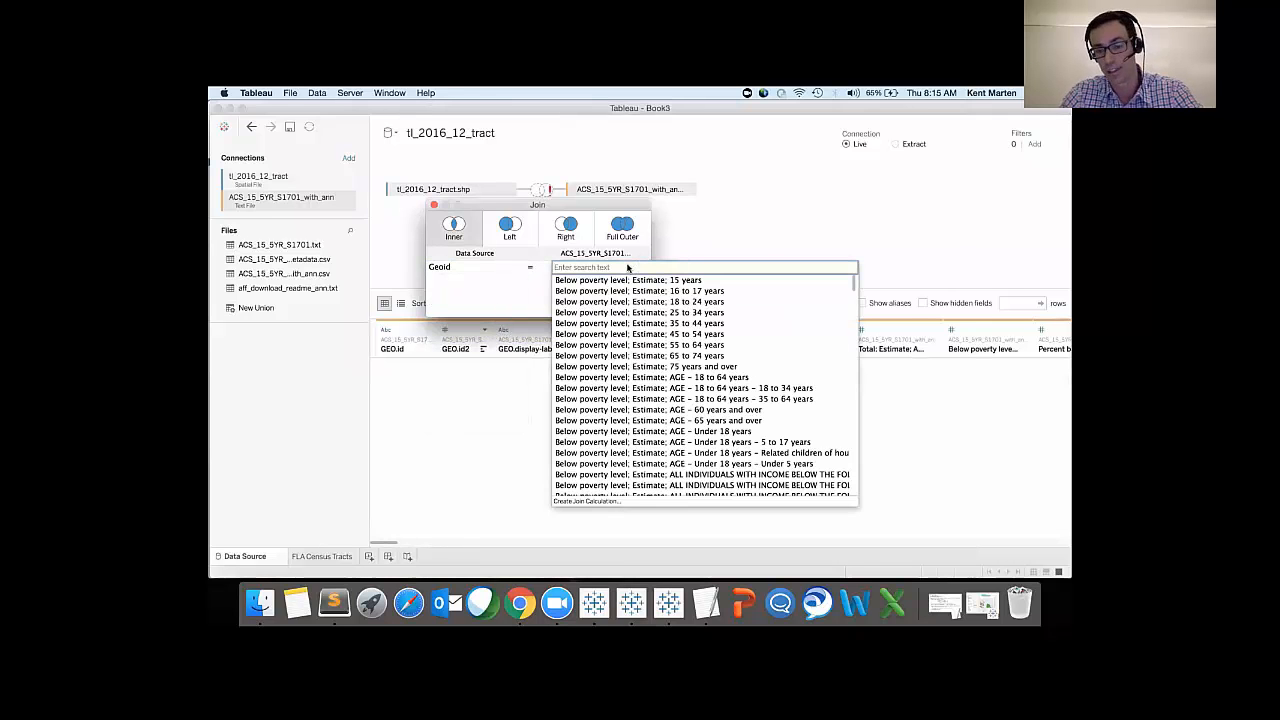
pyautogui.scroll(-5, 632, 370)
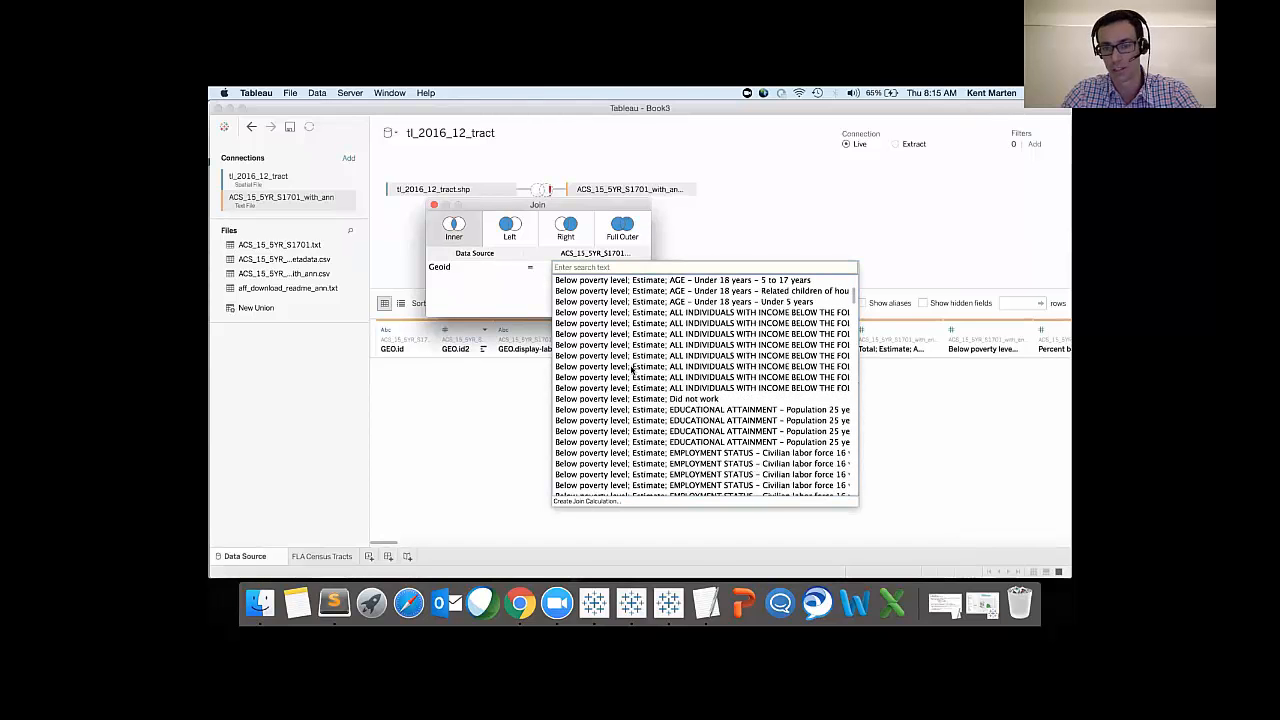
pyautogui.scroll(-3, 632, 370)
pyautogui.scroll(-6, 632, 370)
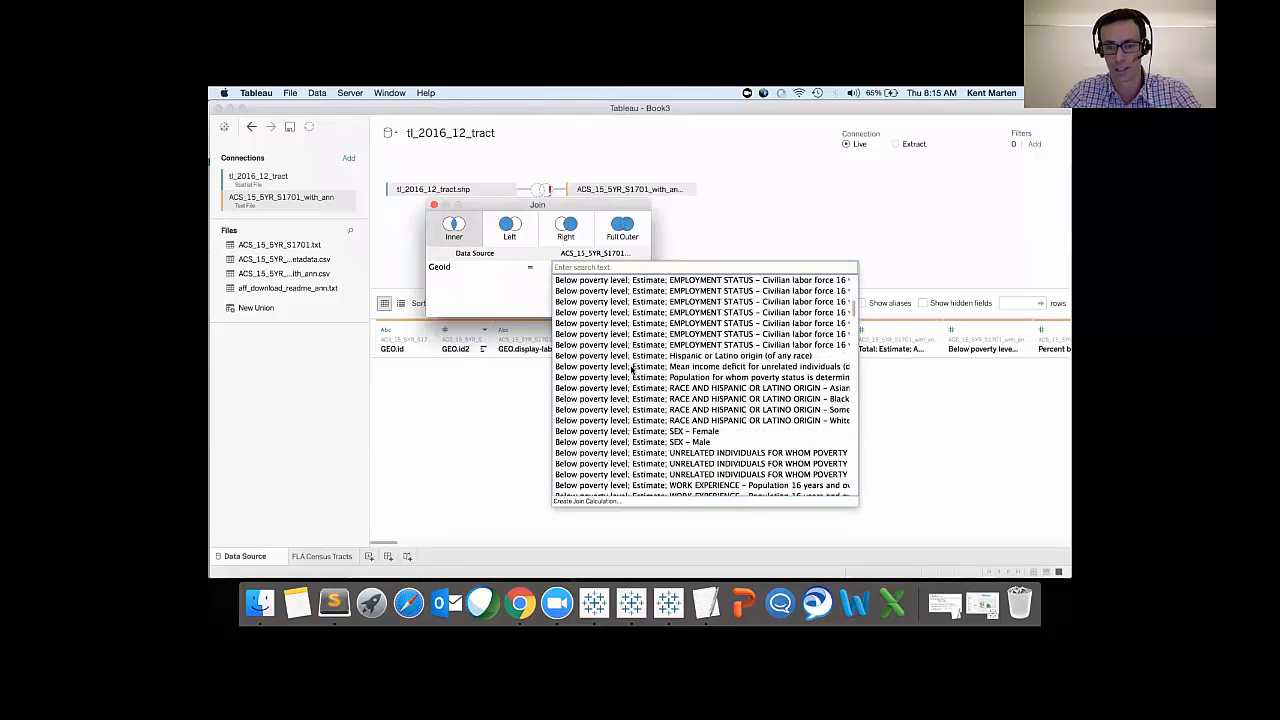
pyautogui.scroll(-5, 632, 370)
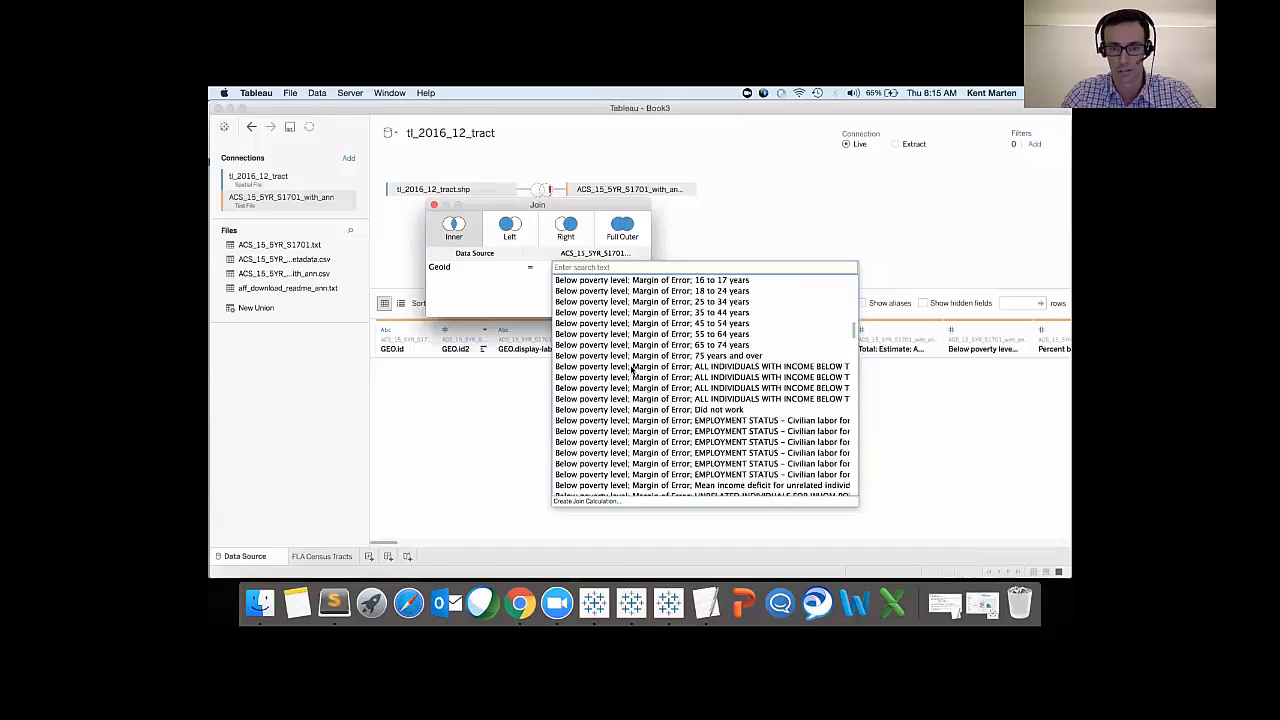
pyautogui.scroll(5, 632, 370)
pyautogui.scroll(-5, 632, 370)
pyautogui.scroll(-4, 632, 370)
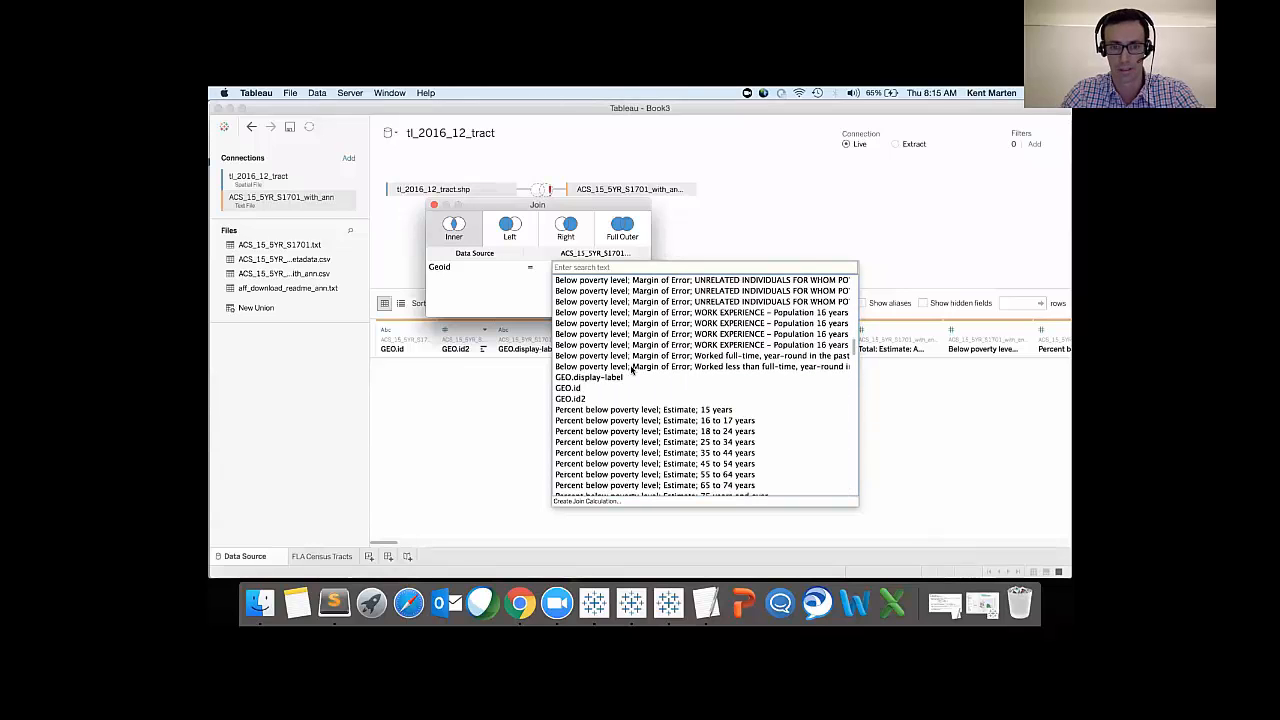
pyautogui.click(587, 401)
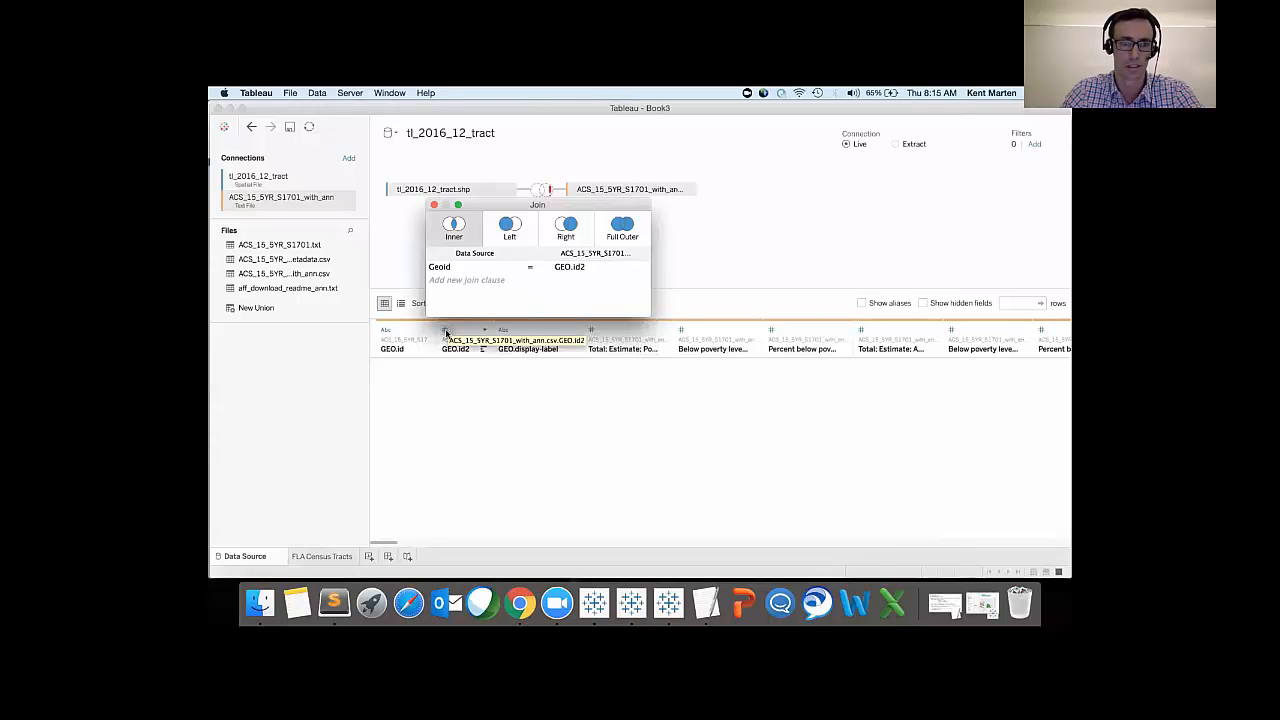
pyautogui.click(446, 330)
pyautogui.click(464, 391)
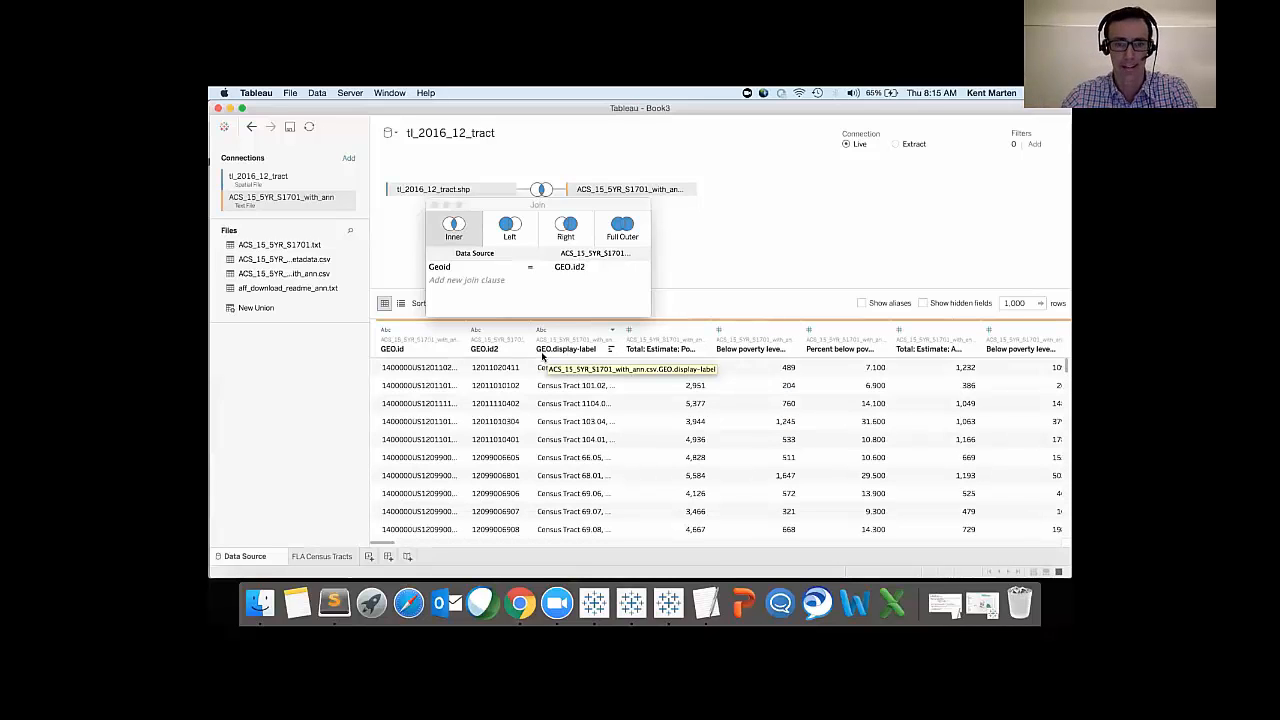
# Step: Widen the GEO.display-label column to show its full values and split the field automatically
pyautogui.moveTo(619, 340); pyautogui.dragTo(716, 340)
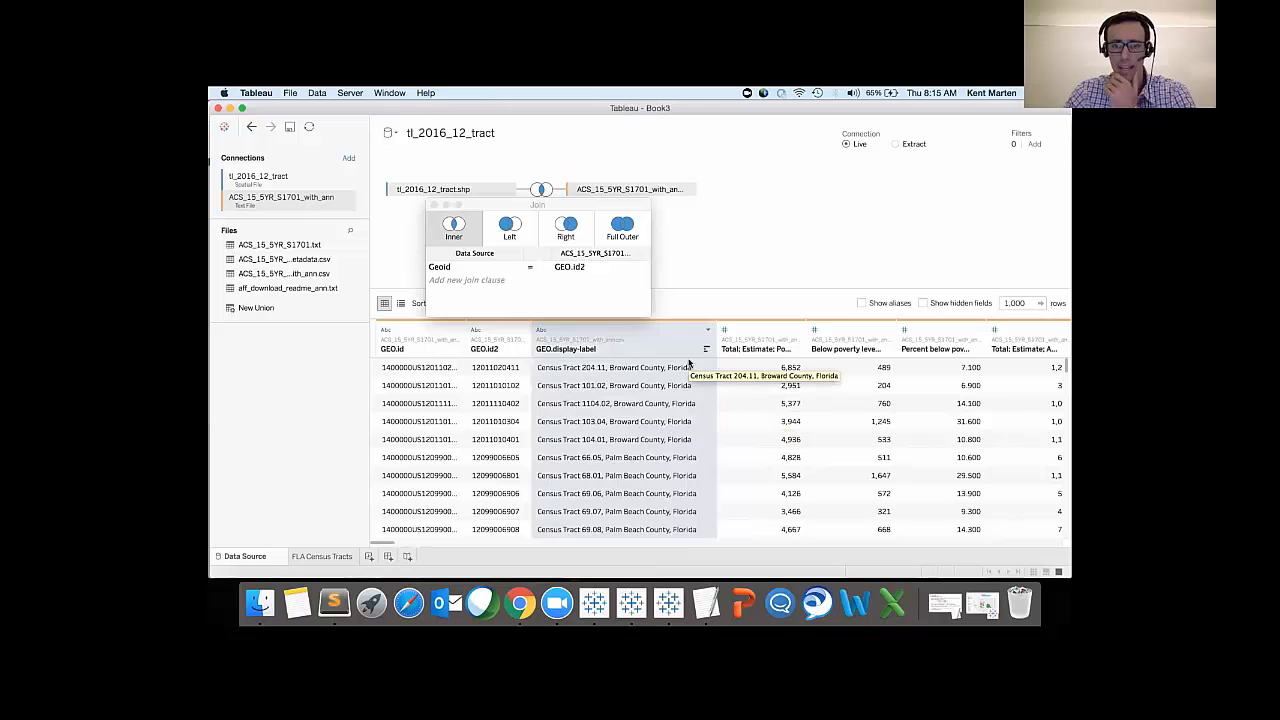
pyautogui.click(709, 333)
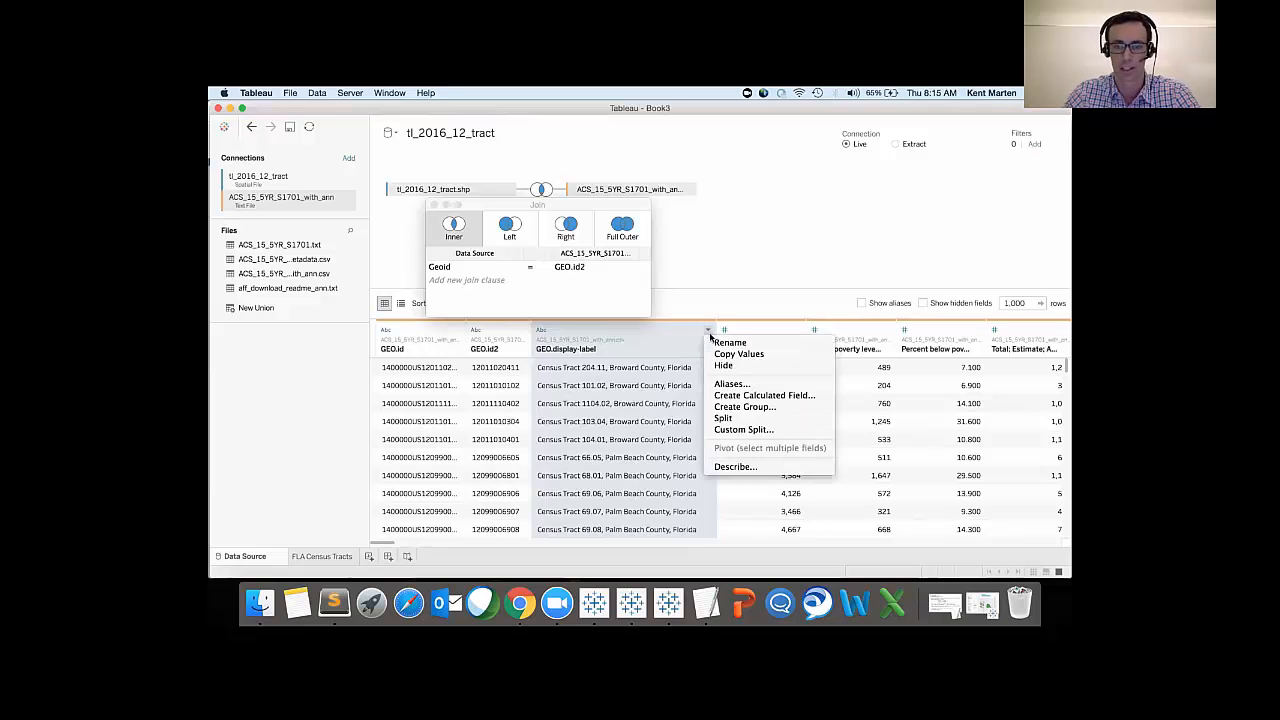
pyautogui.click(737, 420)
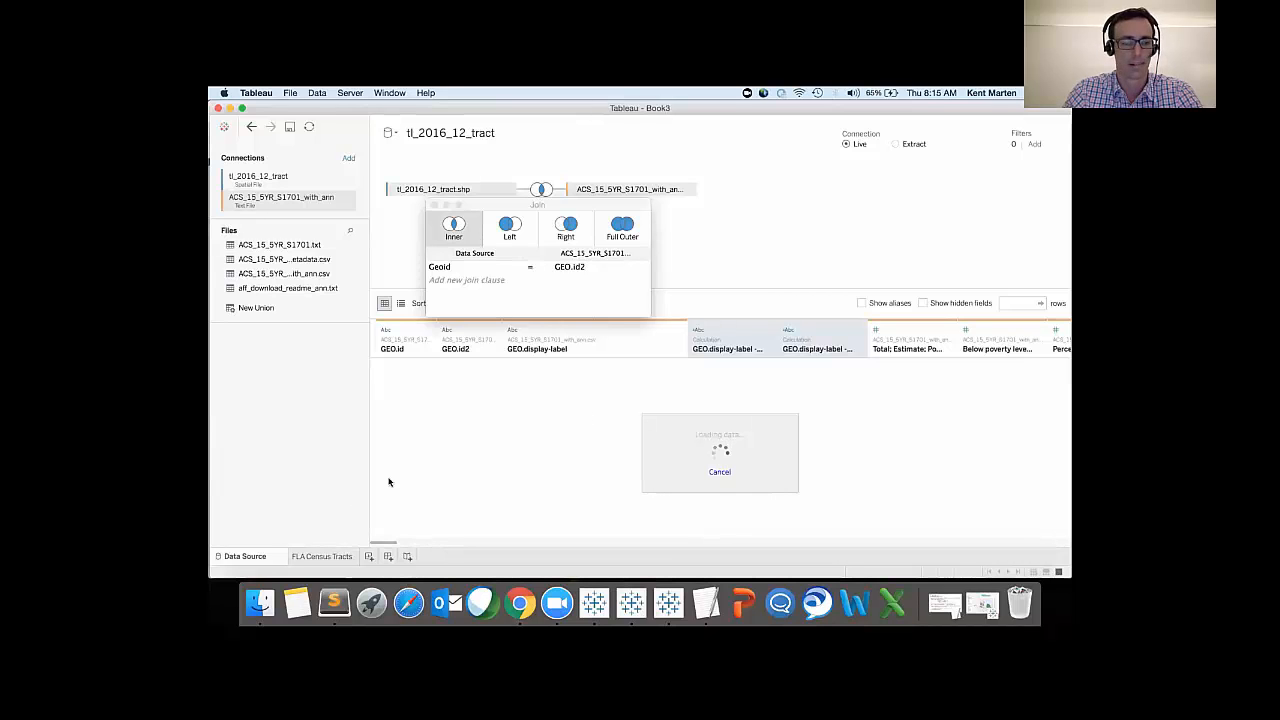
# Step: Open the FLA Census Tracts worksheet and enlarge the measures list and the data pane so the poverty field names are readable
pyautogui.moveTo(325, 551)
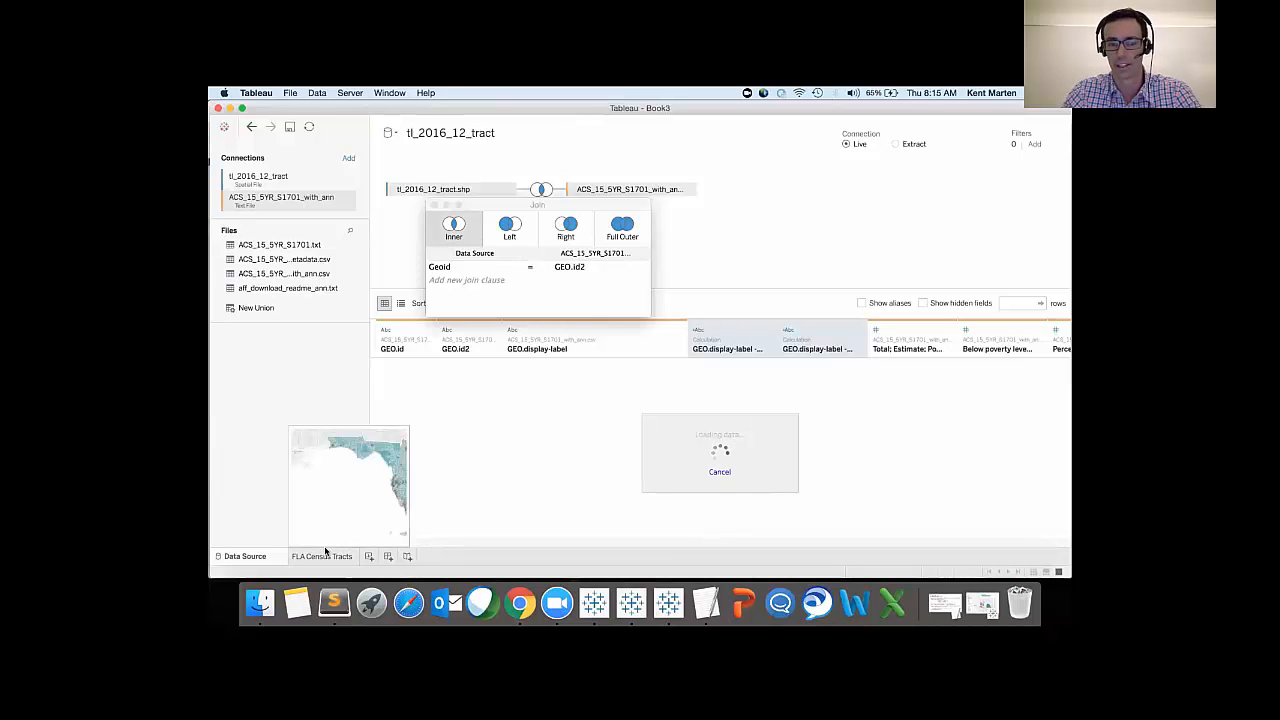
pyautogui.click(325, 556)
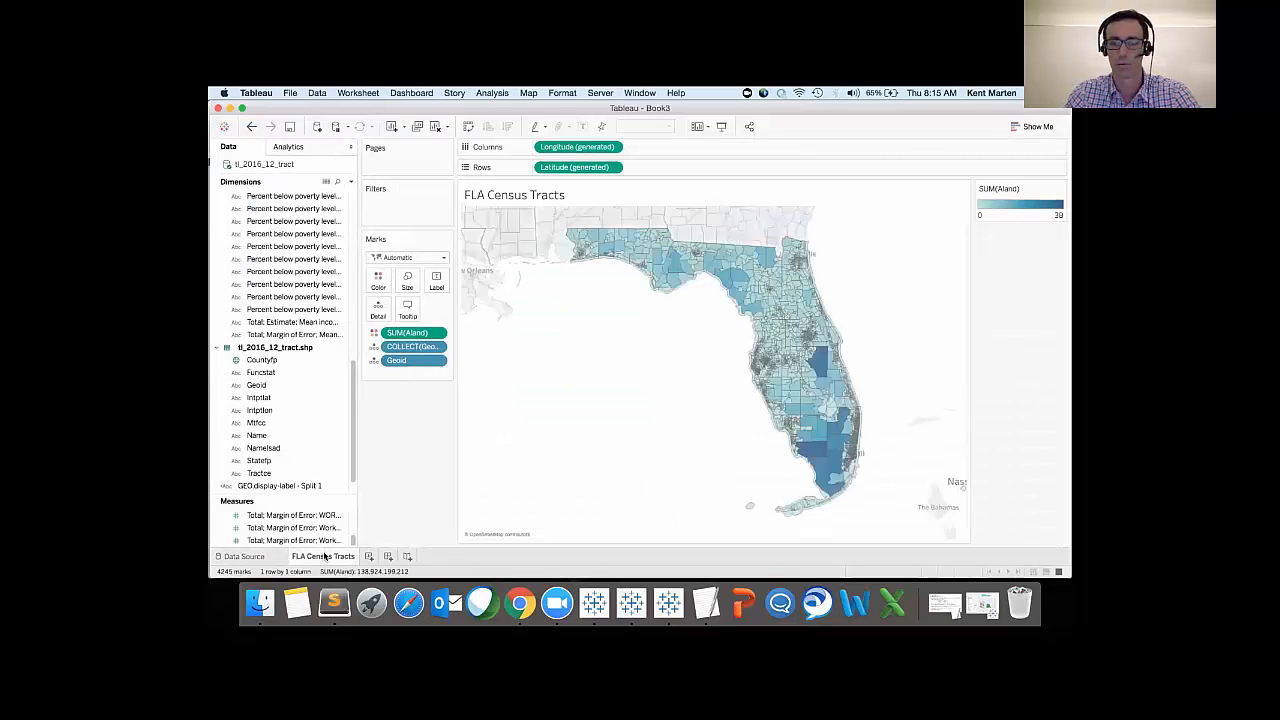
pyautogui.click(275, 386)
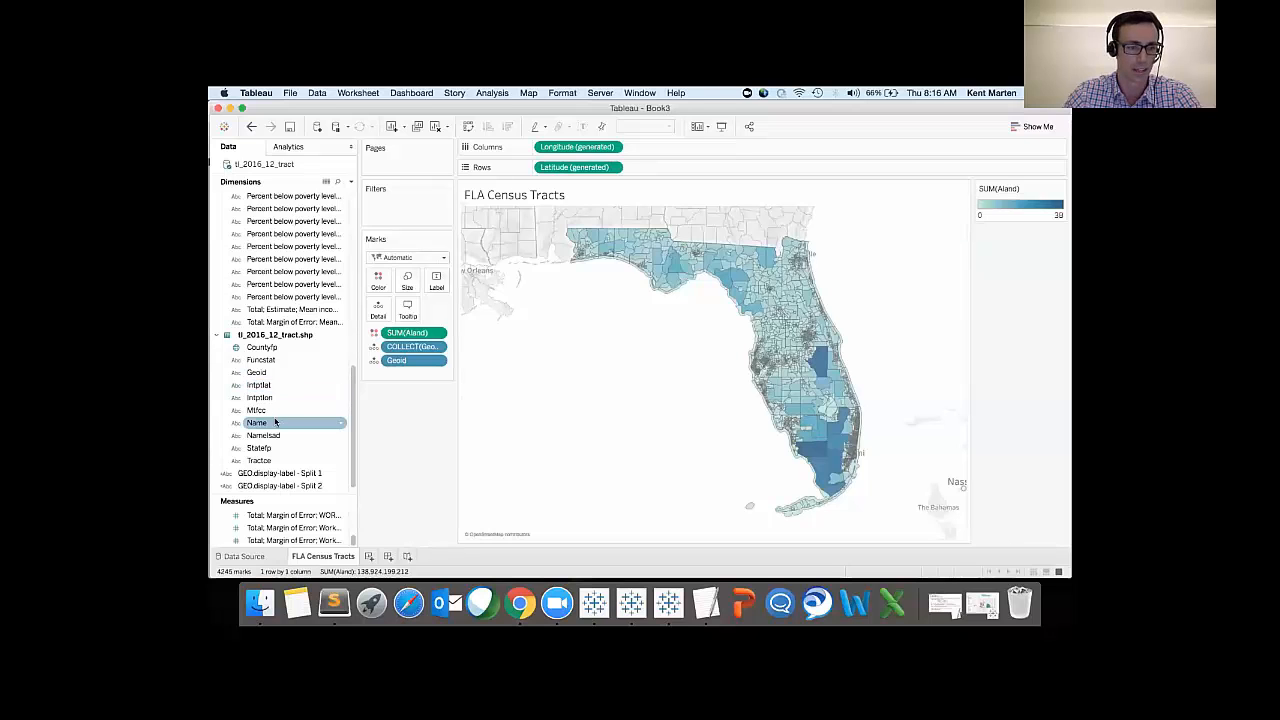
pyautogui.moveTo(279, 496); pyautogui.dragTo(283, 346)
pyautogui.scroll(10, 283, 416)
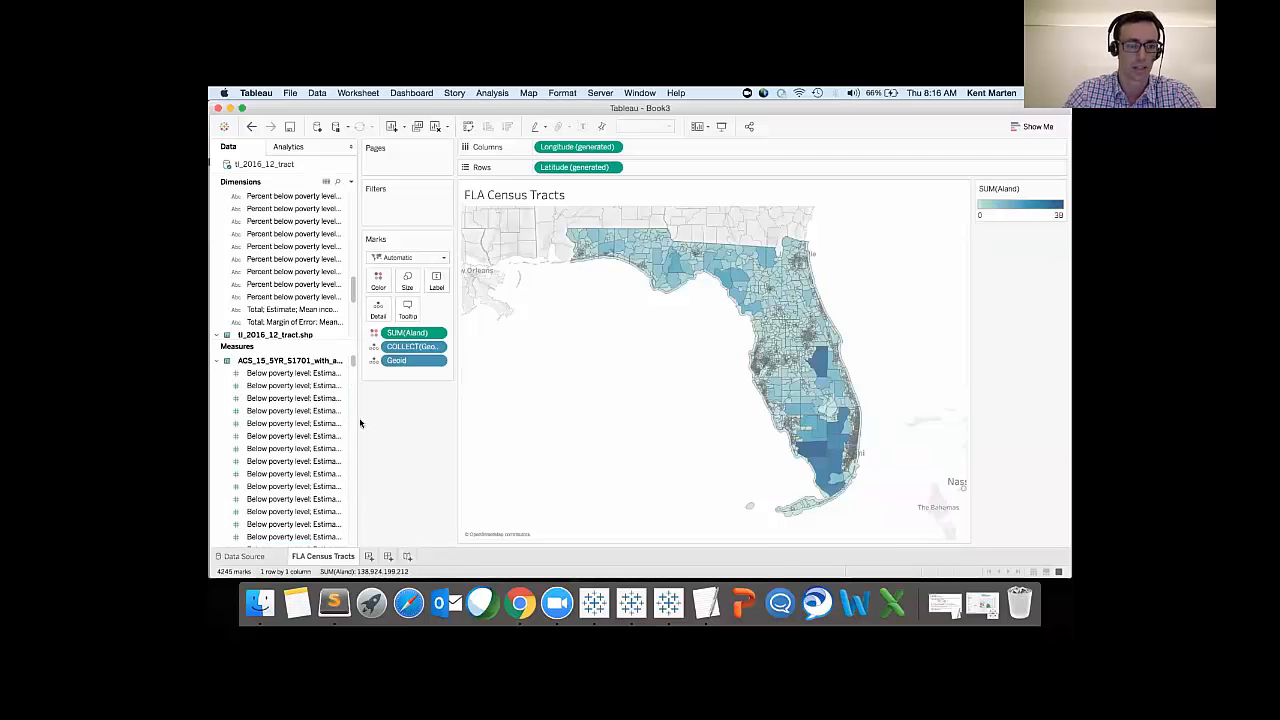
pyautogui.moveTo(356, 414); pyautogui.dragTo(444, 414)
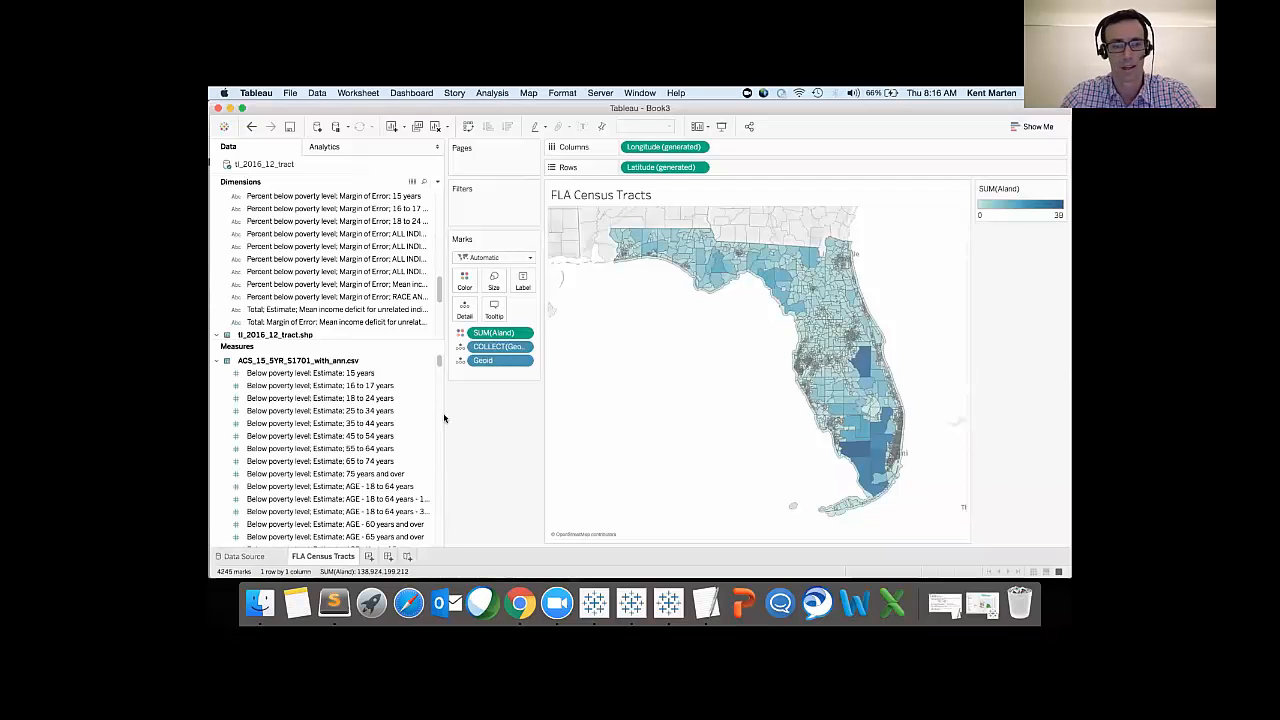
# Step: Color the census tracts by the measure Below poverty level; Estimate; AGE - 18 to 64 years, replacing Aland
pyautogui.click(284, 461)
pyautogui.scroll(-5, 284, 461)
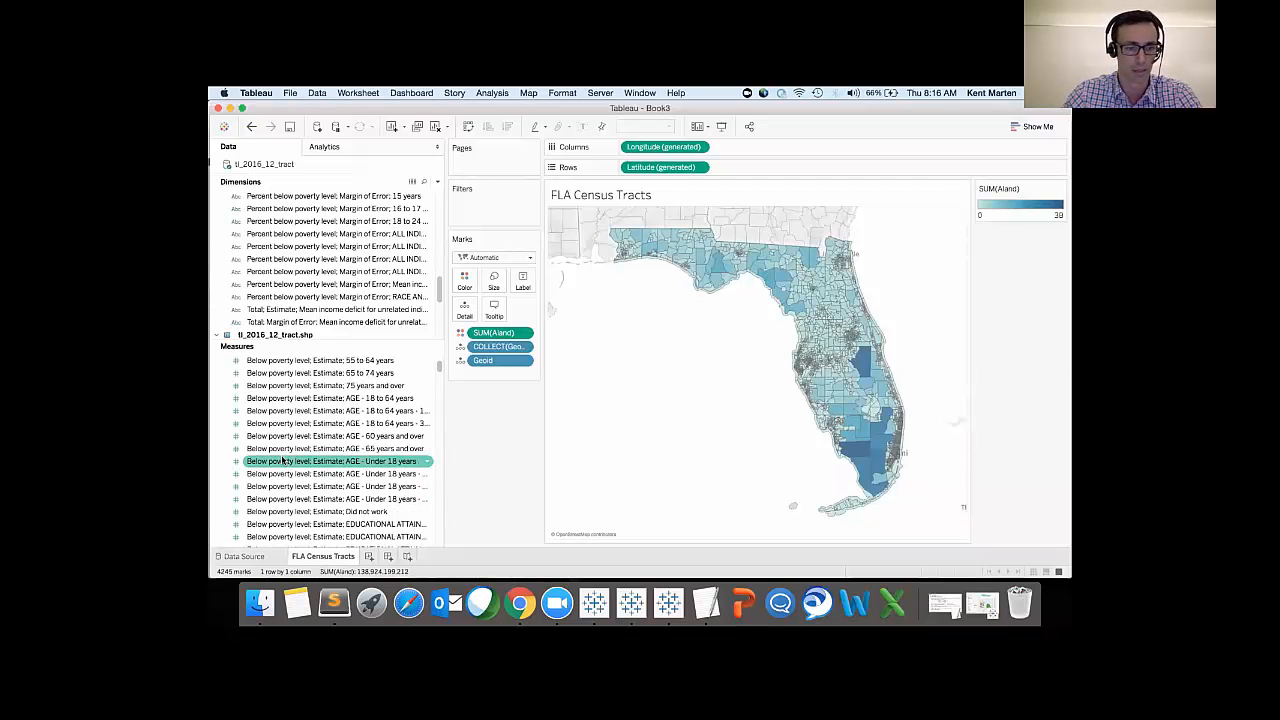
pyautogui.scroll(-10, 284, 461)
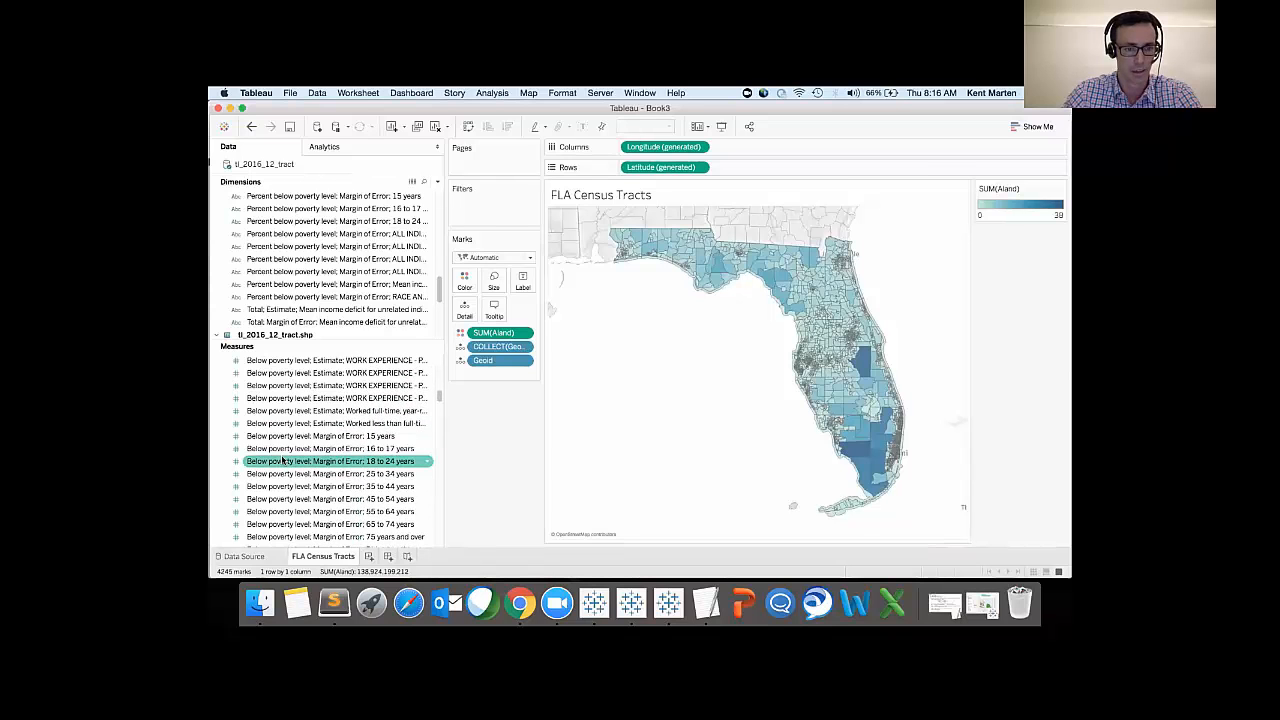
pyautogui.scroll(5, 284, 461)
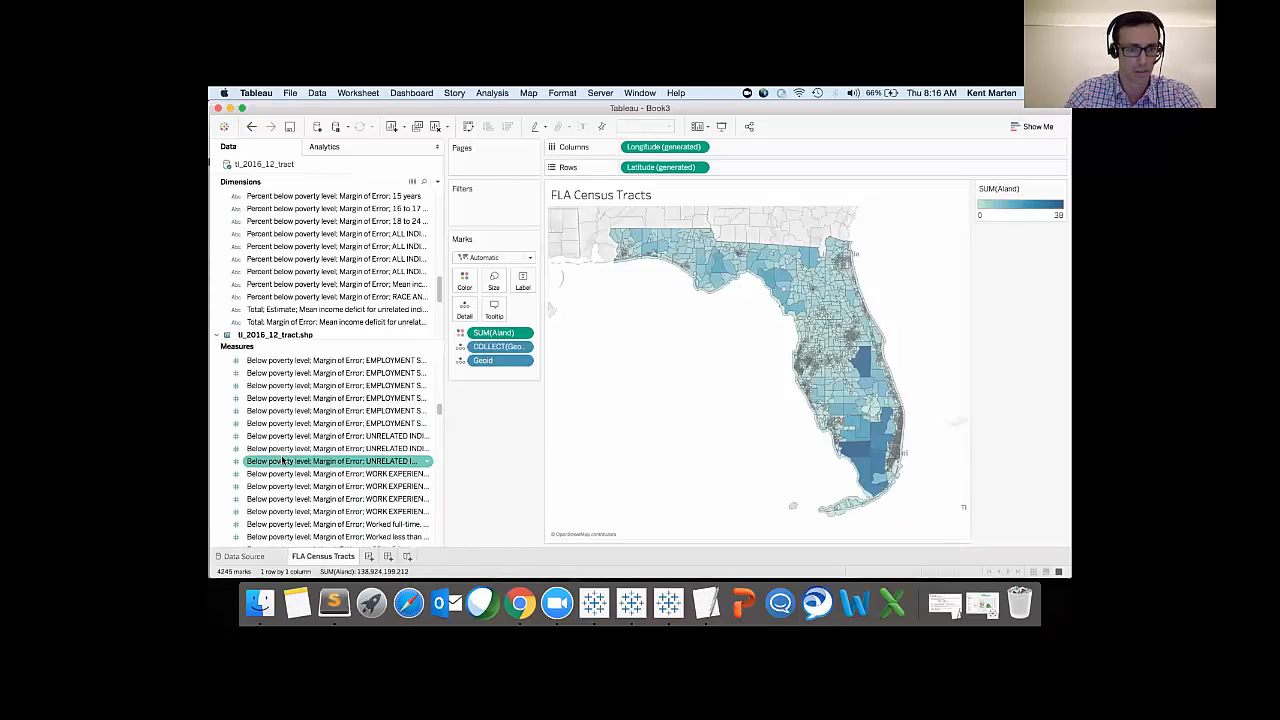
pyautogui.scroll(5, 284, 461)
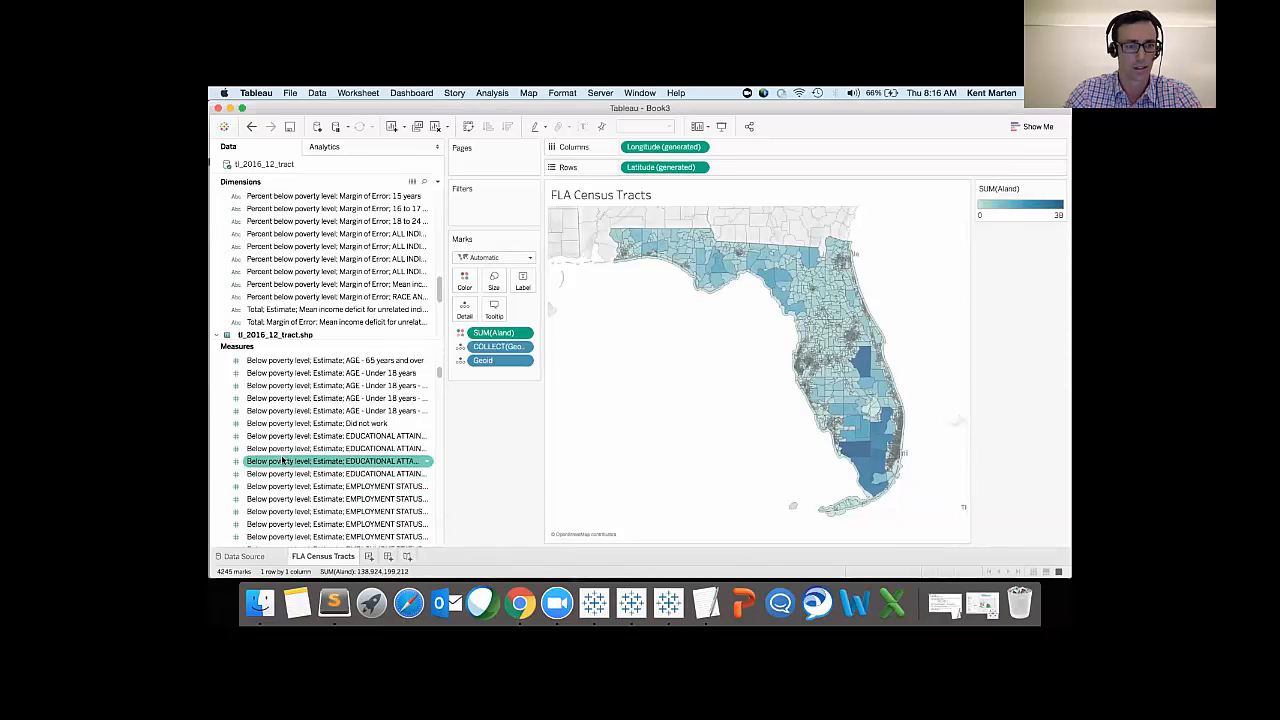
pyautogui.scroll(2, 350, 480)
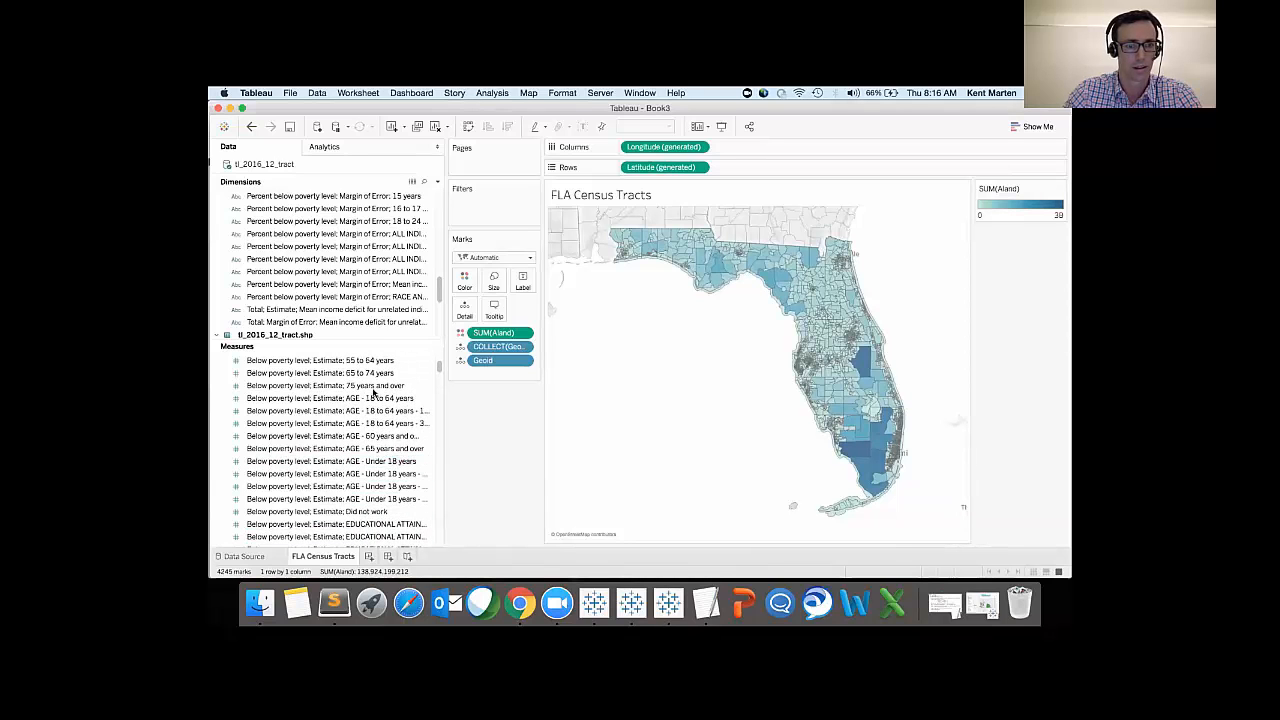
pyautogui.moveTo(376, 398); pyautogui.dragTo(503, 341)
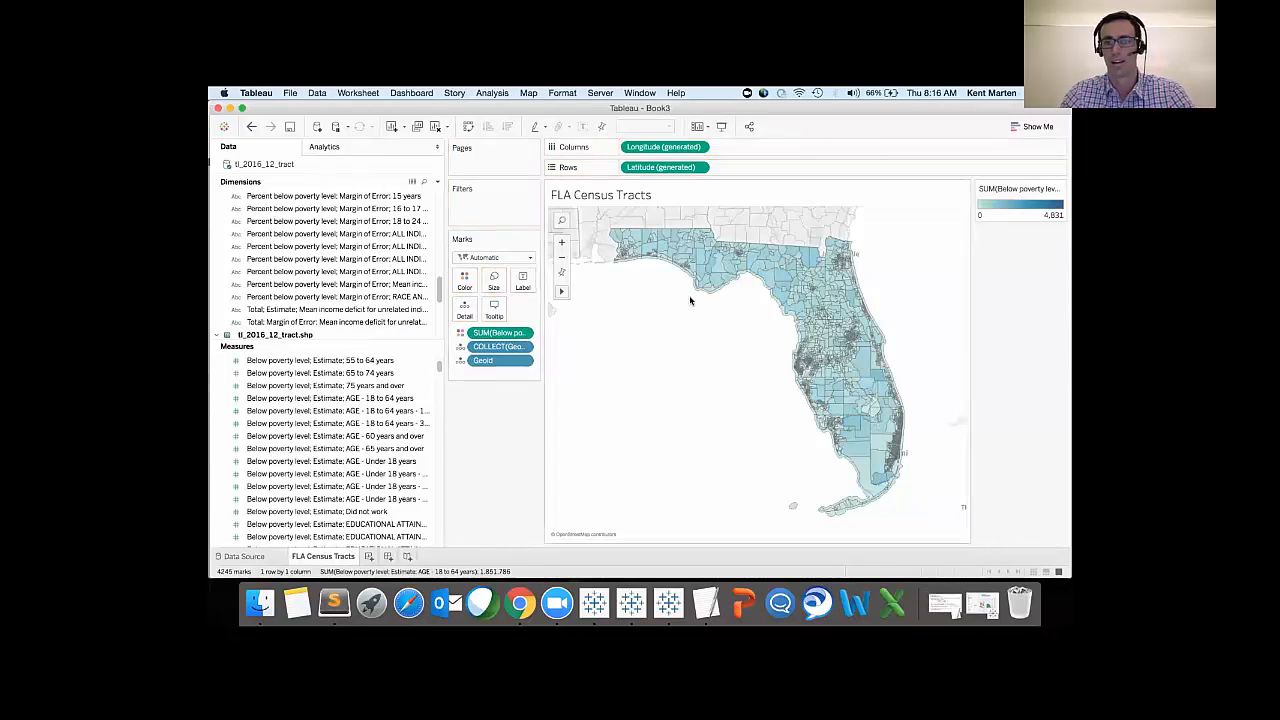
# Step: Zoom the map in on Florida's southeast coast and narrow the data pane
pyautogui.click(296, 388)
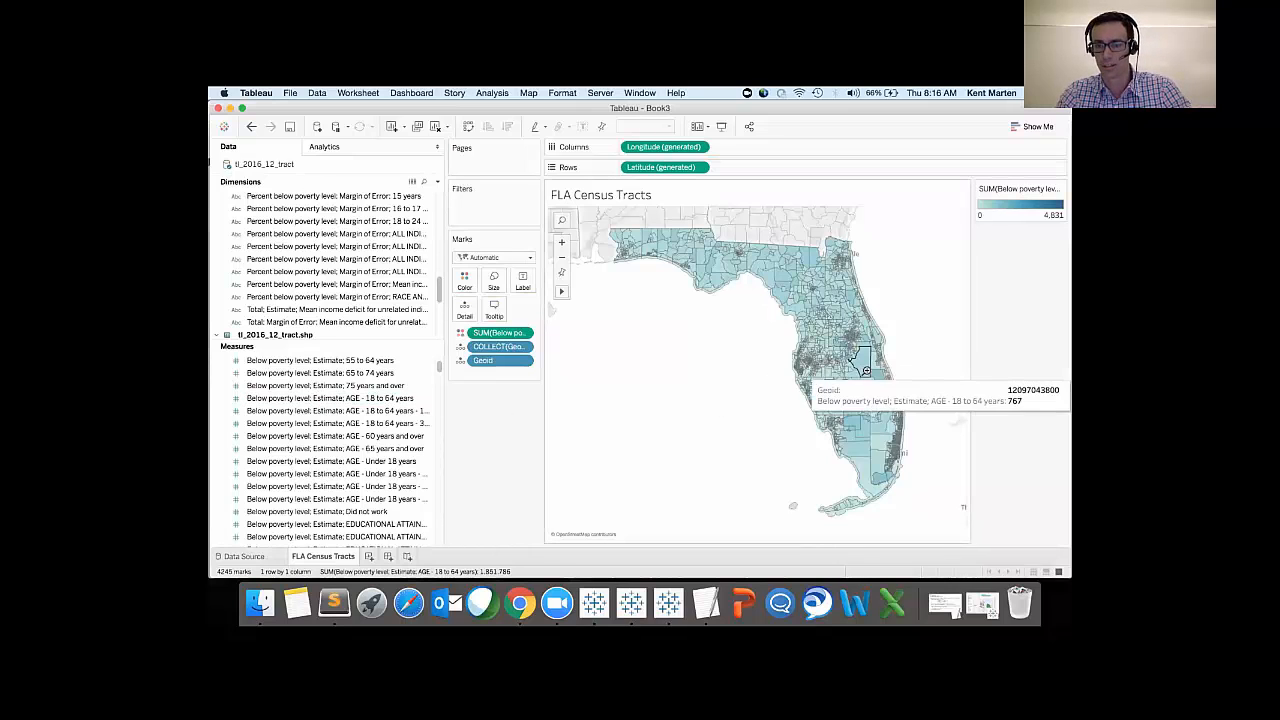
pyautogui.moveTo(884, 402); pyautogui.dragTo(916, 474)
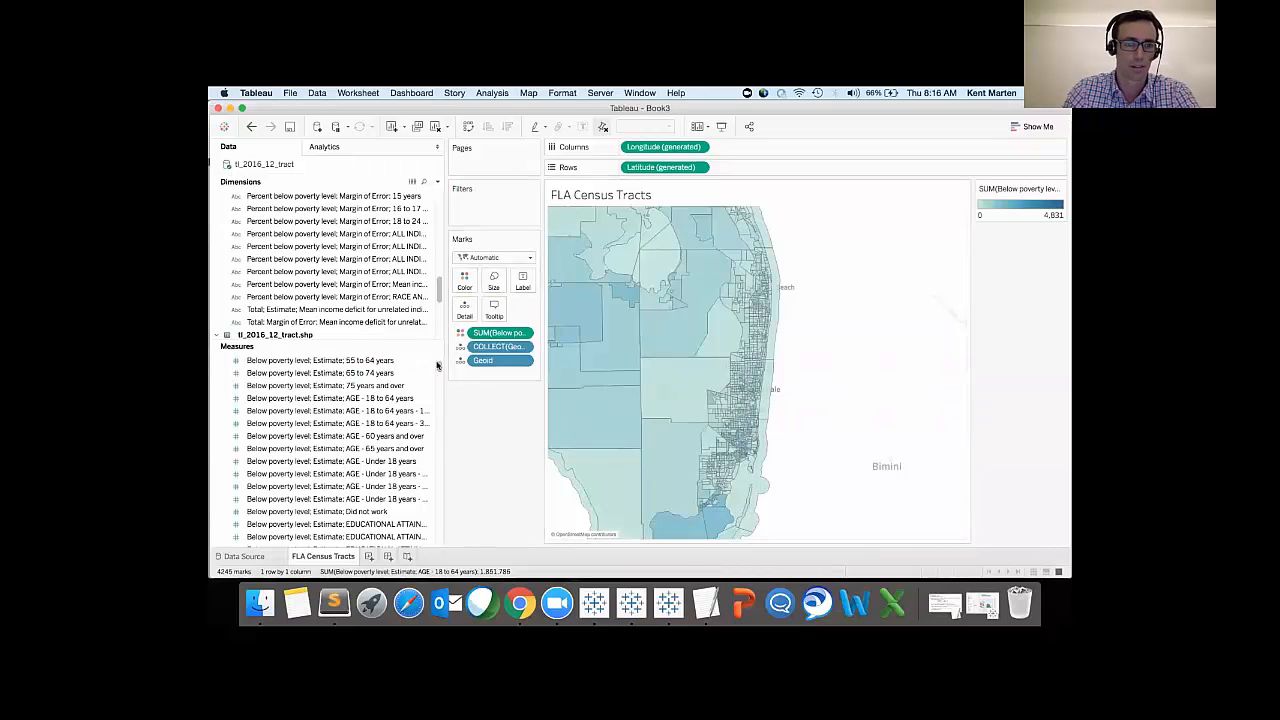
pyautogui.moveTo(438, 340); pyautogui.dragTo(378, 337)
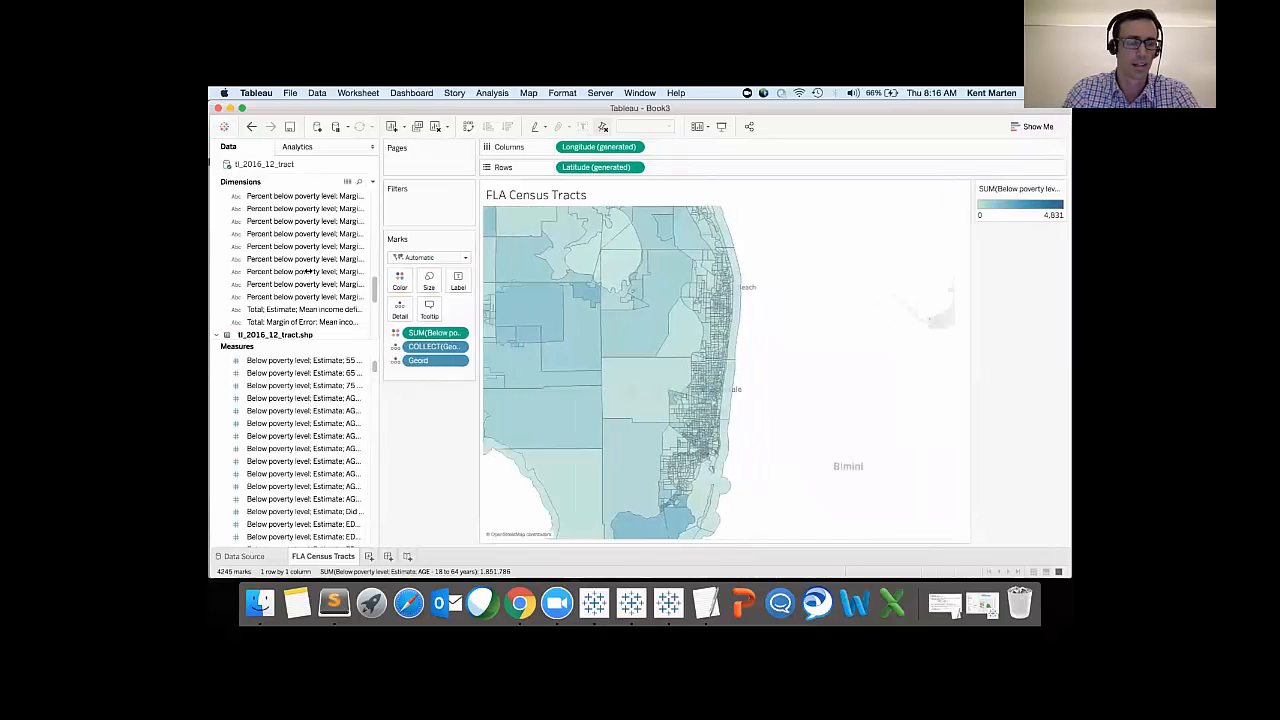
# Step: Show a filter for the county field GEO.display-label - Split 2 on the worksheet
pyautogui.scroll(-1, 310, 274)
pyautogui.scroll(-10, 310, 274)
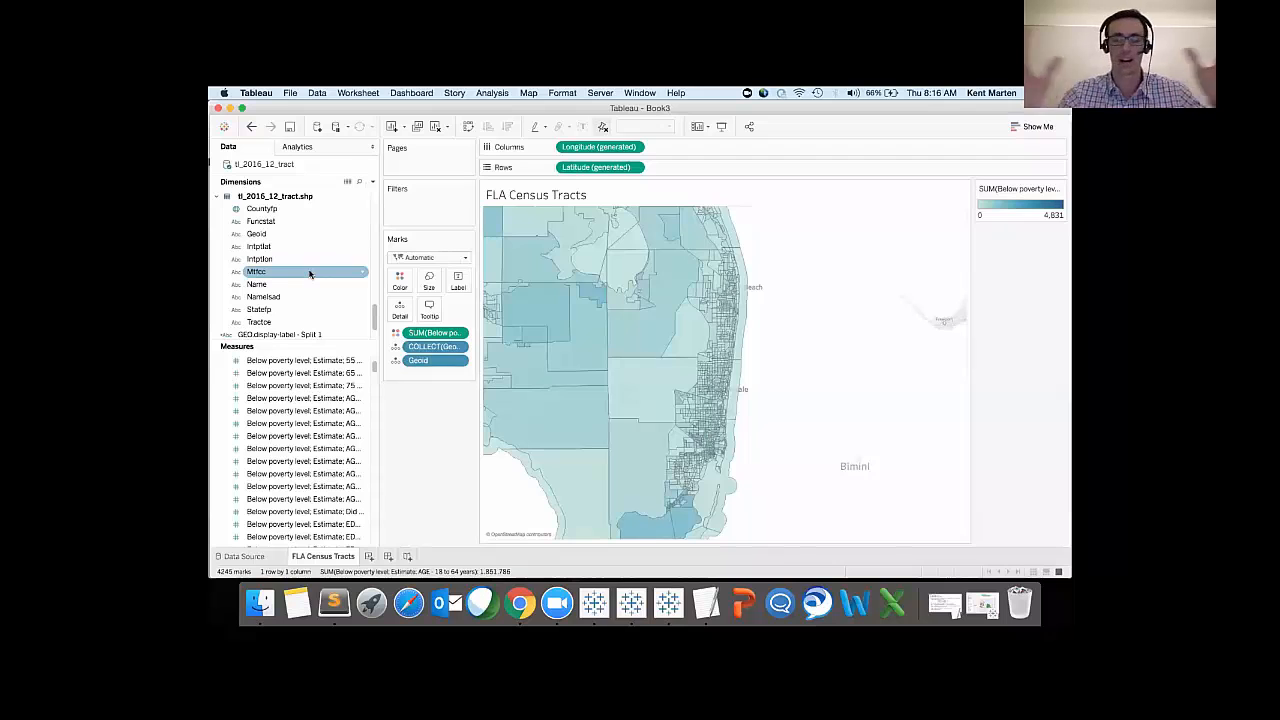
pyautogui.scroll(-3, 310, 274)
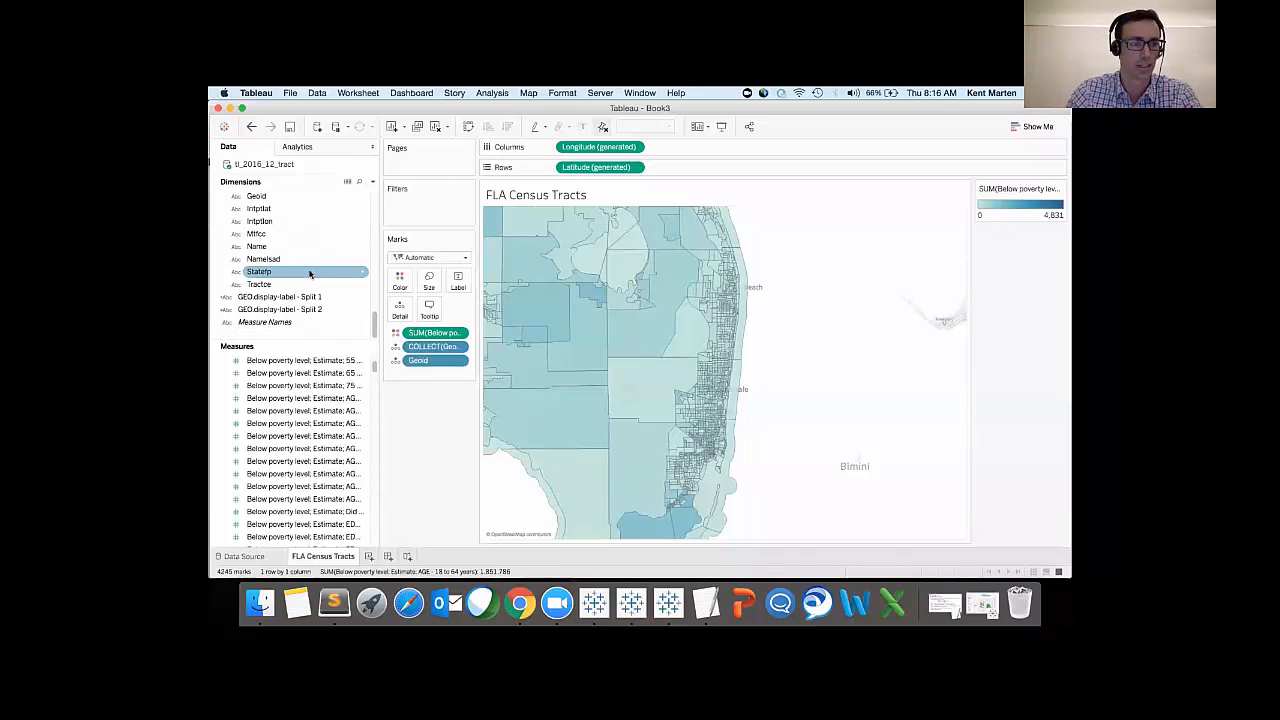
pyautogui.rightClick(364, 311)
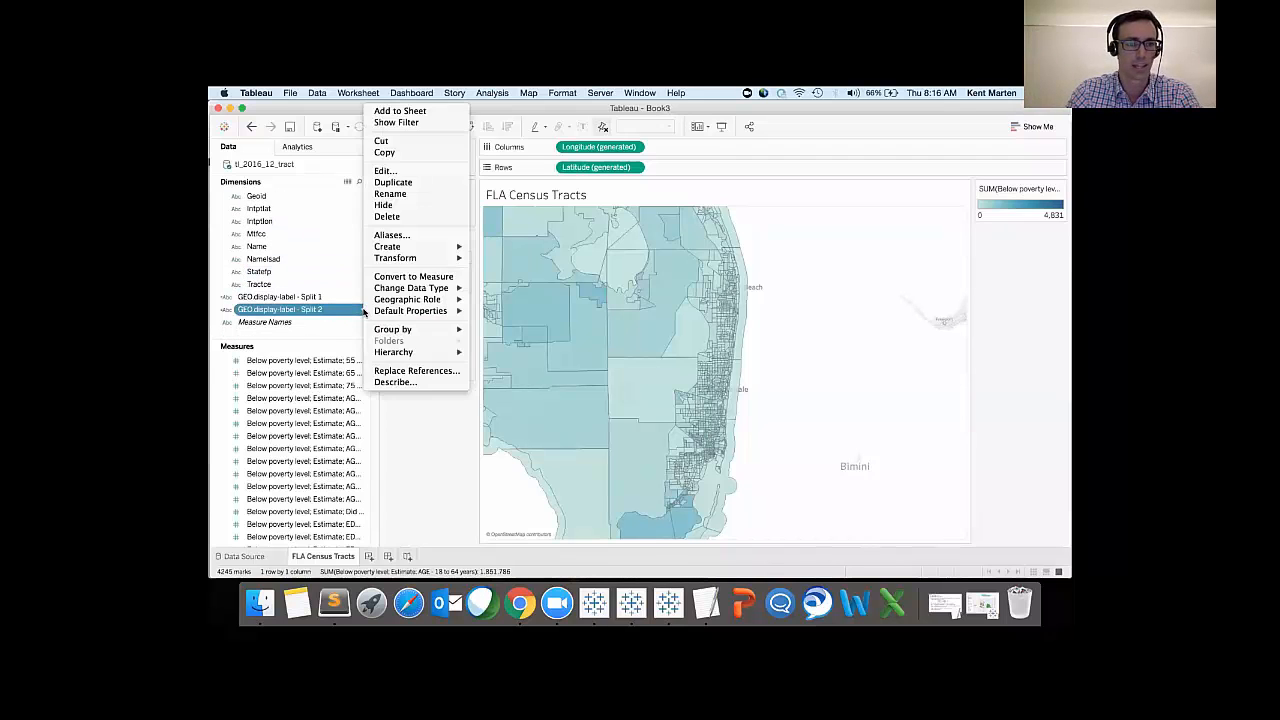
pyautogui.click(441, 121)
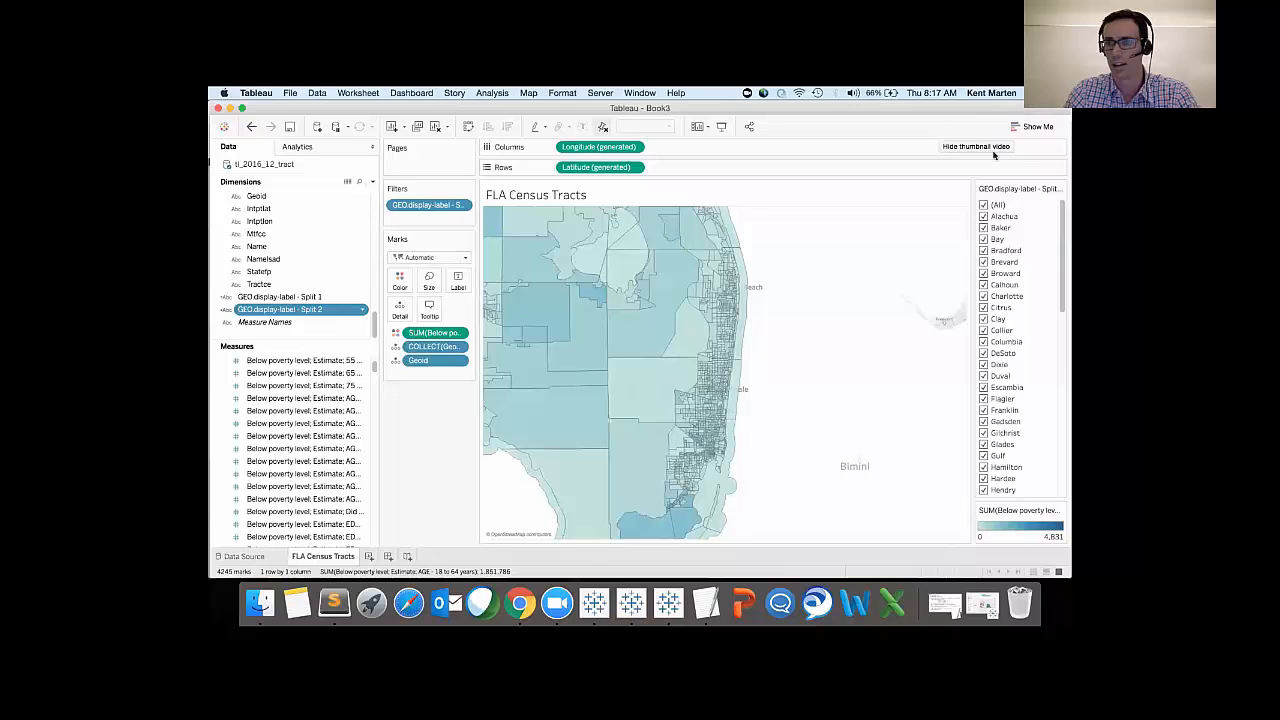
# Step: Change the county filter to a single value list and select (All)
pyautogui.click(1060, 188)
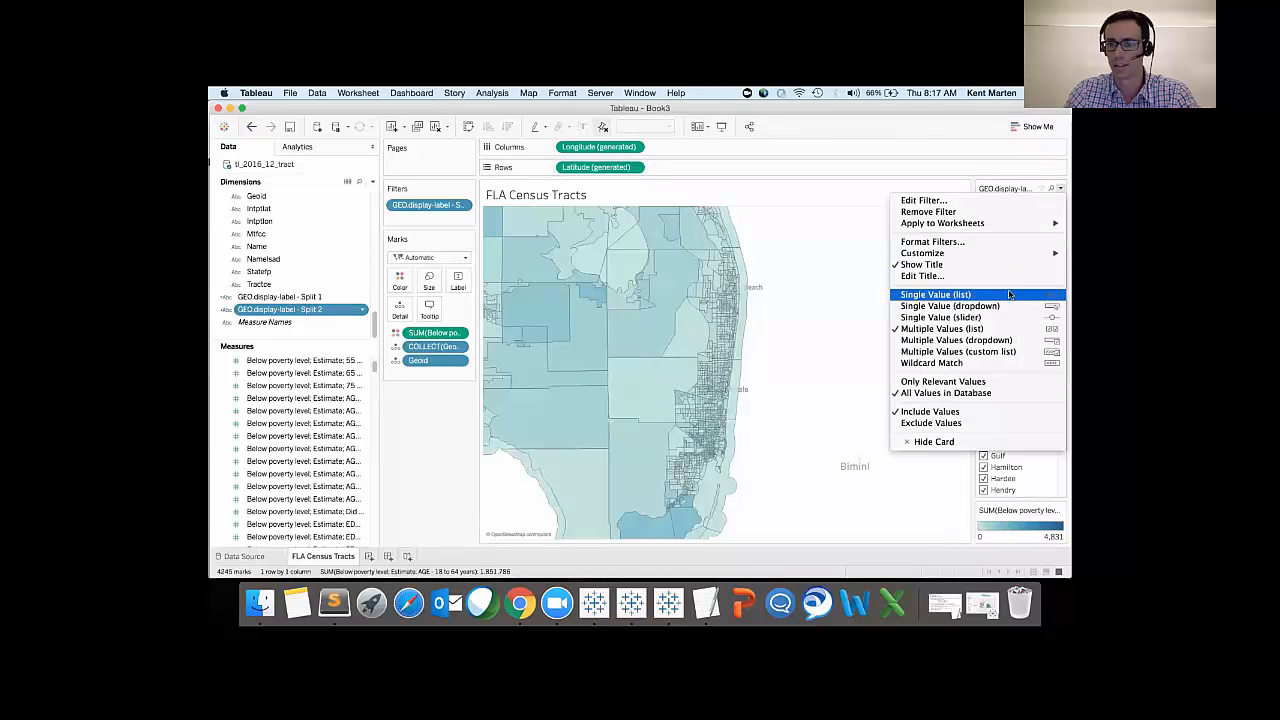
pyautogui.click(940, 294)
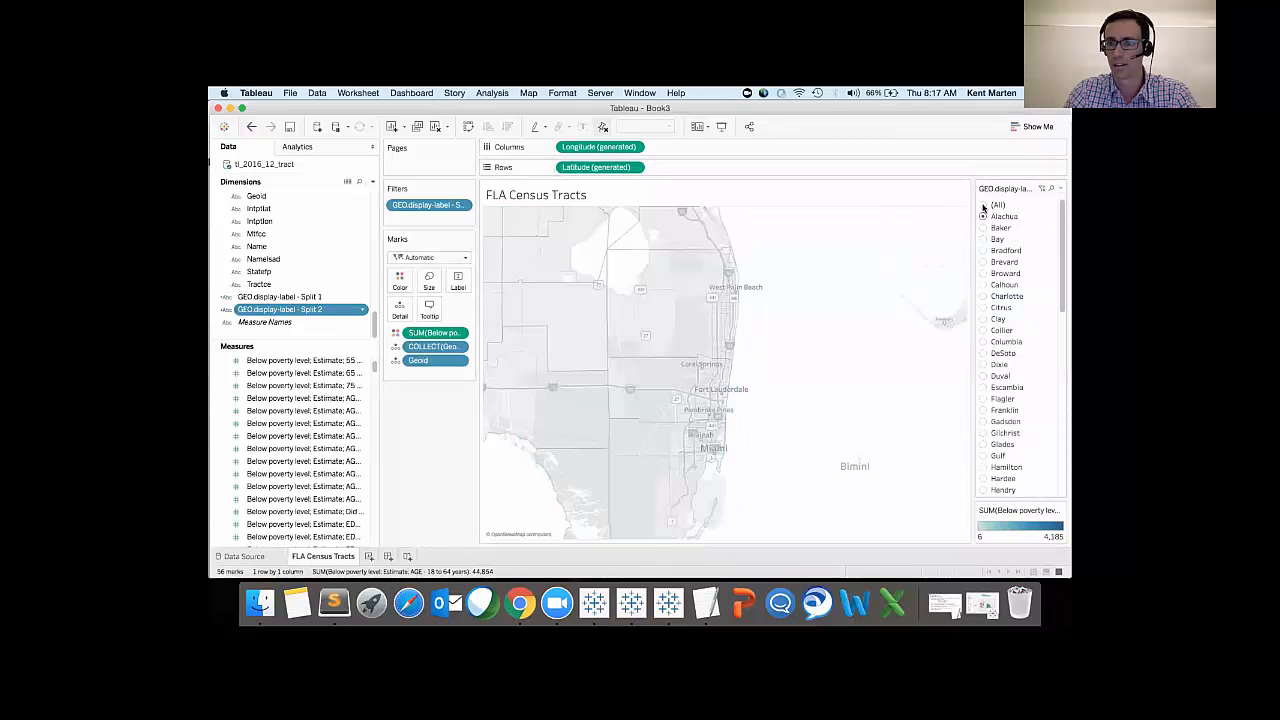
pyautogui.click(983, 205)
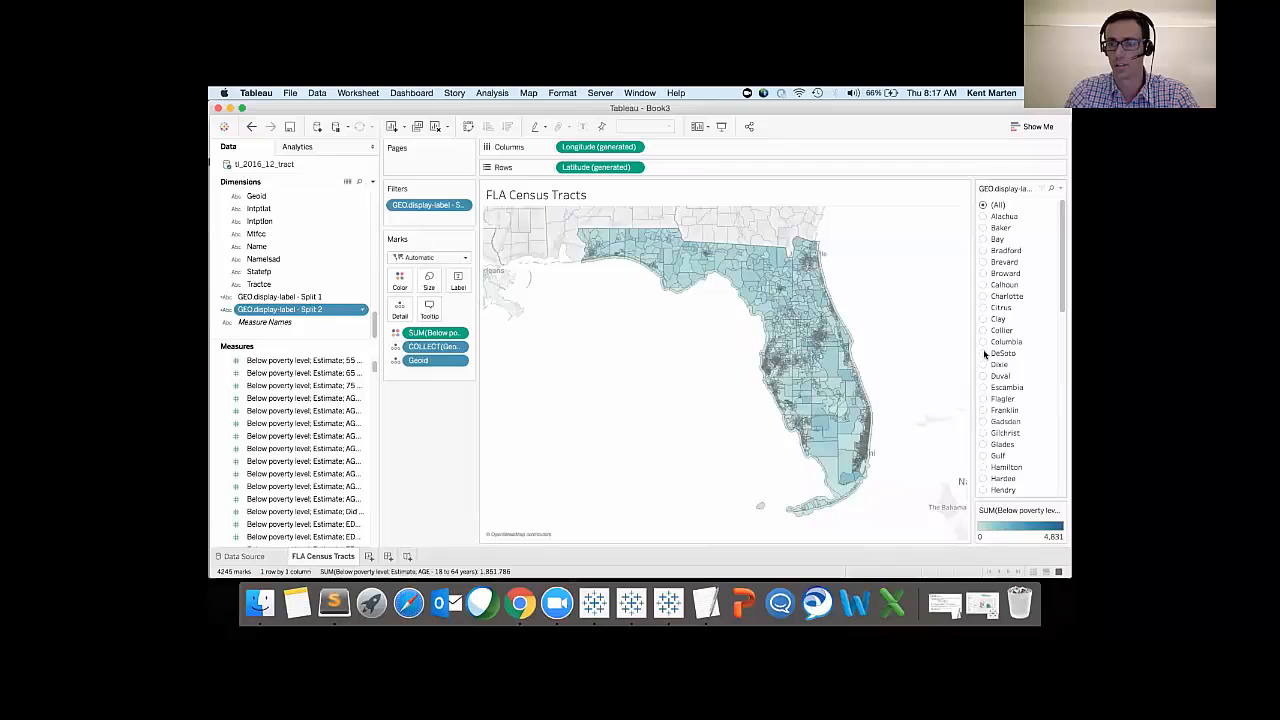
# Step: Use the county filter to view DeSoto, Dixie, Duval and Escambia counties one after another on the census tract map
pyautogui.click(983, 351)
pyautogui.click(983, 365)
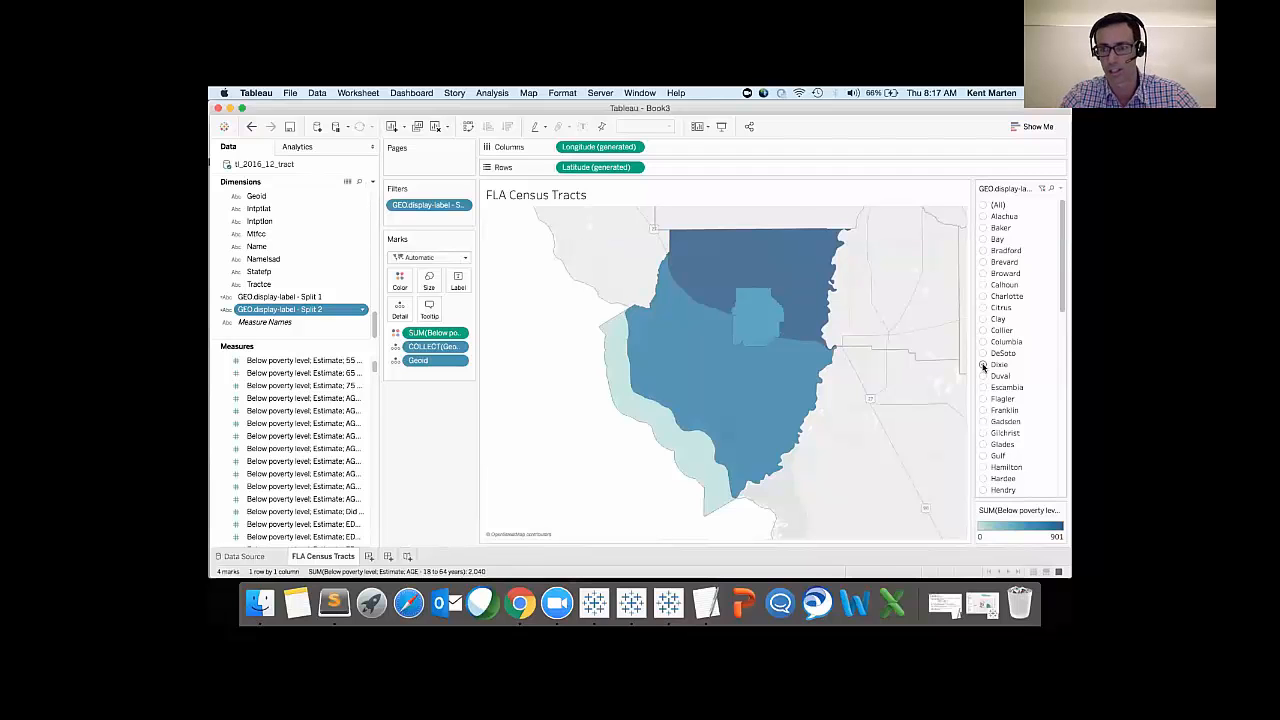
pyautogui.click(983, 376)
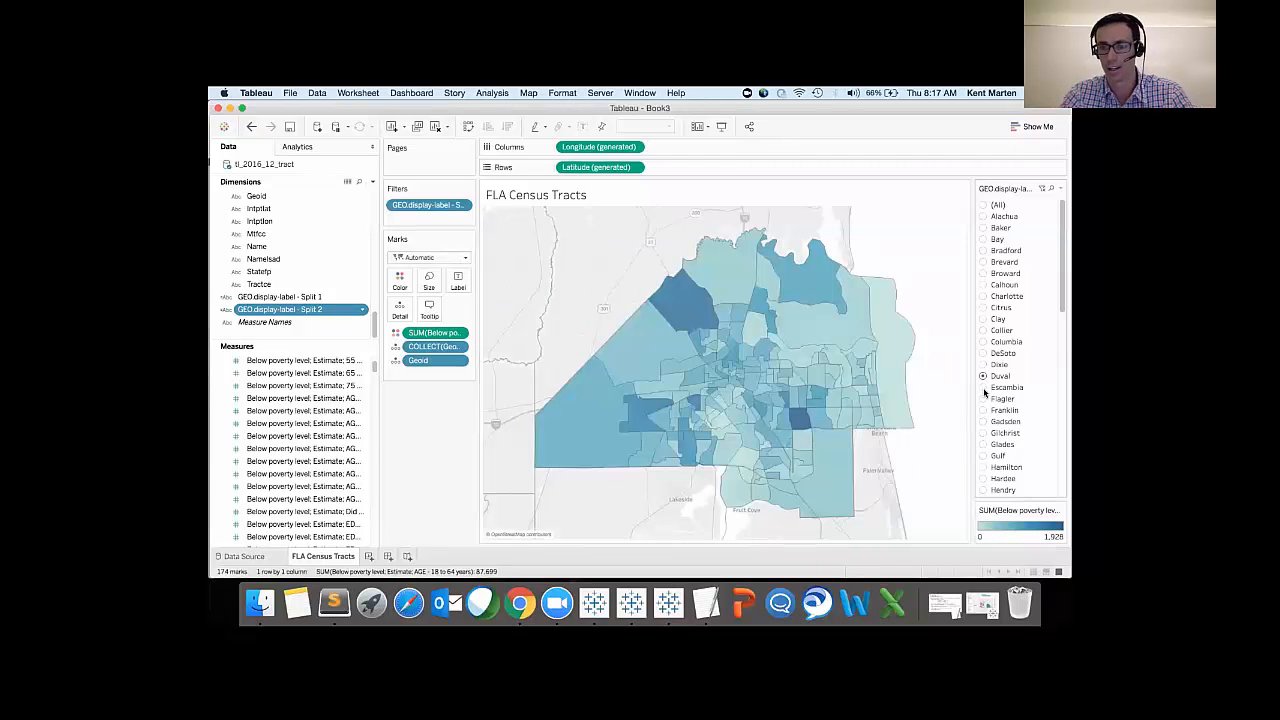
pyautogui.click(983, 387)
# Step: Filter the census tract map to Miami-Dade county and then to Palm Beach county
pyautogui.scroll(-8, 988, 430)
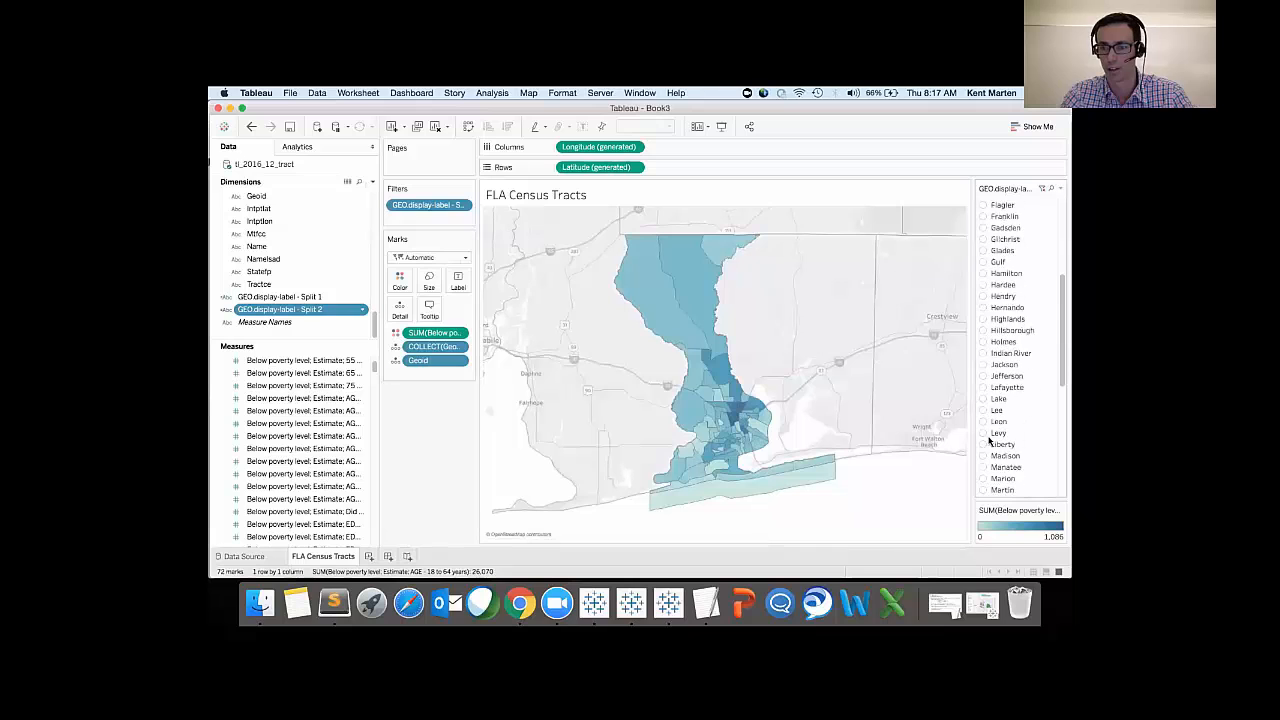
pyautogui.scroll(-2, 988, 440)
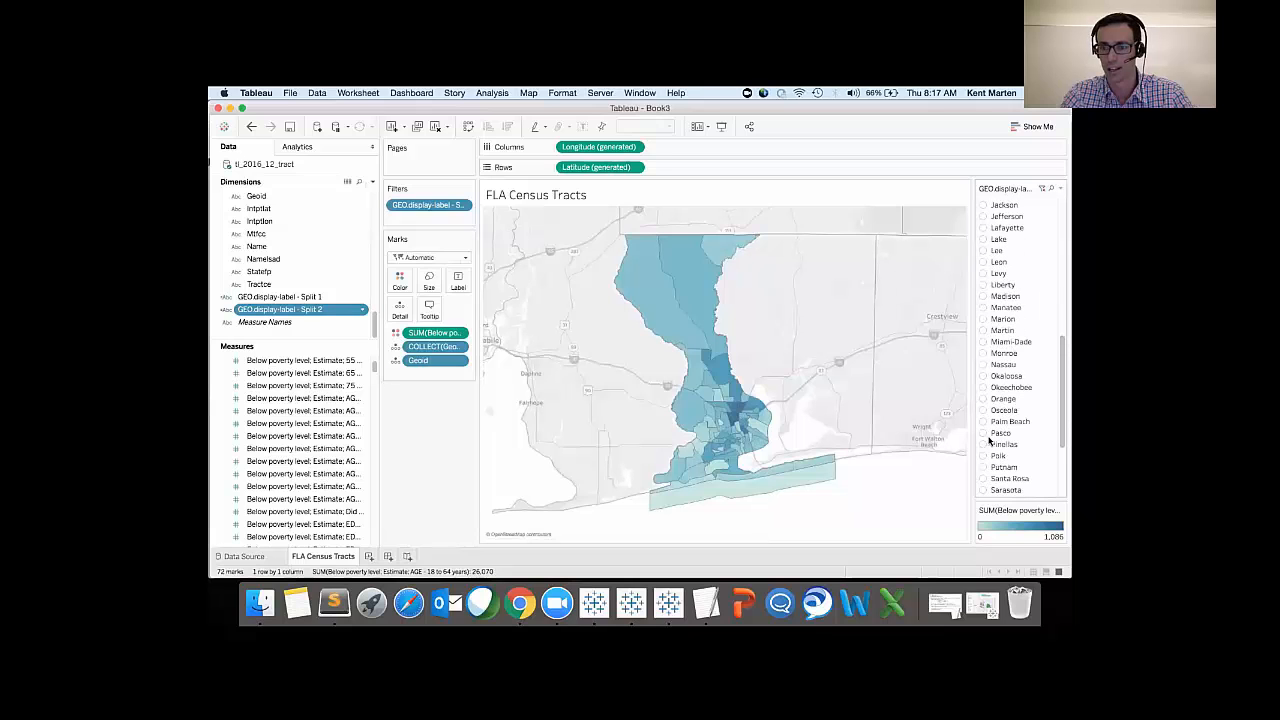
pyautogui.click(983, 342)
pyautogui.scroll(-3, 988, 345)
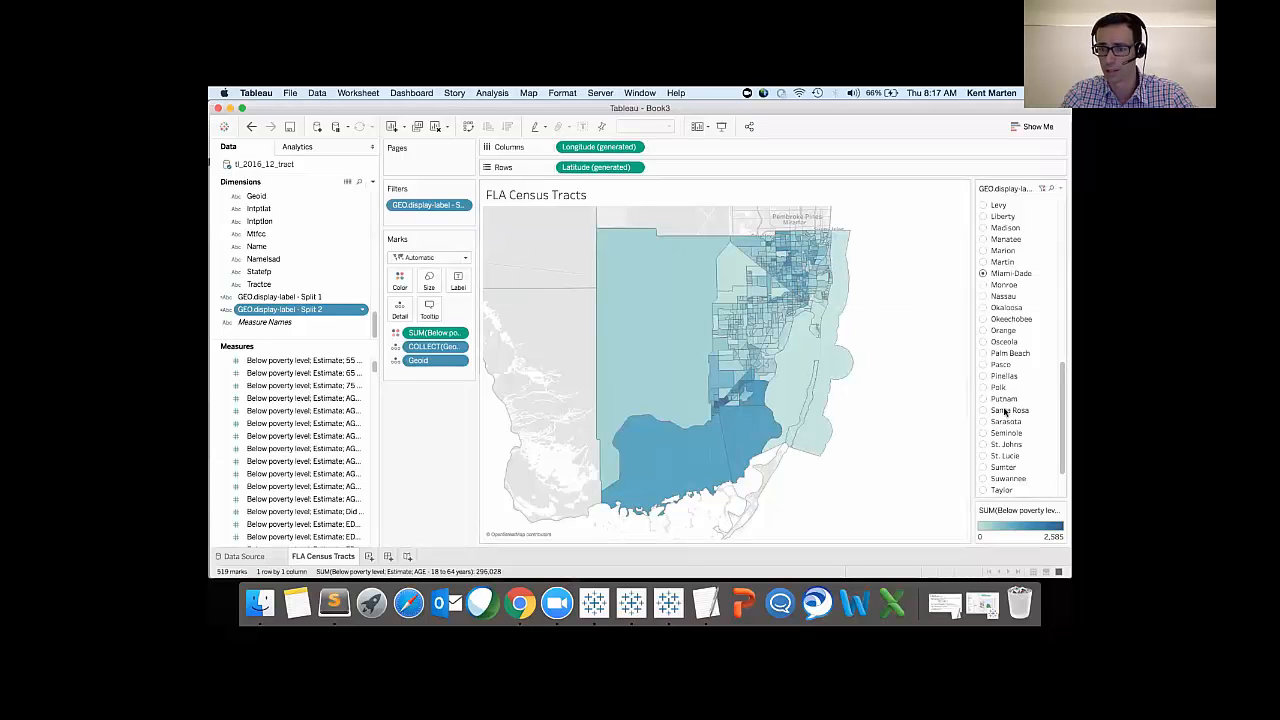
pyautogui.click(983, 354)
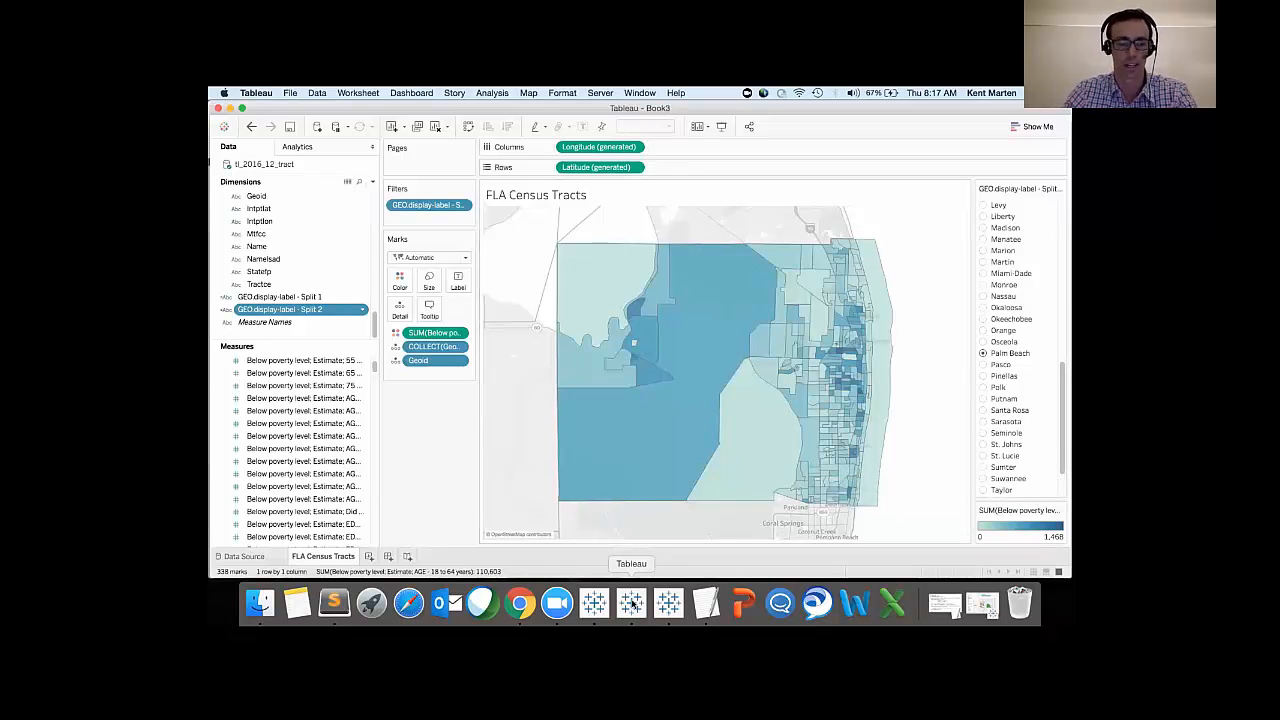
# Step: Switch to the UK House Prices workbook and set the London dashboard's map detail to Census Area
pyautogui.click(632, 603)
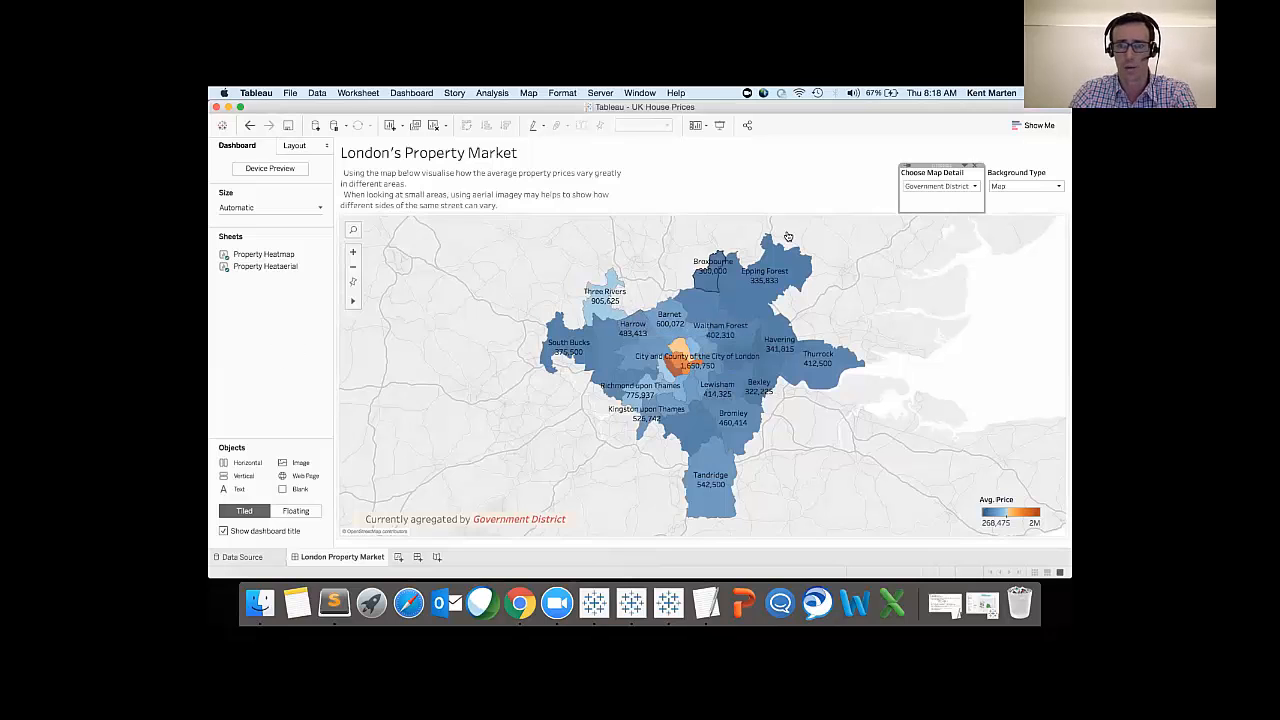
pyautogui.click(975, 187)
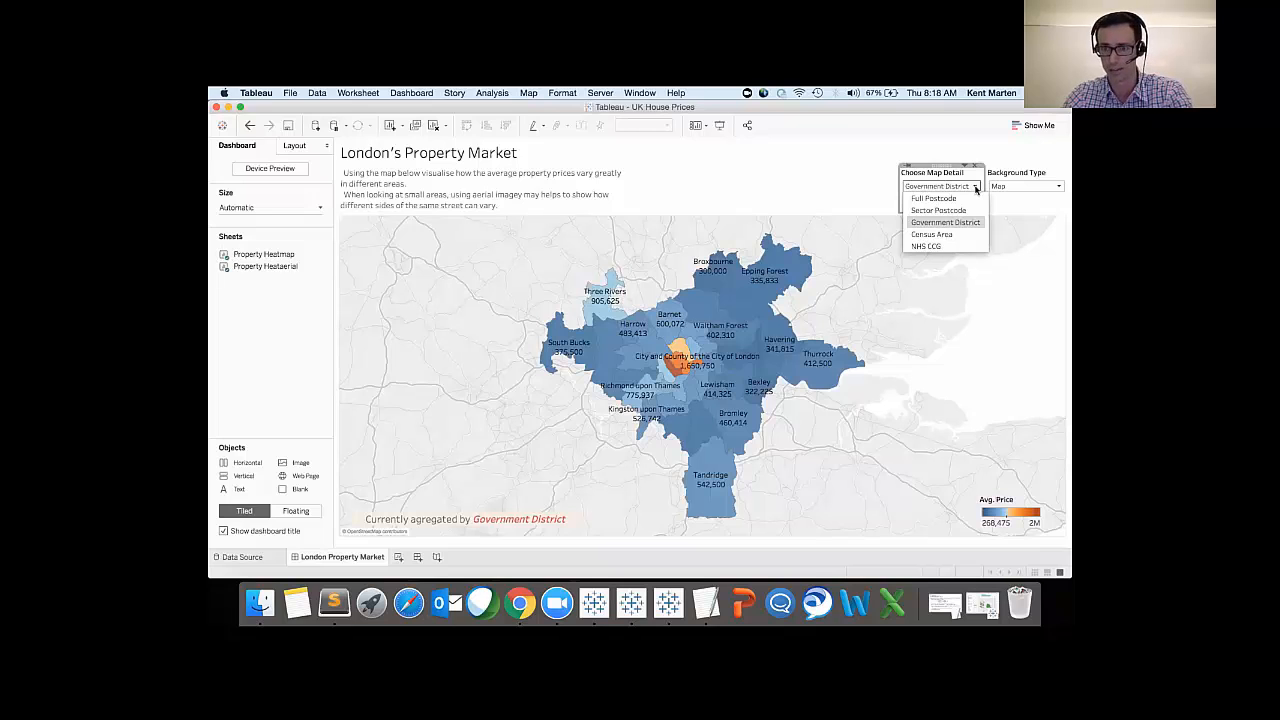
pyautogui.click(948, 235)
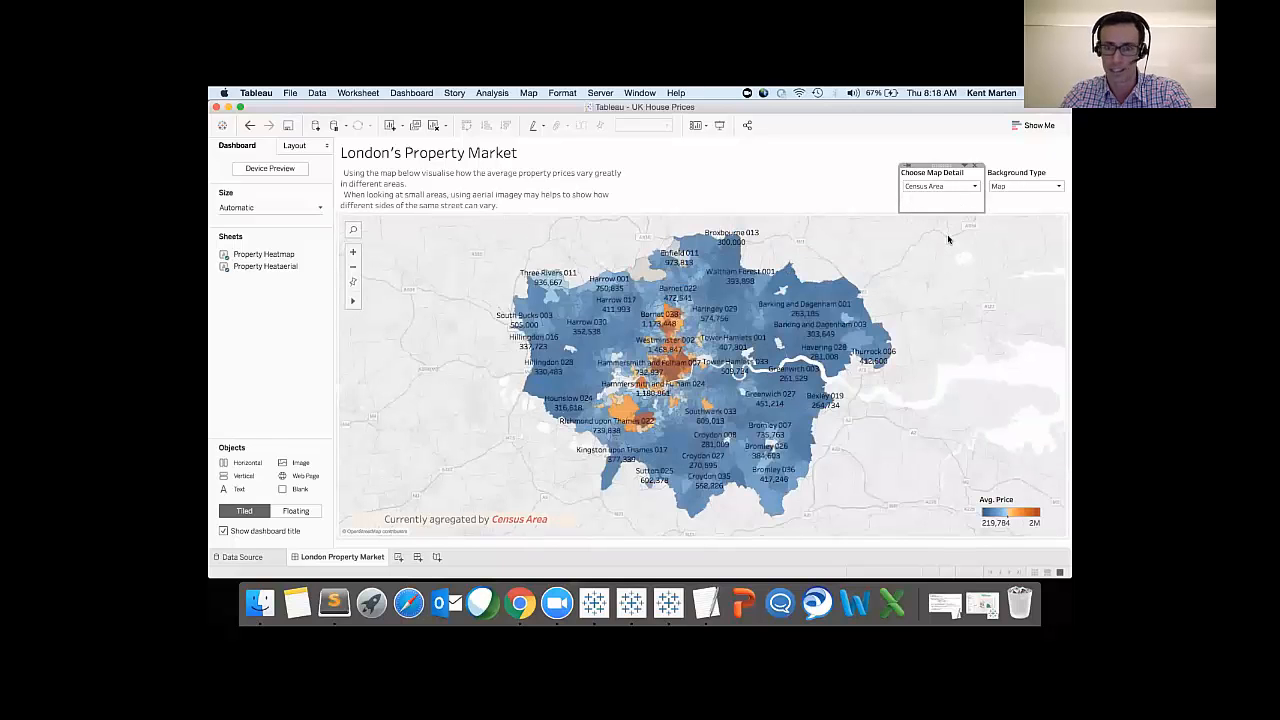
# Step: Change the London map's detail level to NHS CCG, then Sector Postcode, and finally Full Postcode
pyautogui.click(945, 186)
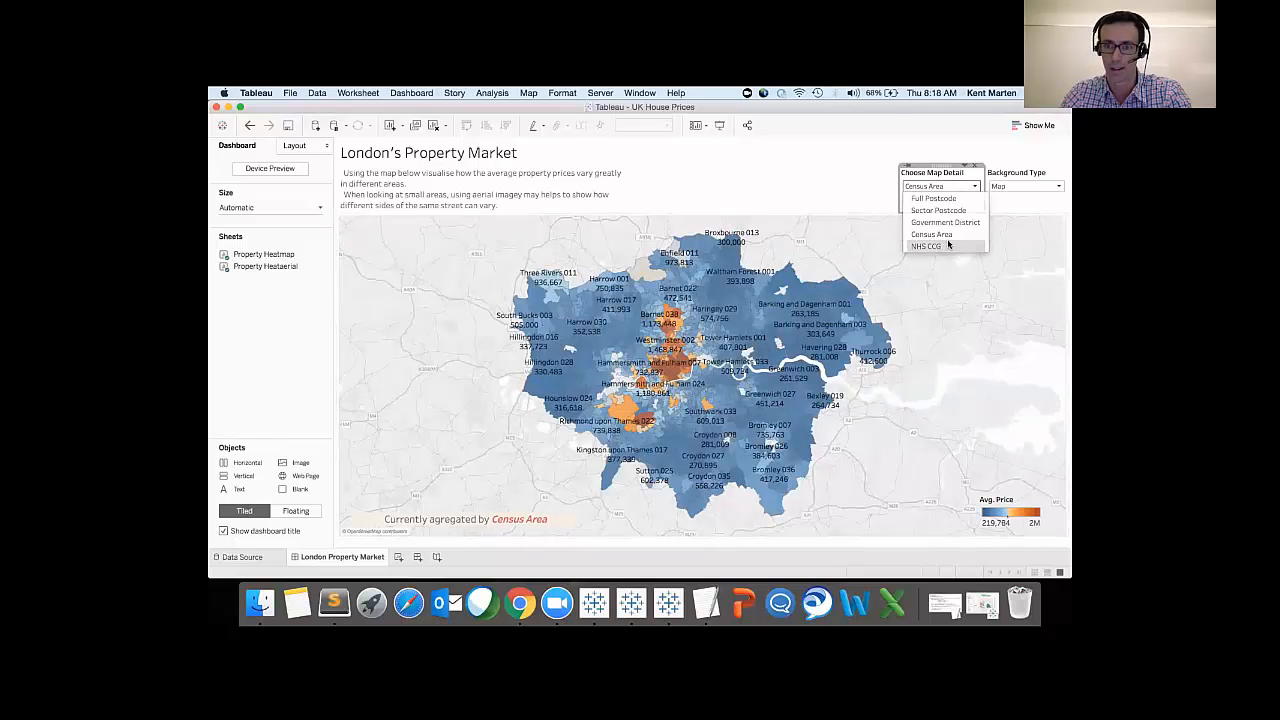
pyautogui.click(948, 245)
pyautogui.click(950, 187)
pyautogui.click(947, 210)
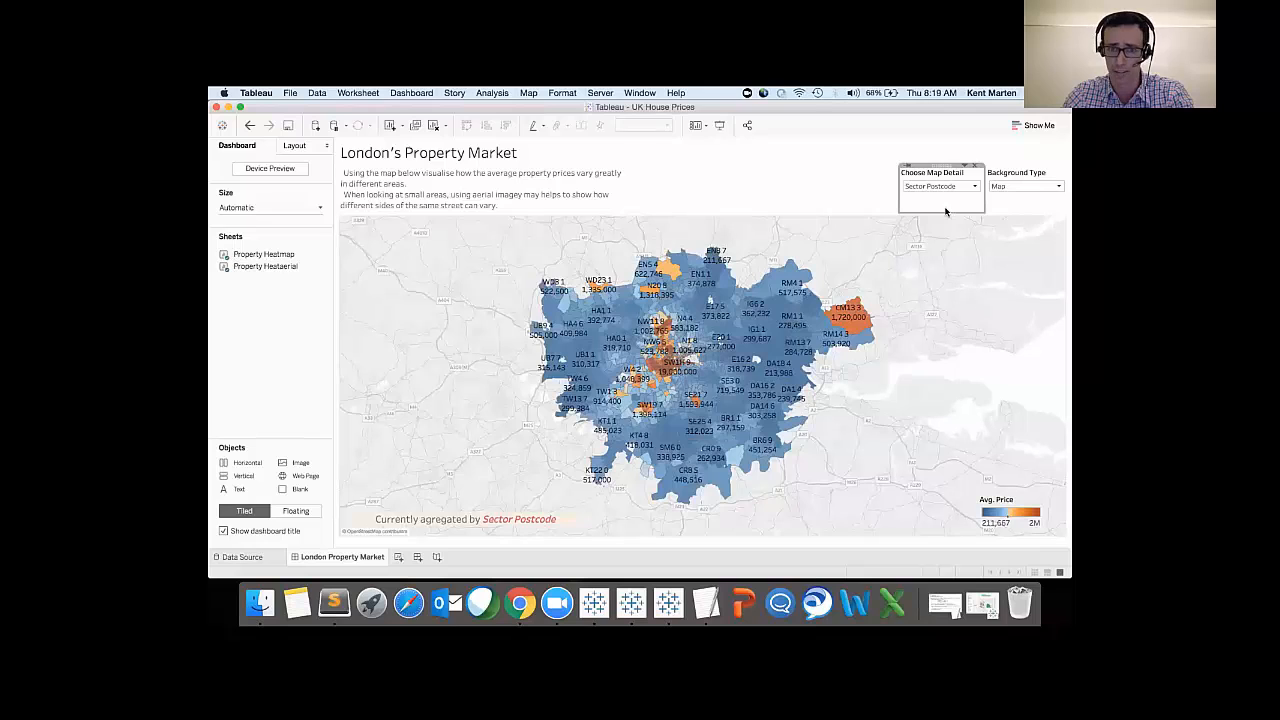
pyautogui.click(946, 197)
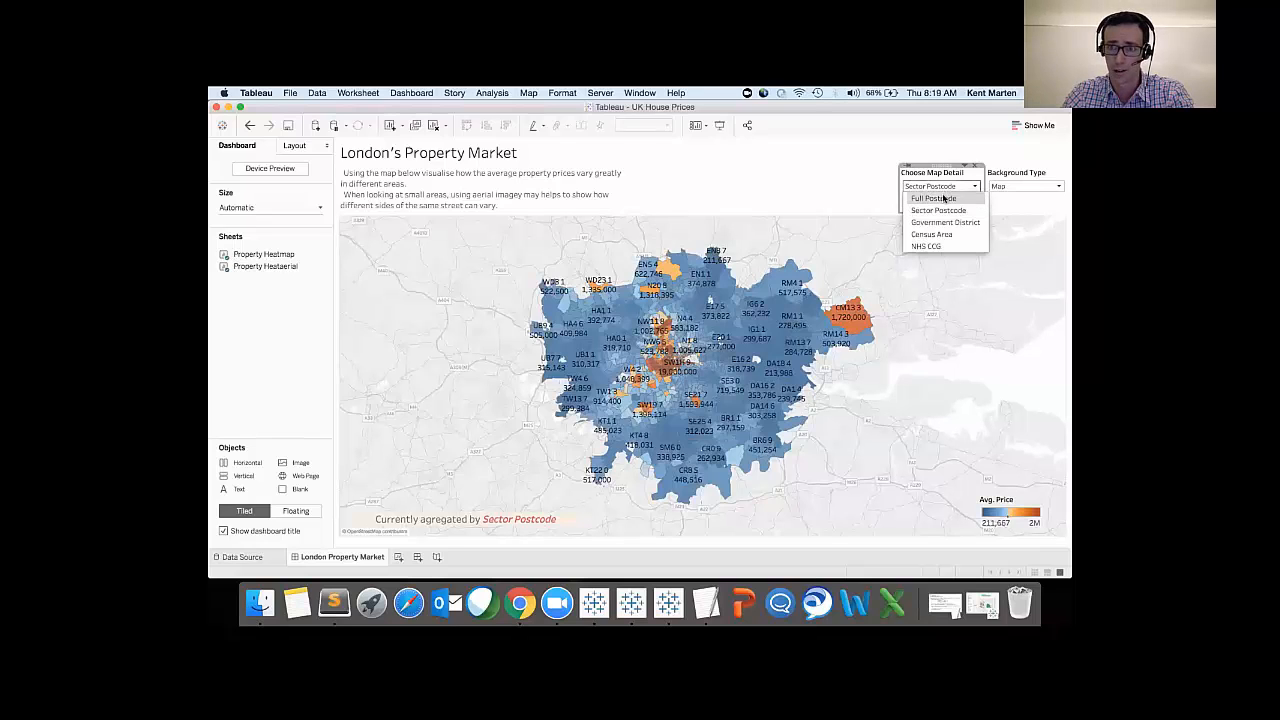
pyautogui.click(943, 200)
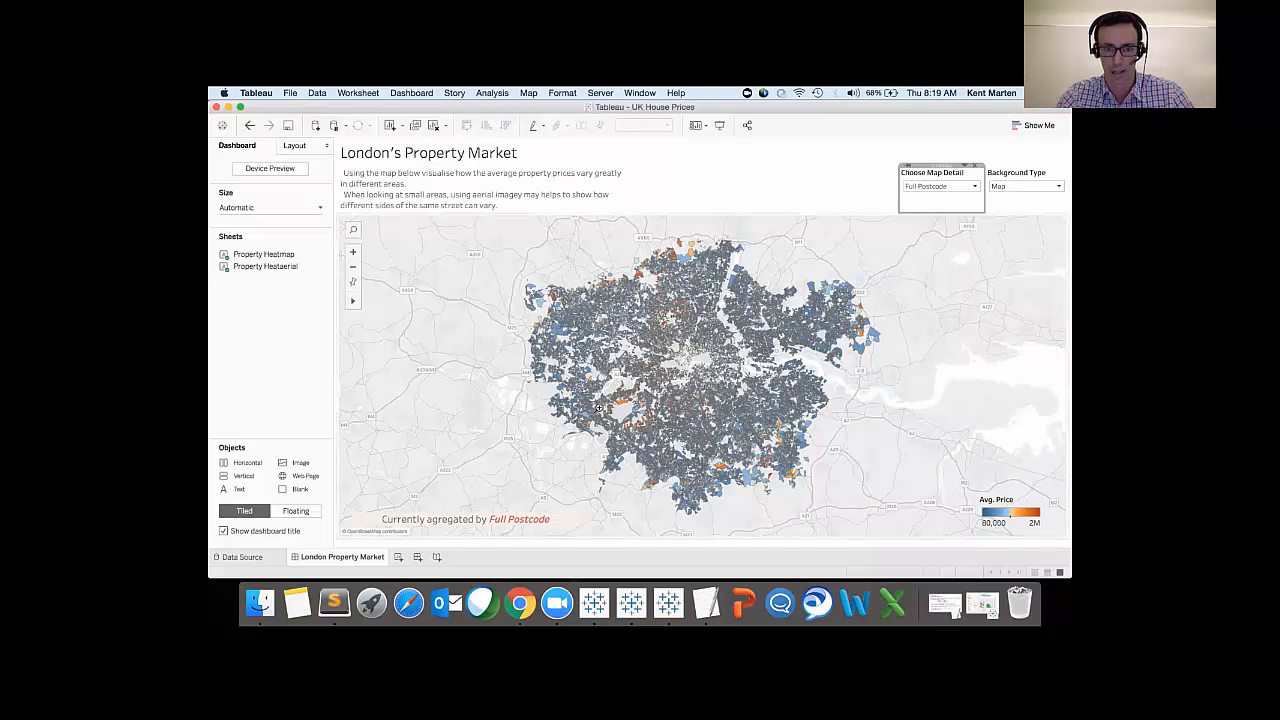
# Step: Examine average prices by full postcode in the London map's SW18 streets around Magdalen Road, and reset the map view
pyautogui.click(645, 398)
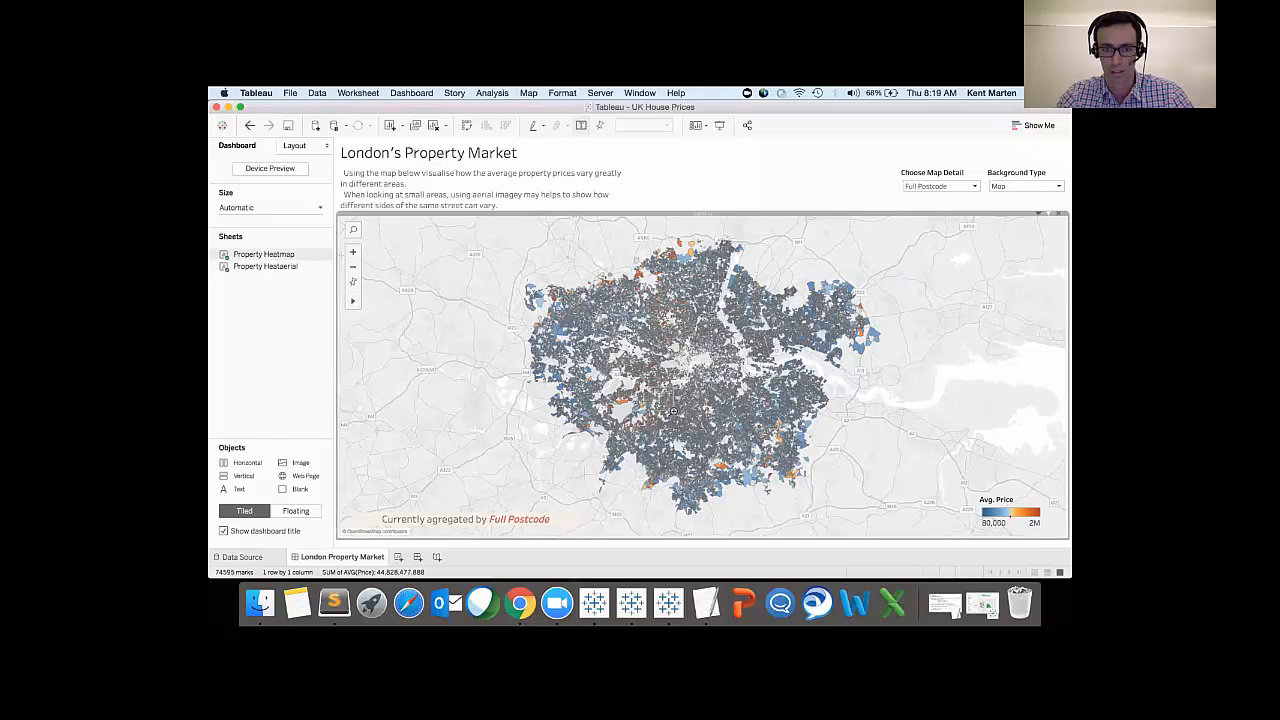
pyautogui.scroll(5, 674, 410)
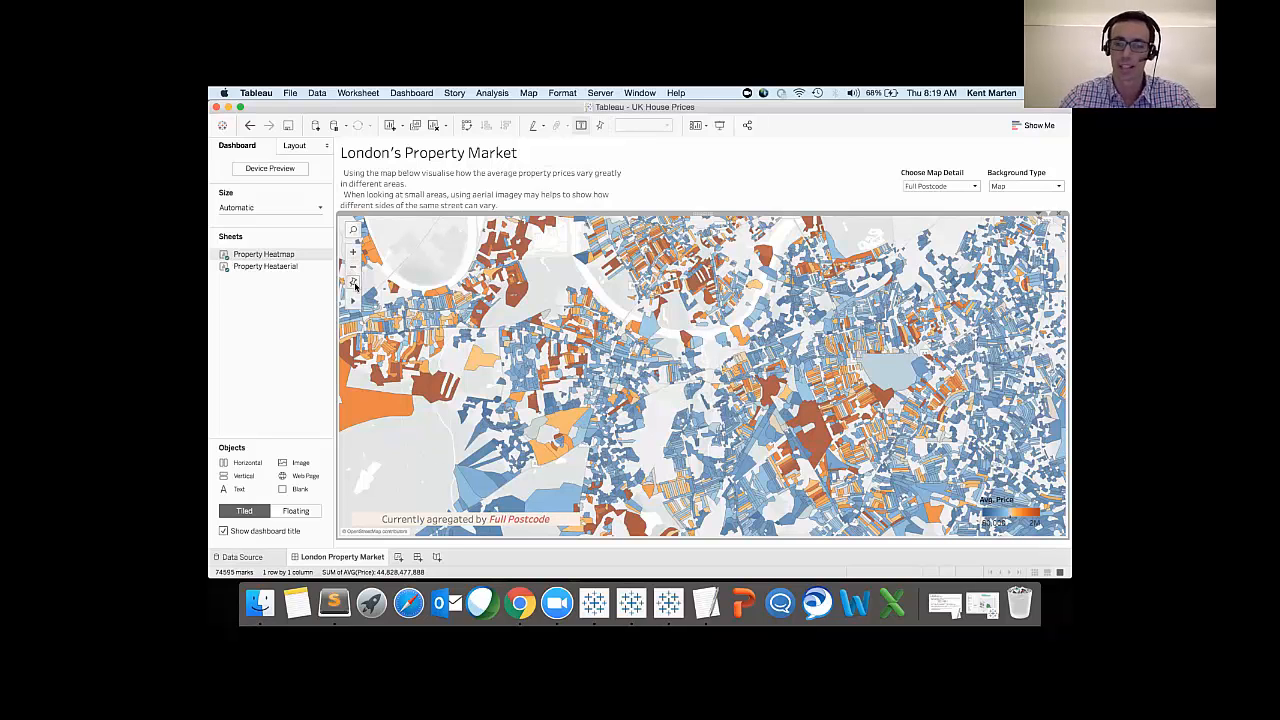
pyautogui.click(353, 284)
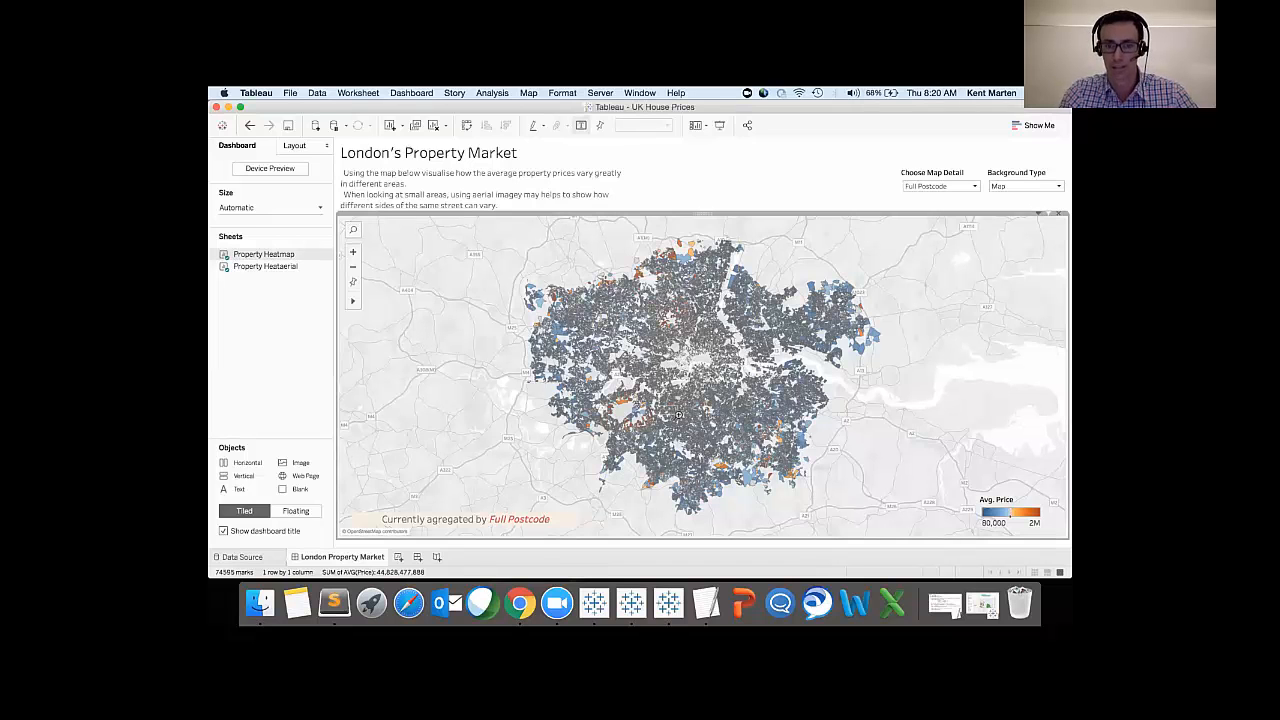
pyautogui.scroll(5, 678, 414)
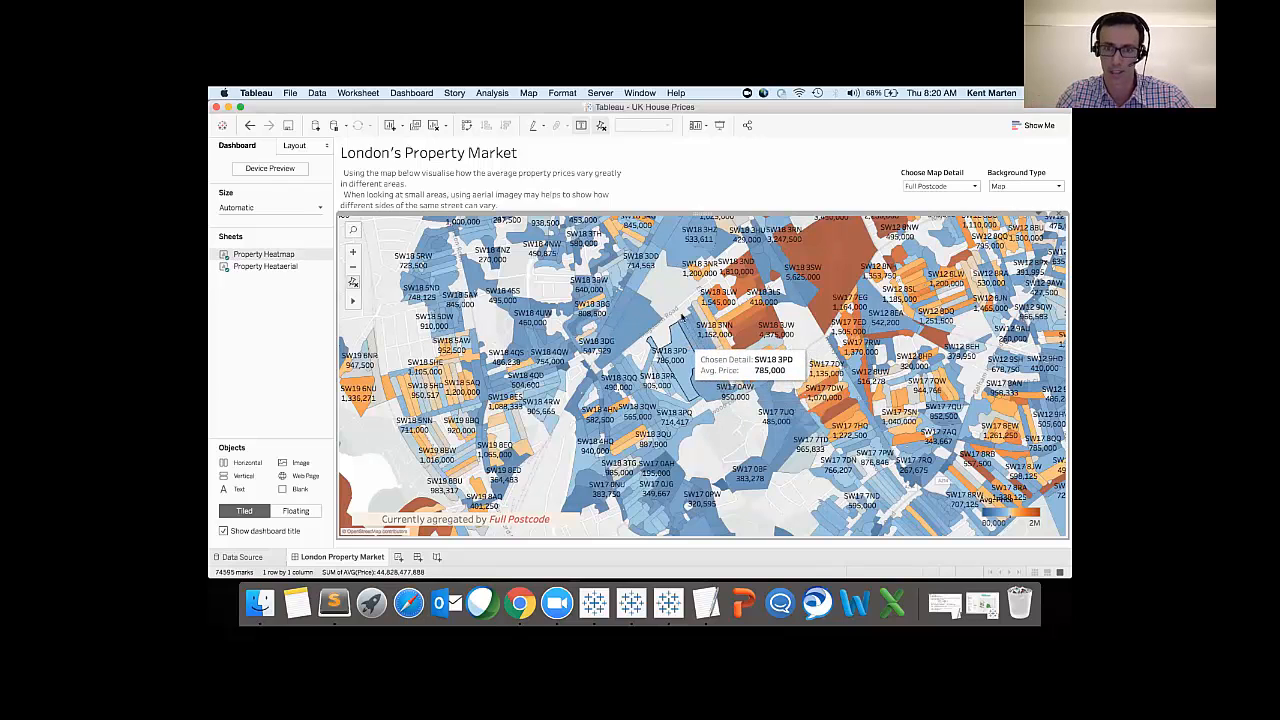
pyautogui.moveTo(671, 286); pyautogui.dragTo(794, 405)
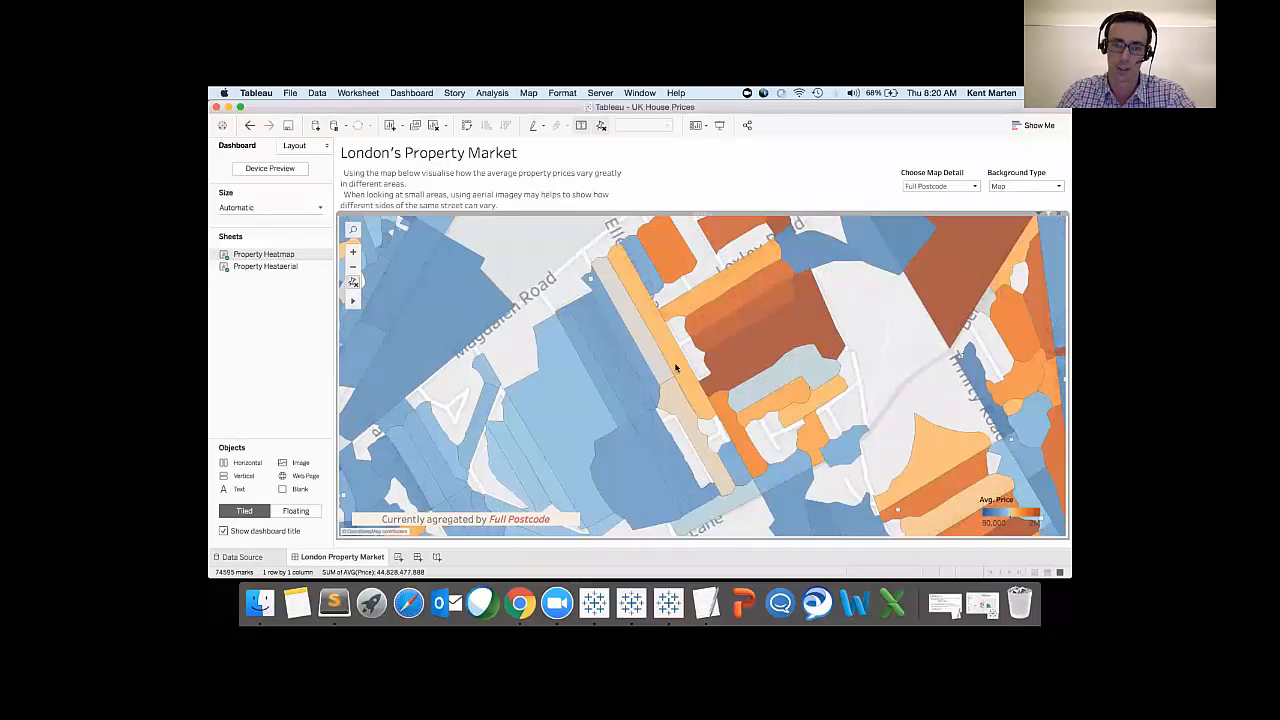
pyautogui.moveTo(745, 348)
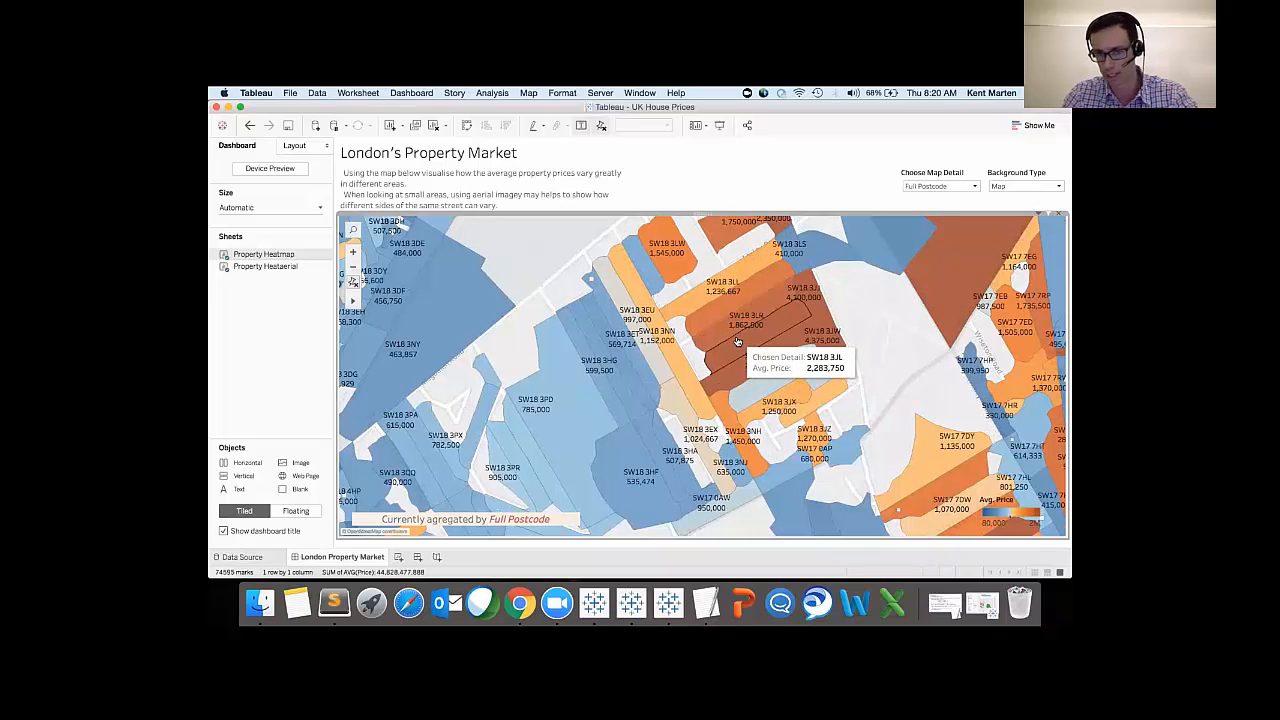
pyautogui.moveTo(618, 405)
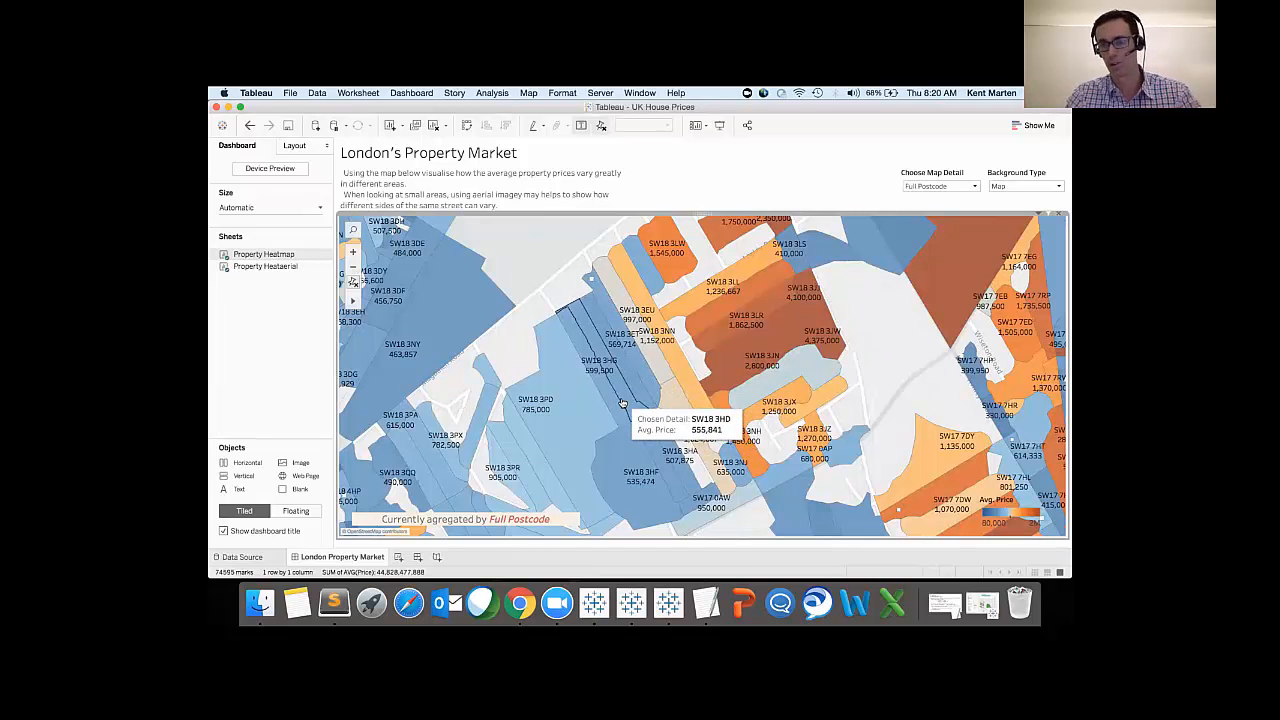
pyautogui.click(352, 285)
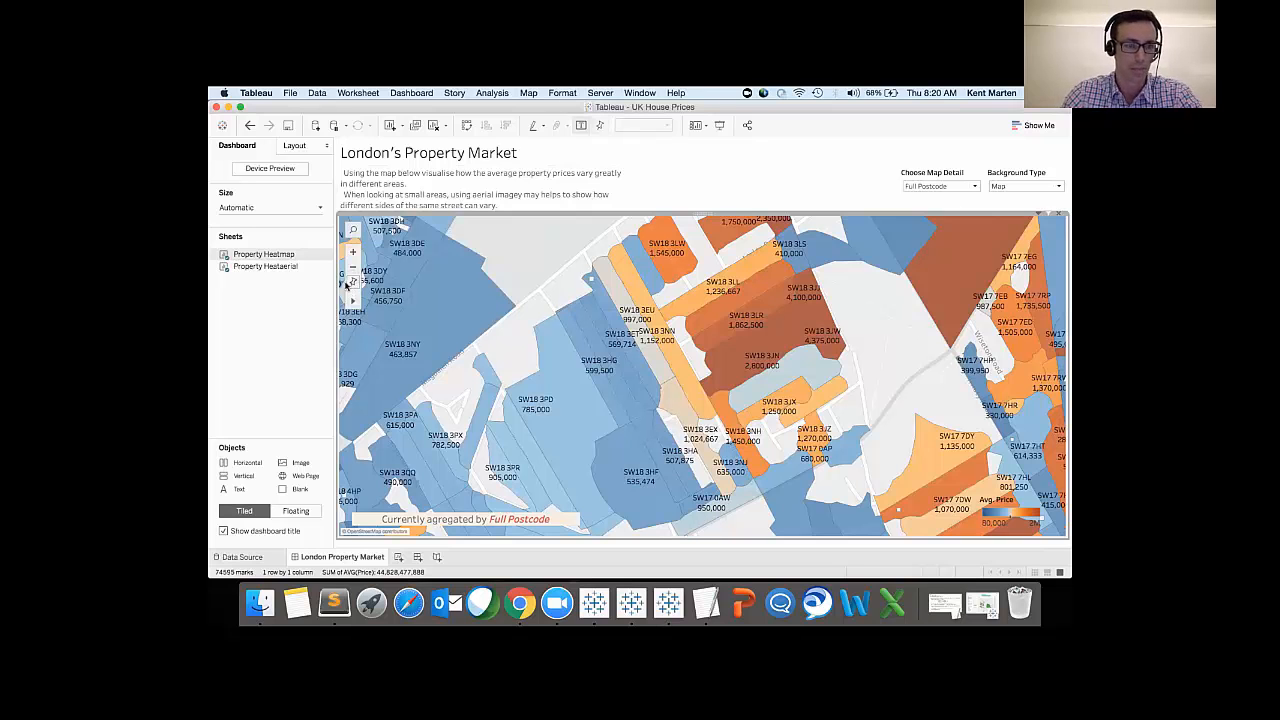
# Step: Go to the Property Heatmap sheet and review the available Choose Map Detail options without changing the selection
pyautogui.moveTo(327, 256)
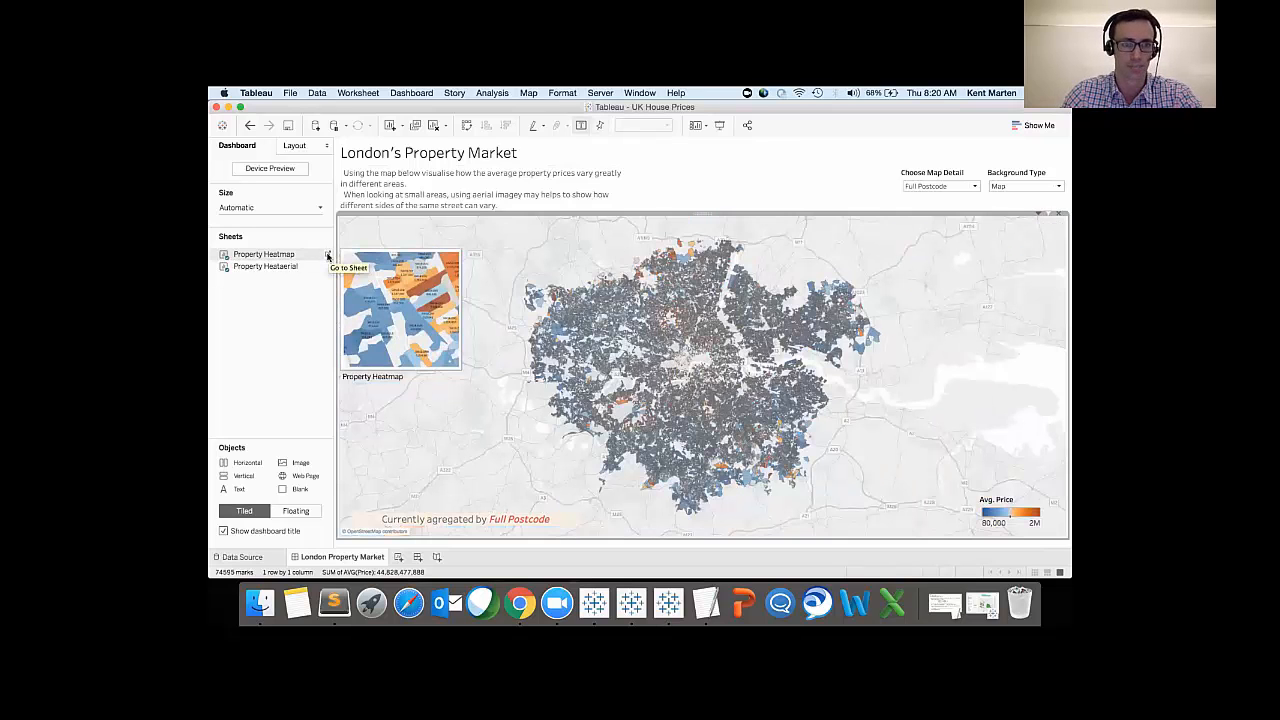
pyautogui.click(327, 256)
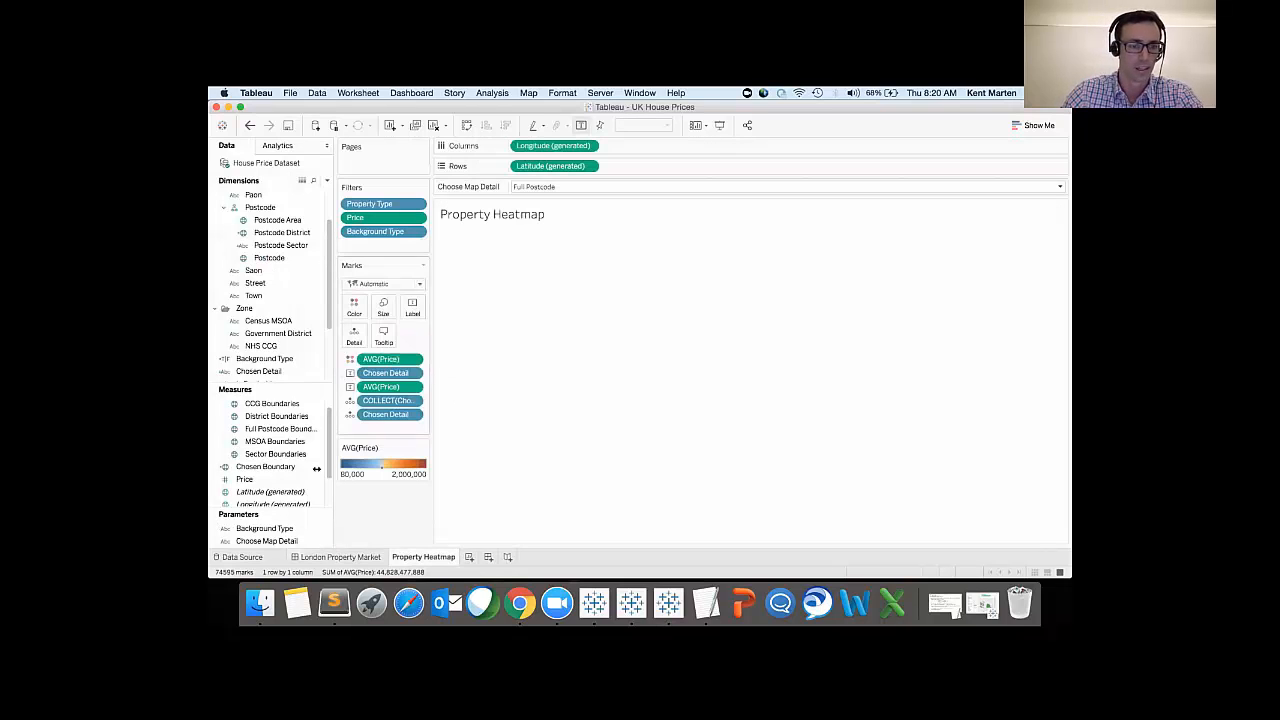
pyautogui.click(572, 187)
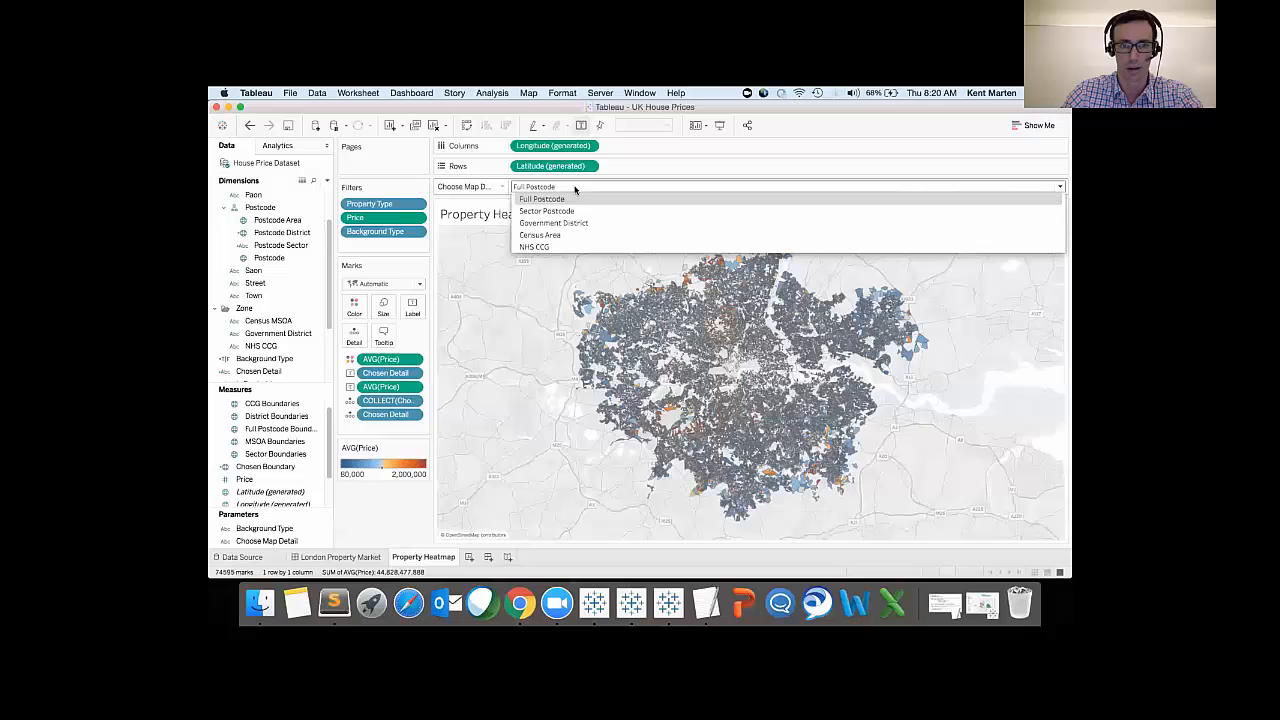
pyautogui.click(560, 189)
# Step: Open the Choose Map Detail parameter for editing, review its list of values, and close it without changes
pyautogui.click(274, 541)
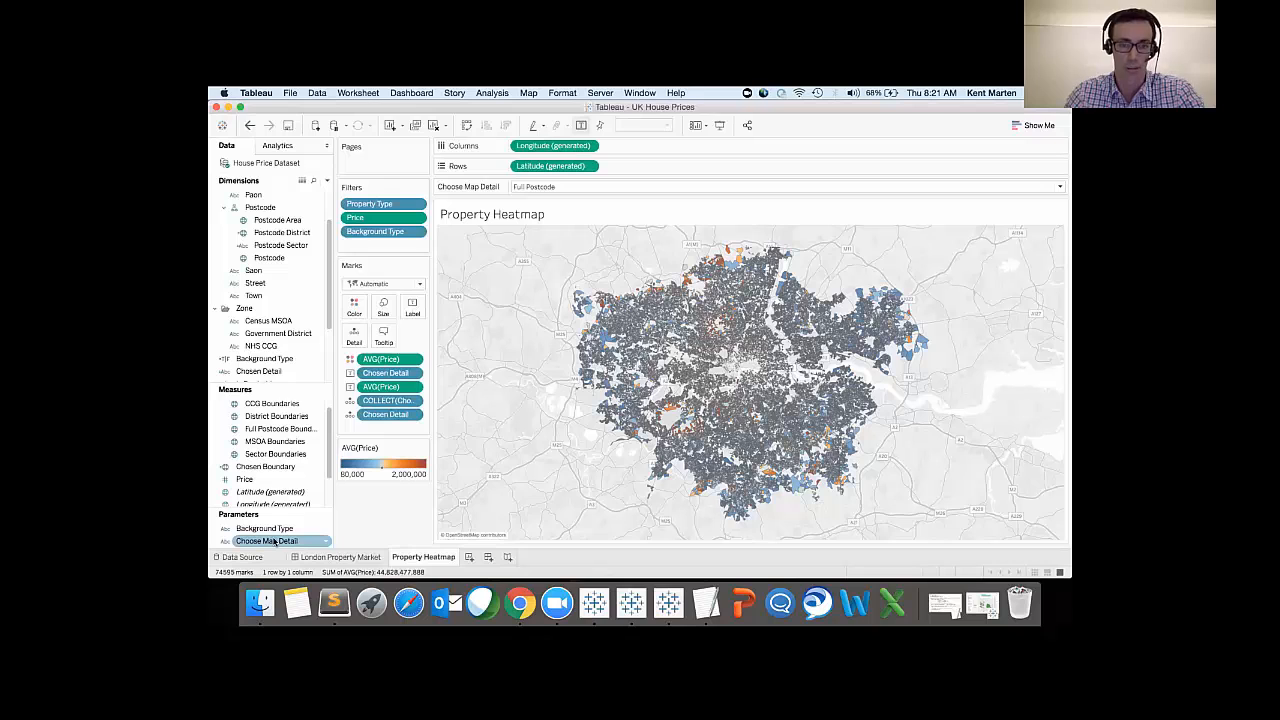
pyautogui.click(325, 541)
pyautogui.click(370, 400)
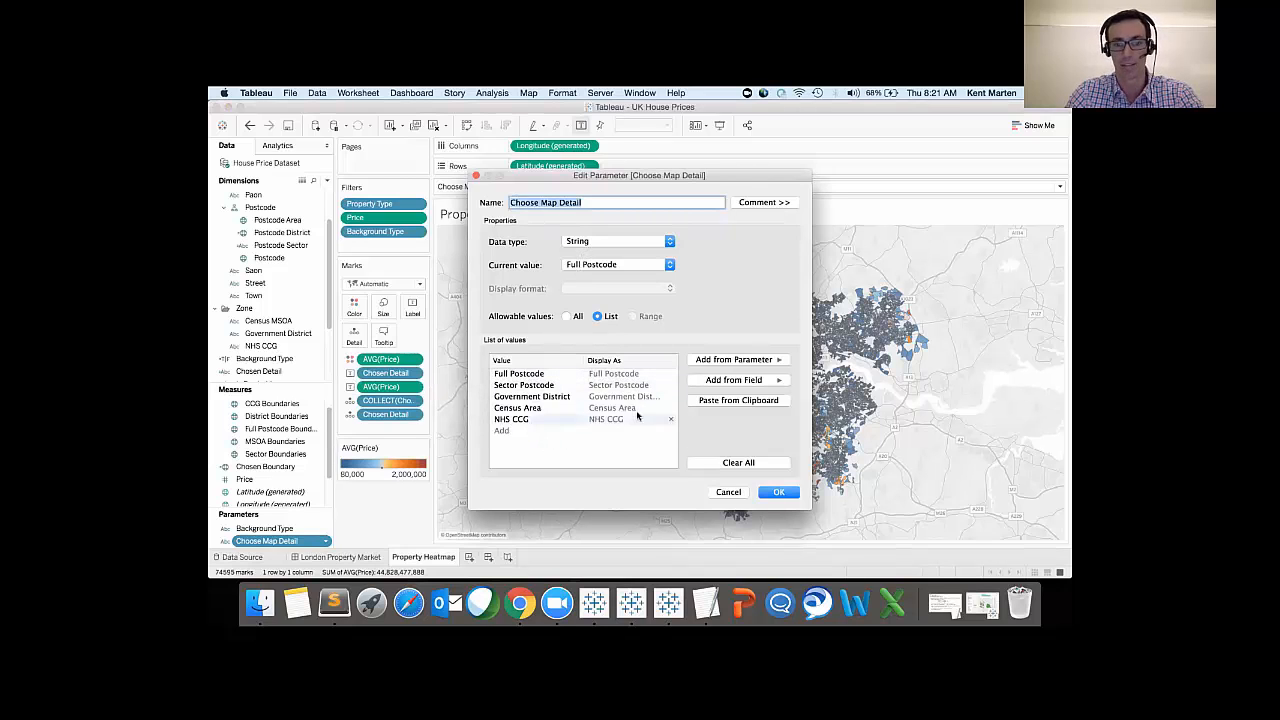
pyautogui.click(729, 492)
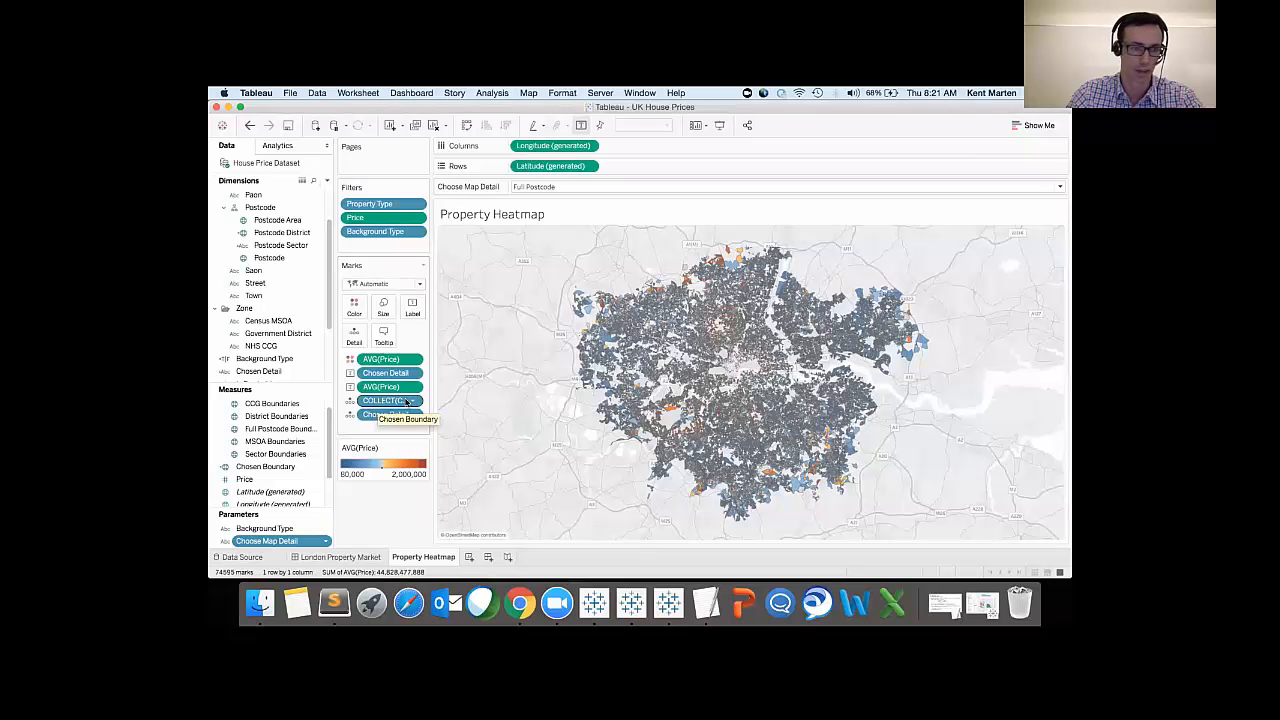
# Step: Review the Chosen Boundary calculation's CASE formula against the map detail options and the Full Postcode Boundaries field, and close it unchanged
pyautogui.click(316, 467)
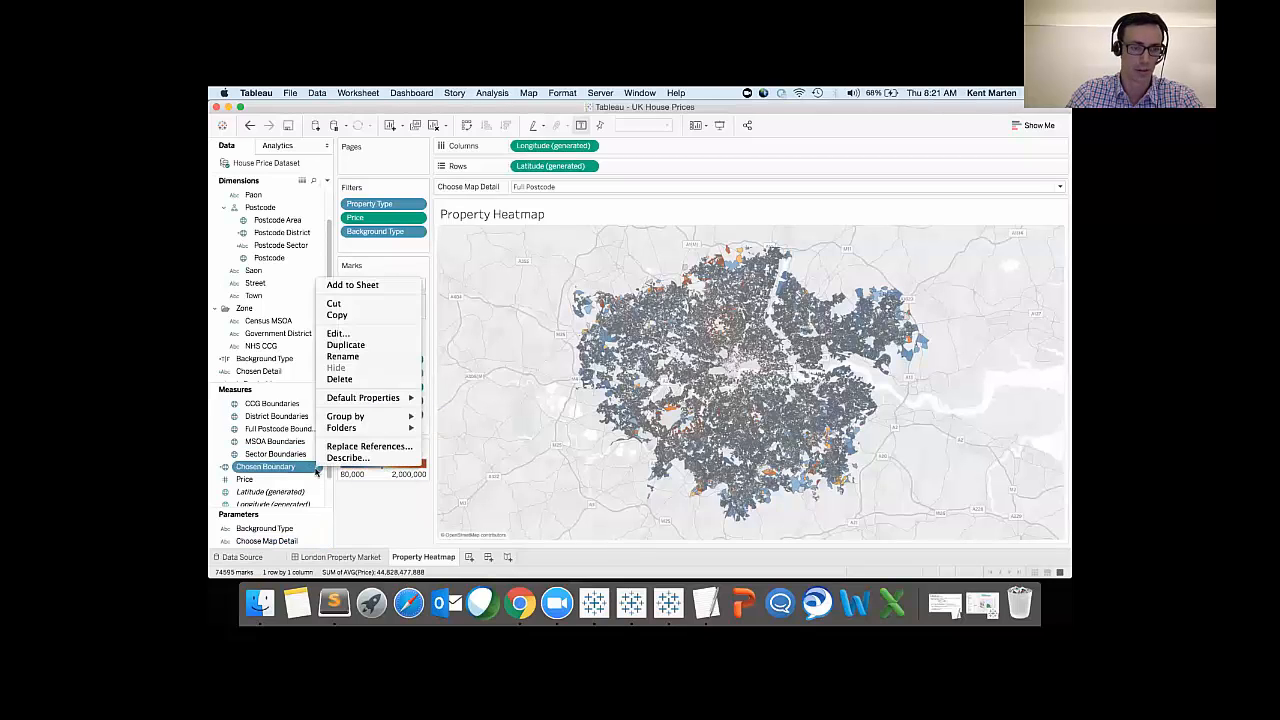
pyautogui.click(362, 336)
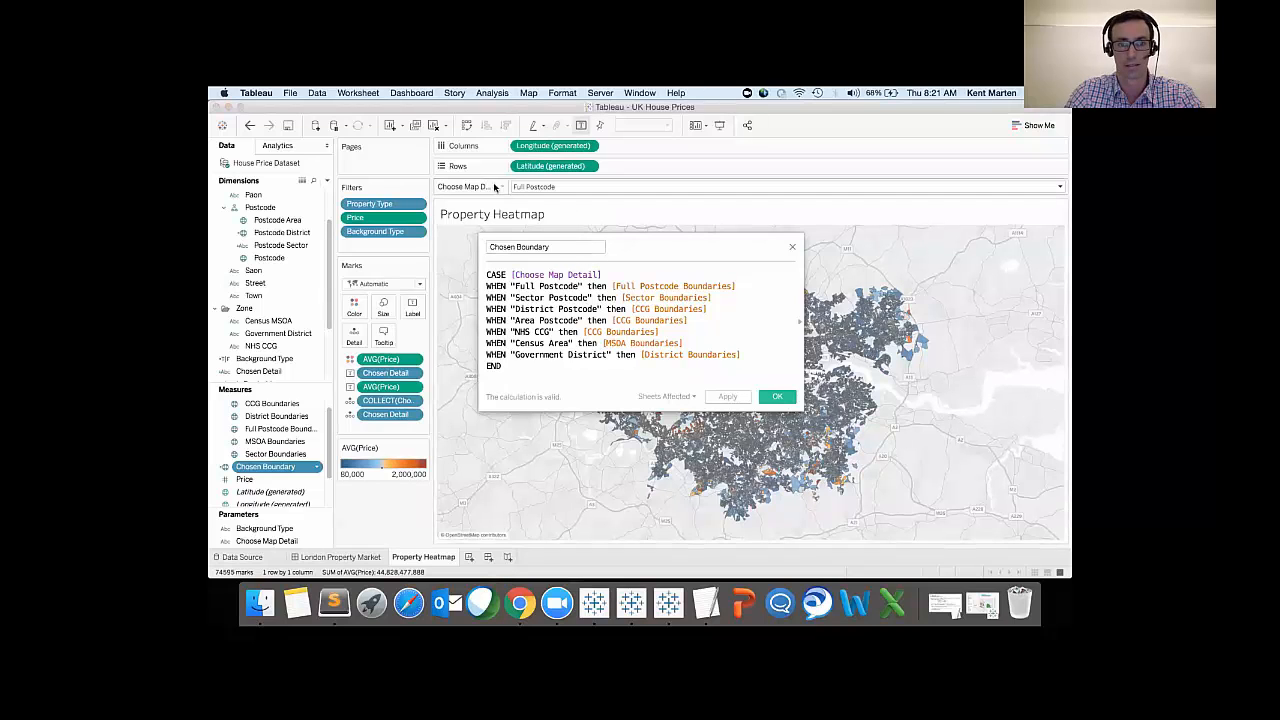
pyautogui.click(570, 187)
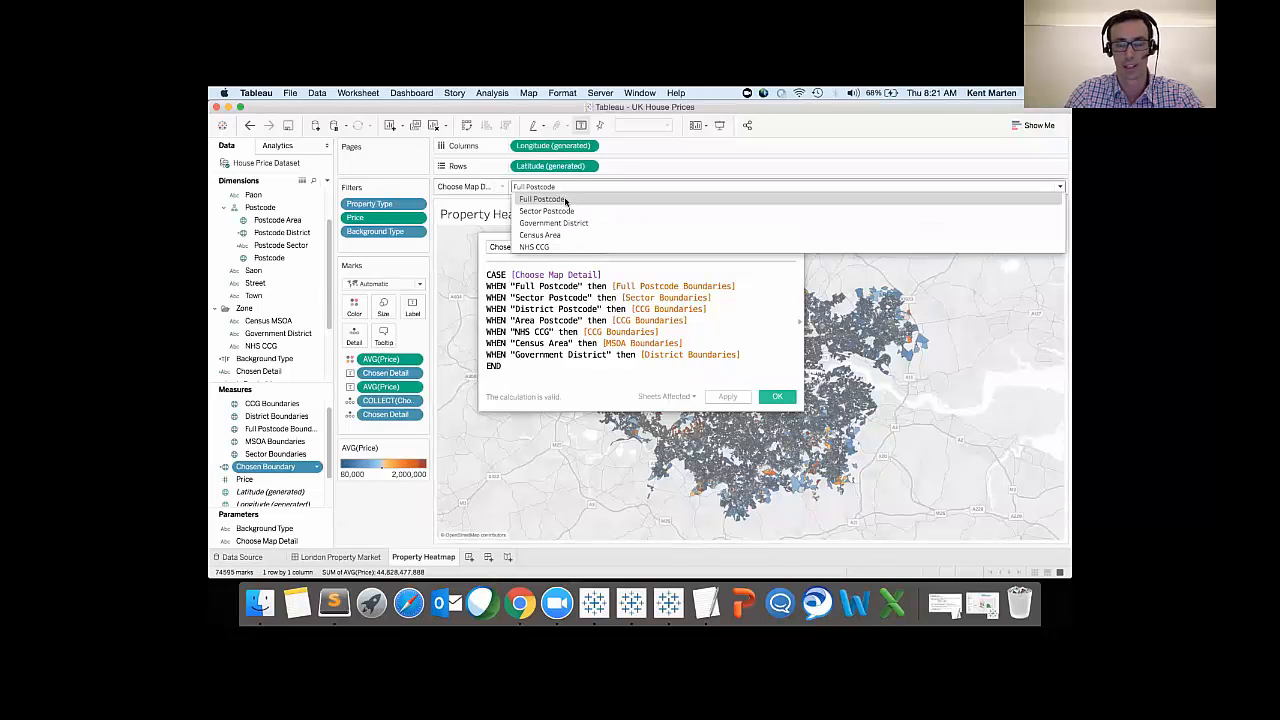
pyautogui.click(573, 190)
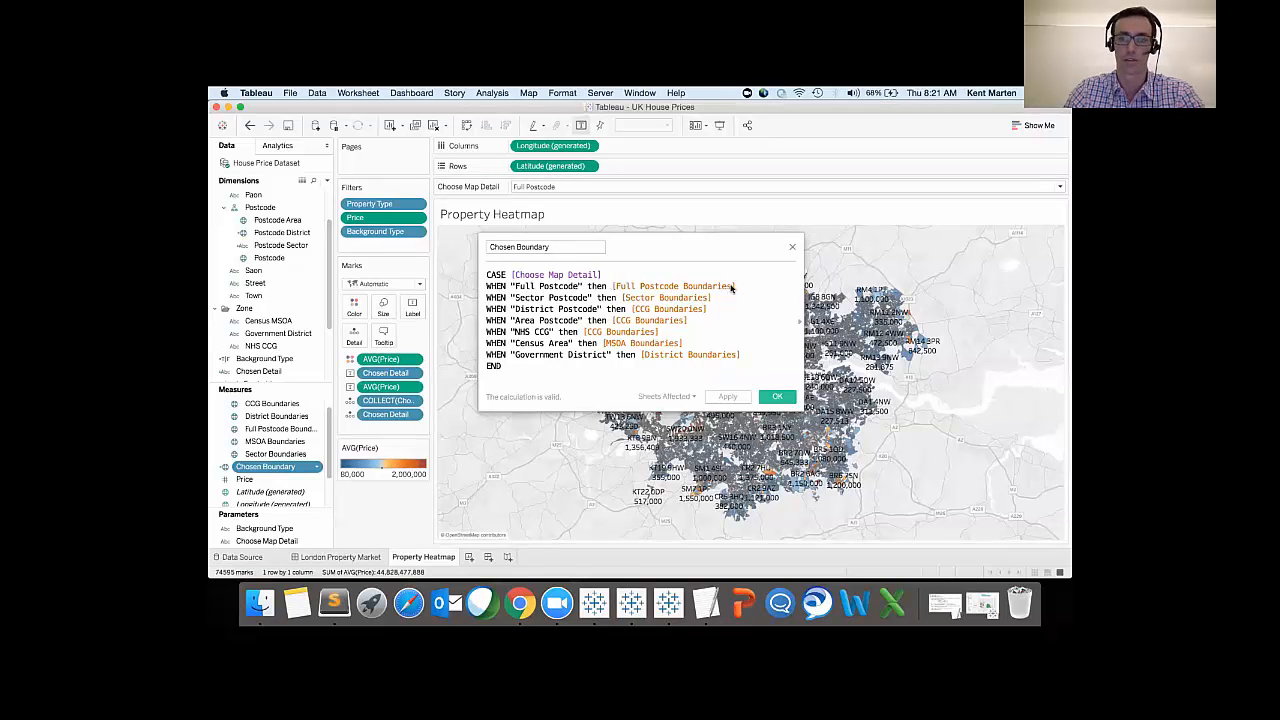
pyautogui.click(278, 430)
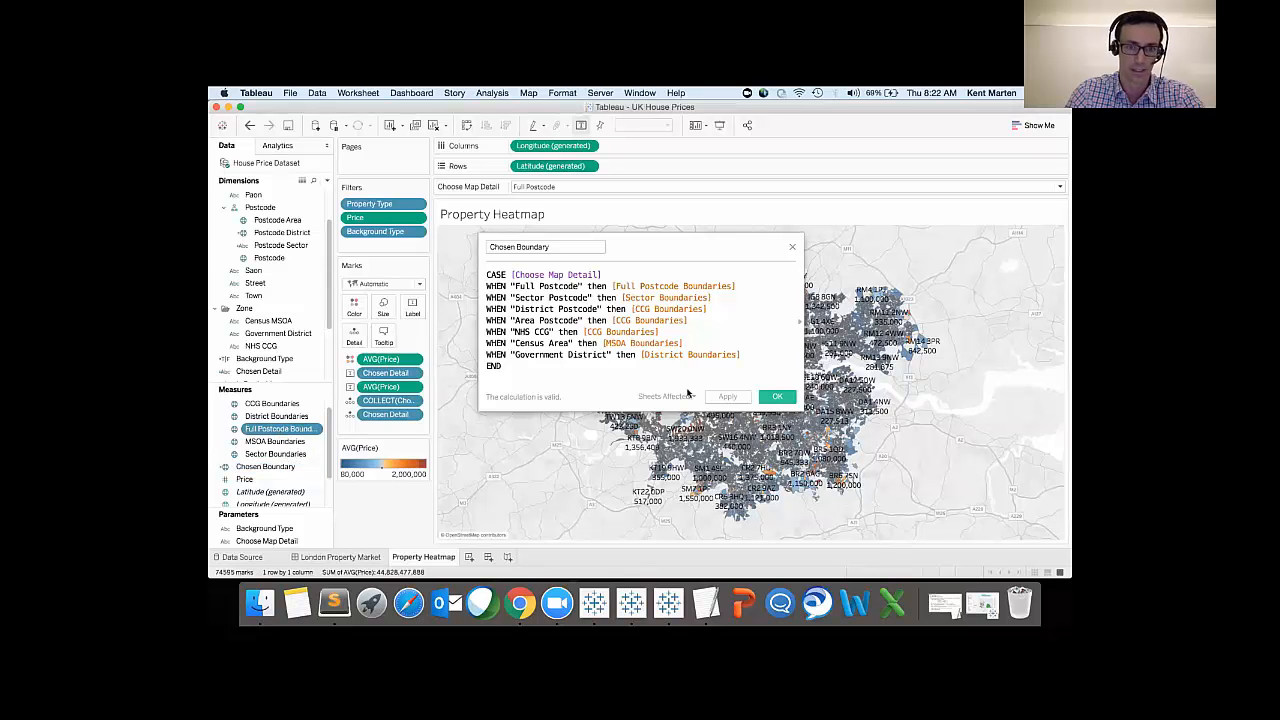
pyautogui.click(793, 248)
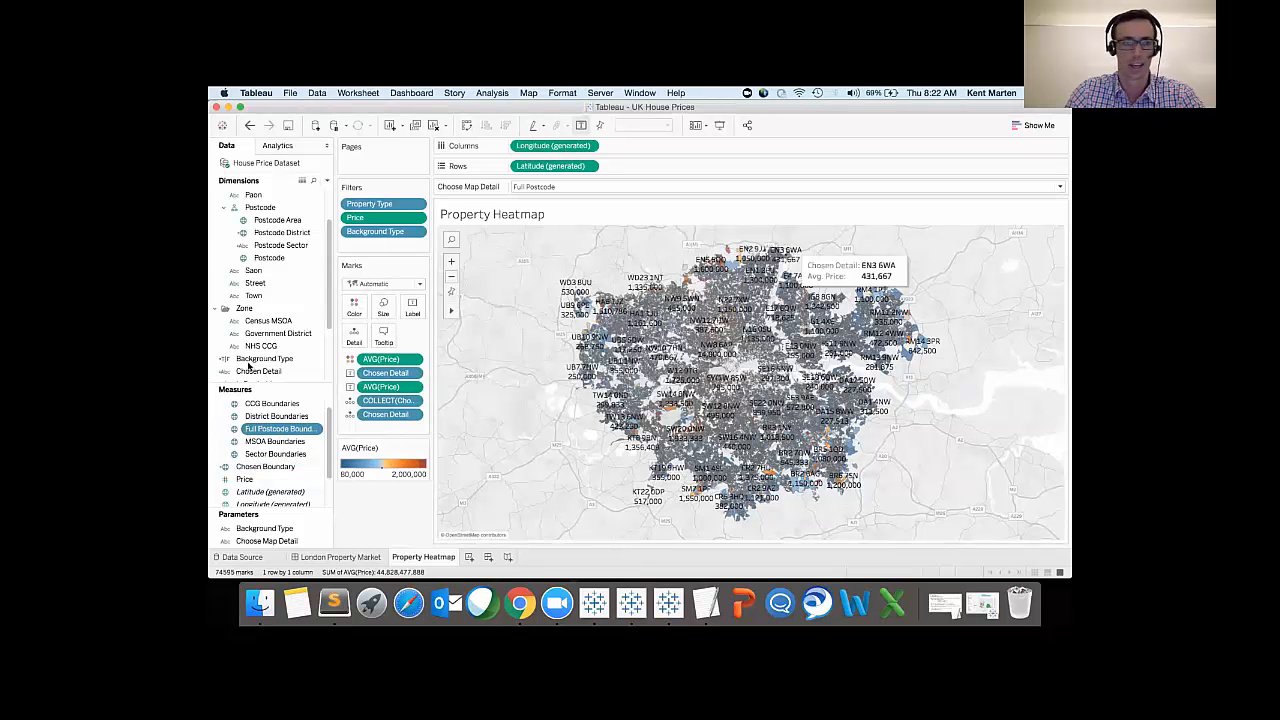
# Step: Open the Chosen Detail calculation, review how its CASE formula maps each detail option to a field, and close it unchanged
pyautogui.rightClick(315, 371)
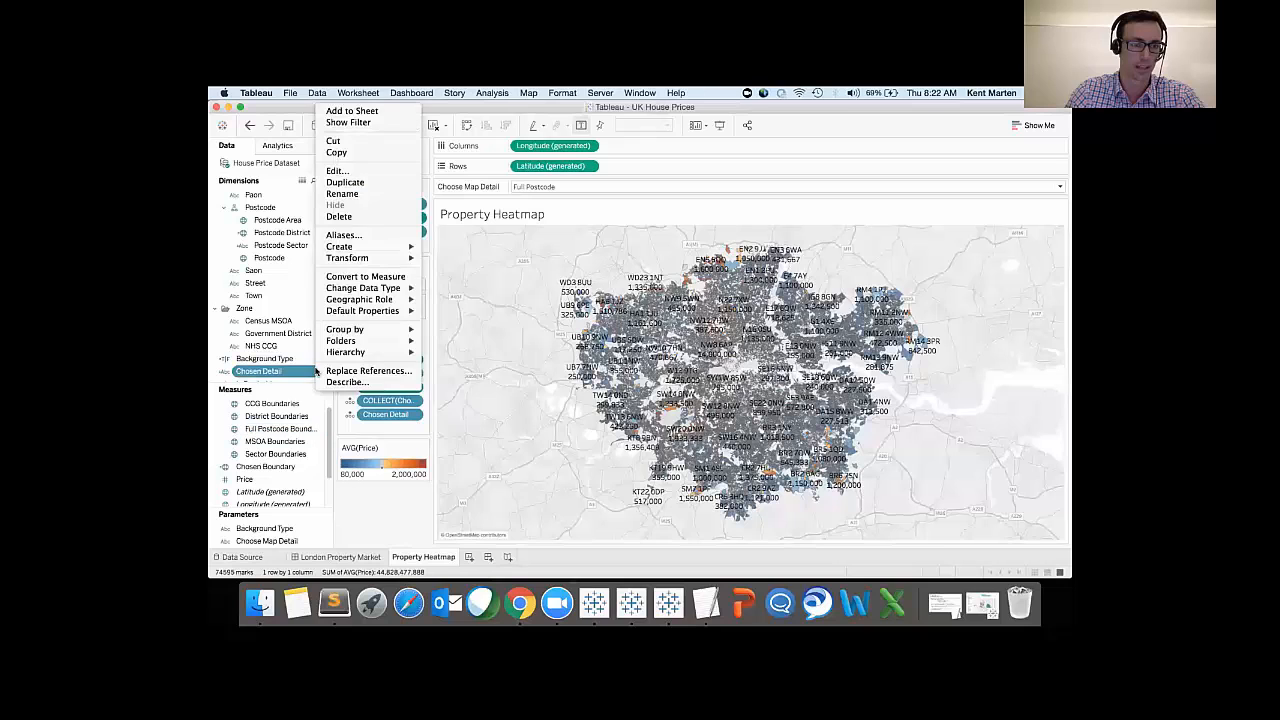
pyautogui.click(364, 173)
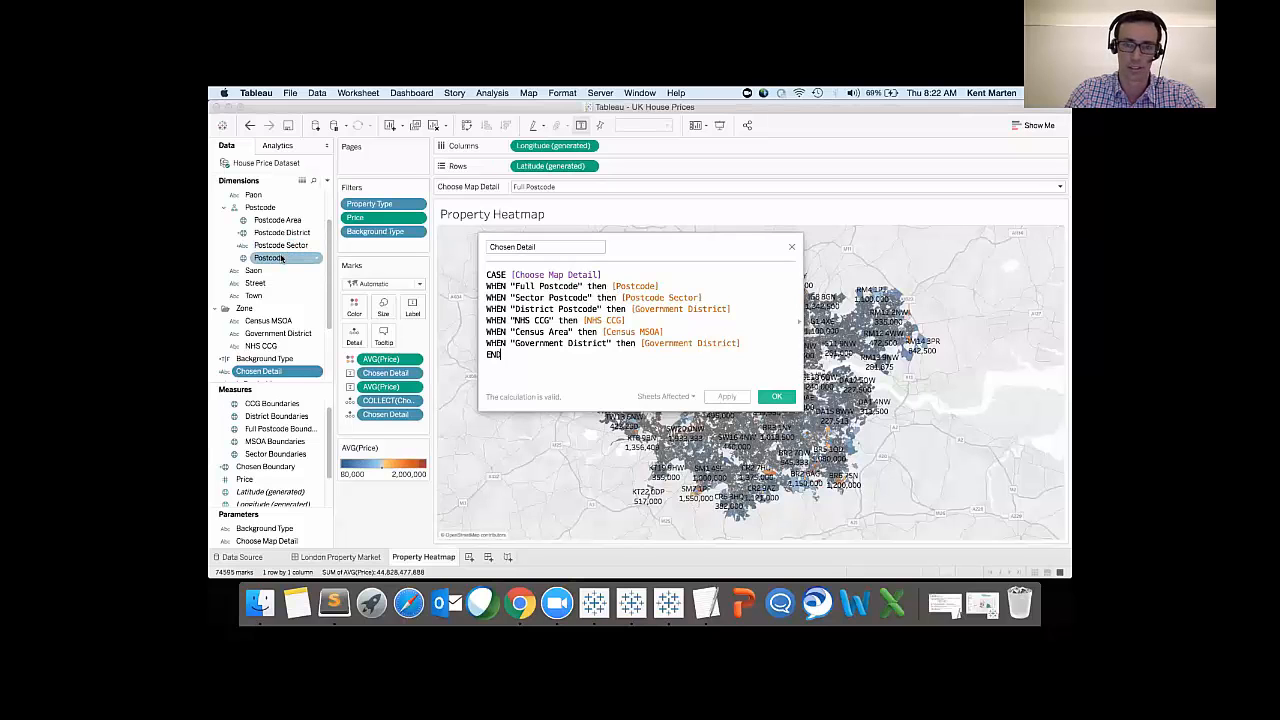
pyautogui.click(792, 248)
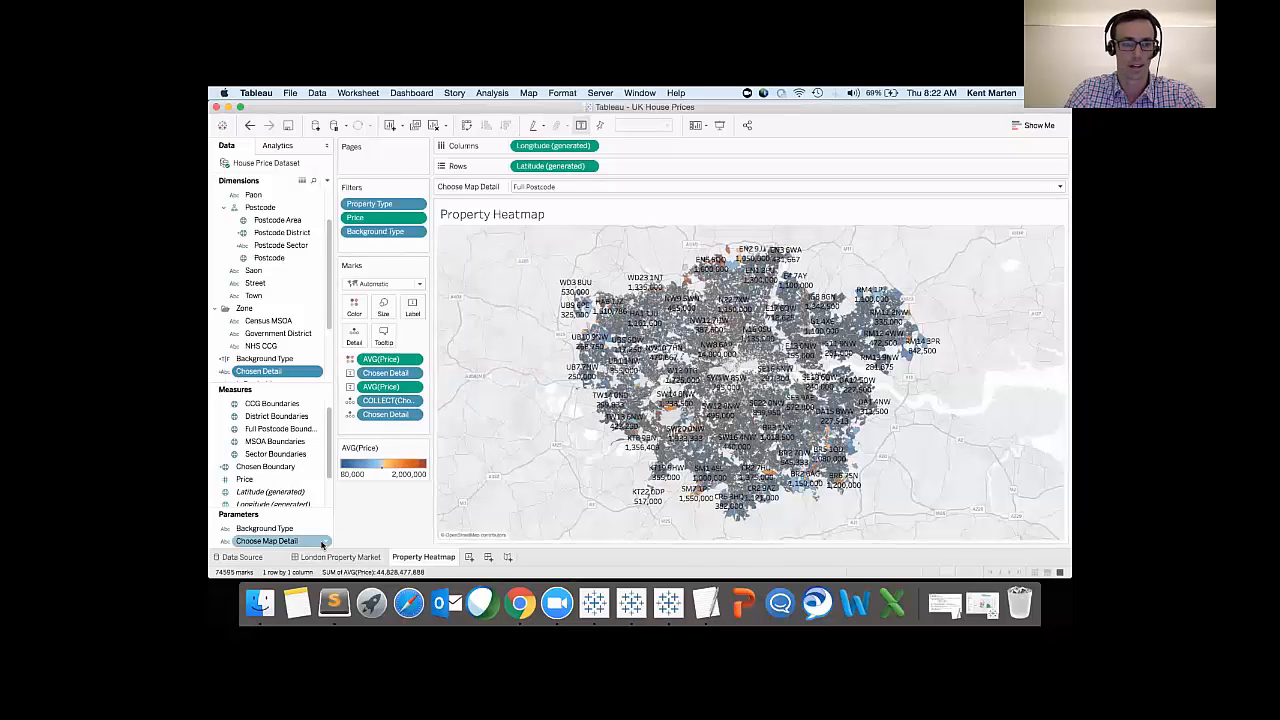
# Step: Go to the data source and inspect the join clause between Transaction Areas.csv and OS Districts.tab, leaving it unchanged
pyautogui.moveTo(357, 558)
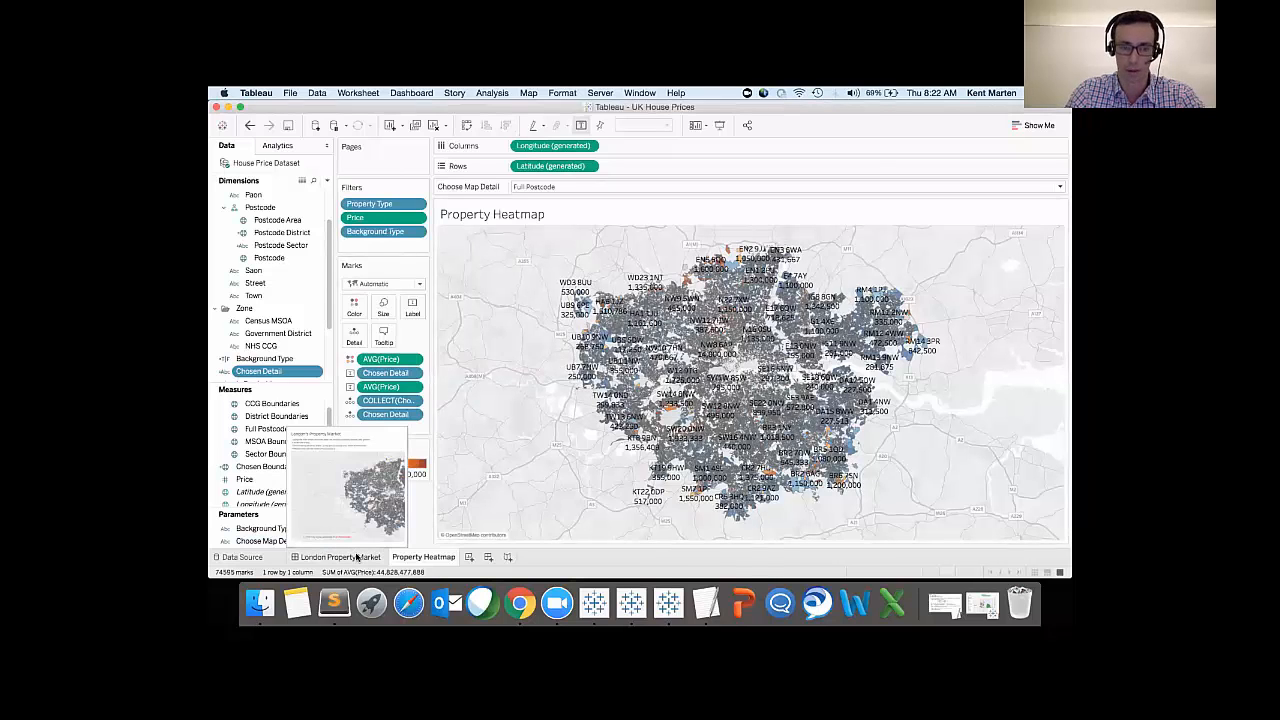
pyautogui.click(265, 562)
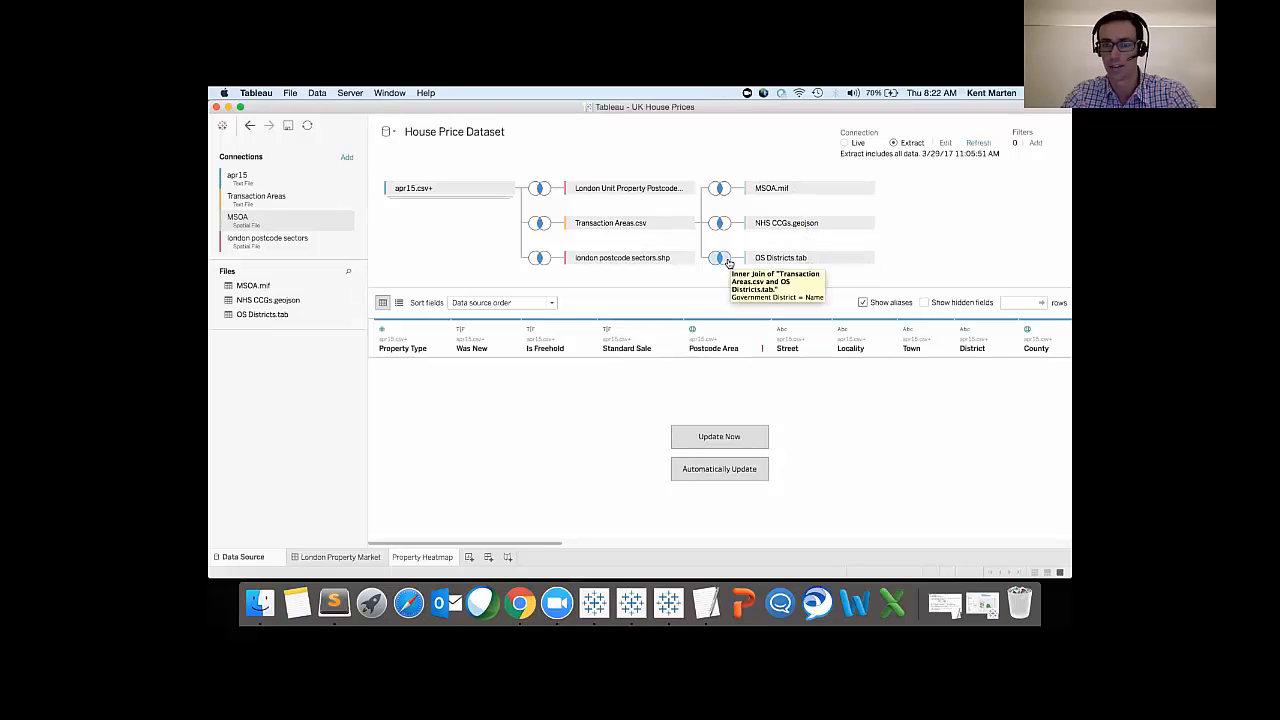
pyautogui.click(727, 261)
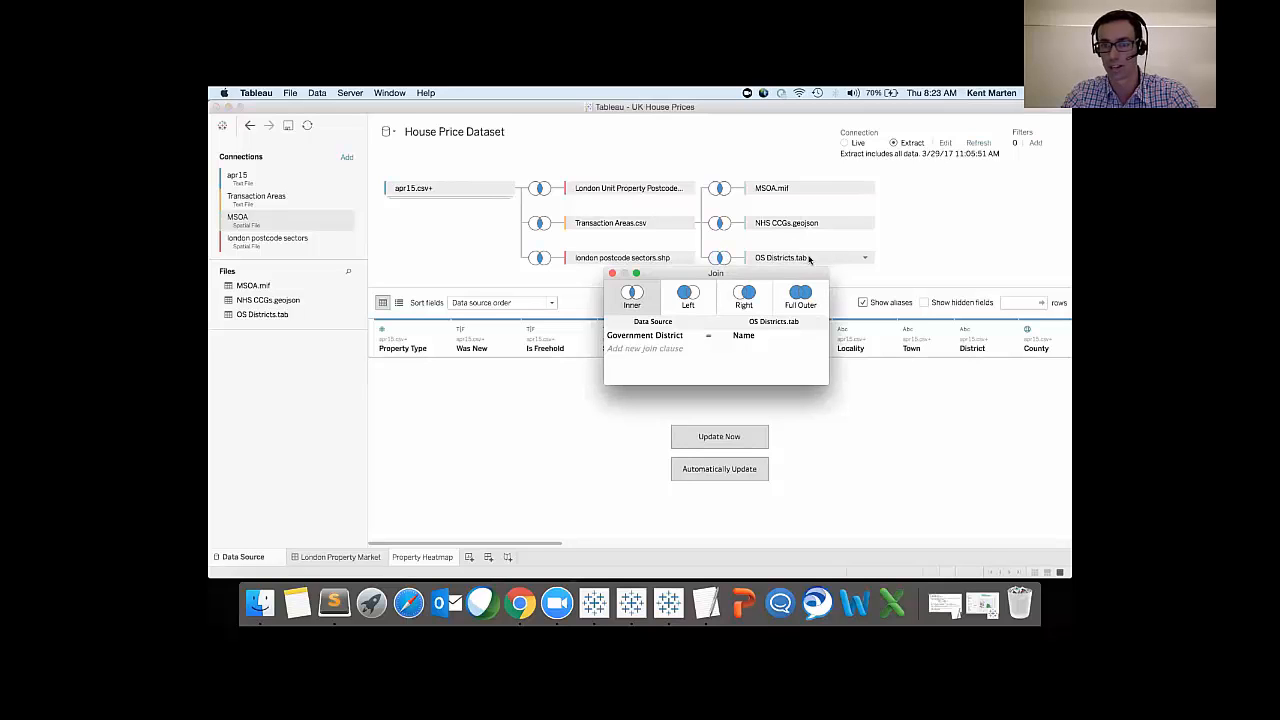
pyautogui.click(612, 273)
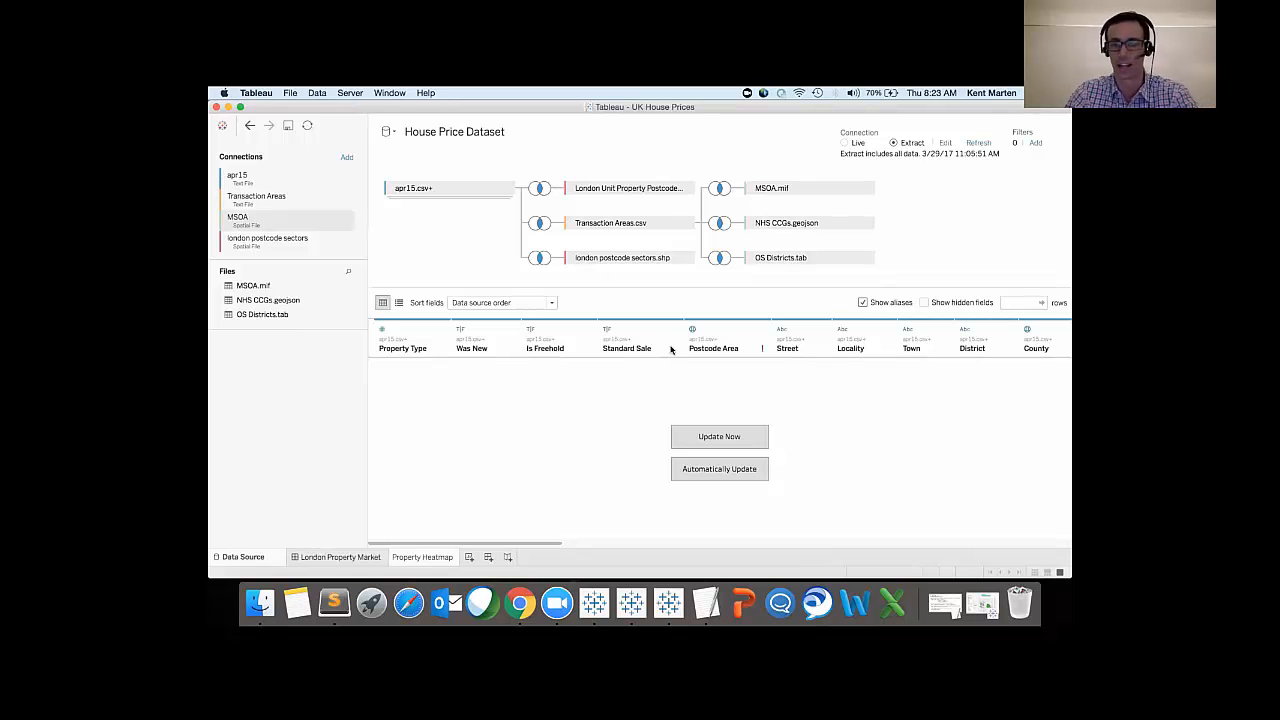
# Step: Return to the London Property Market dashboard and set Choose Map Detail to Government District
pyautogui.click(331, 559)
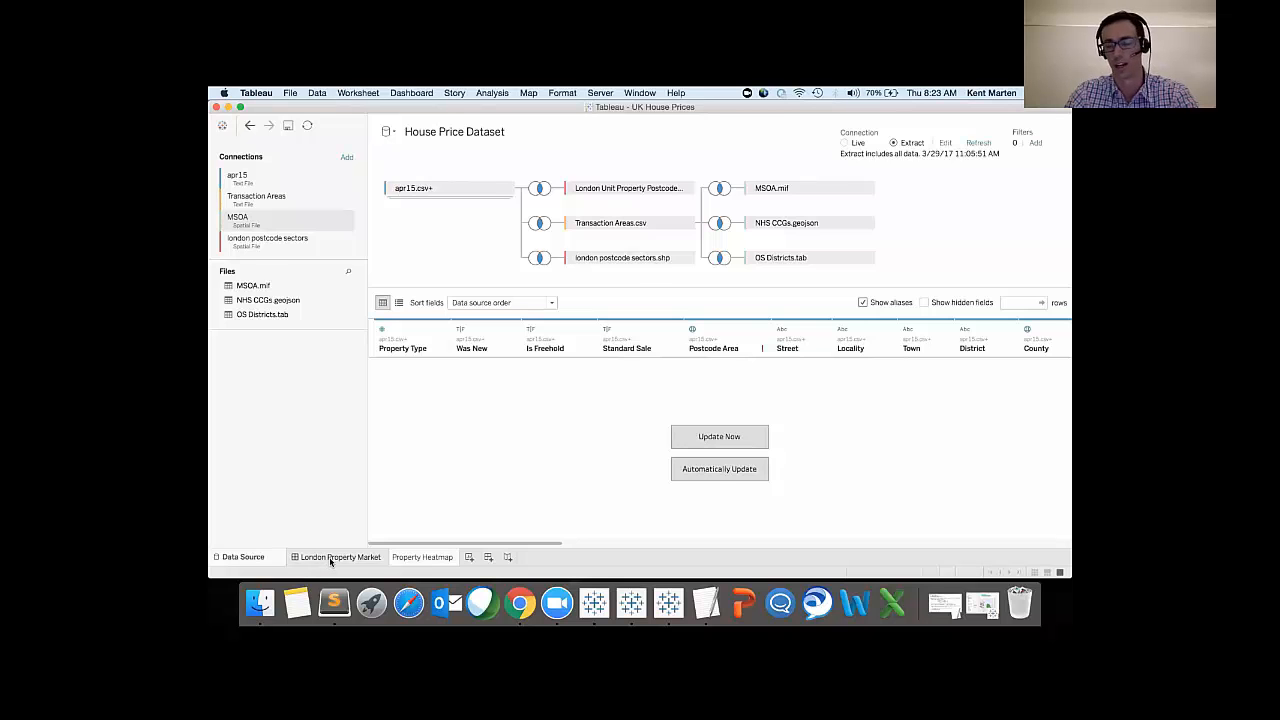
pyautogui.click(940, 186)
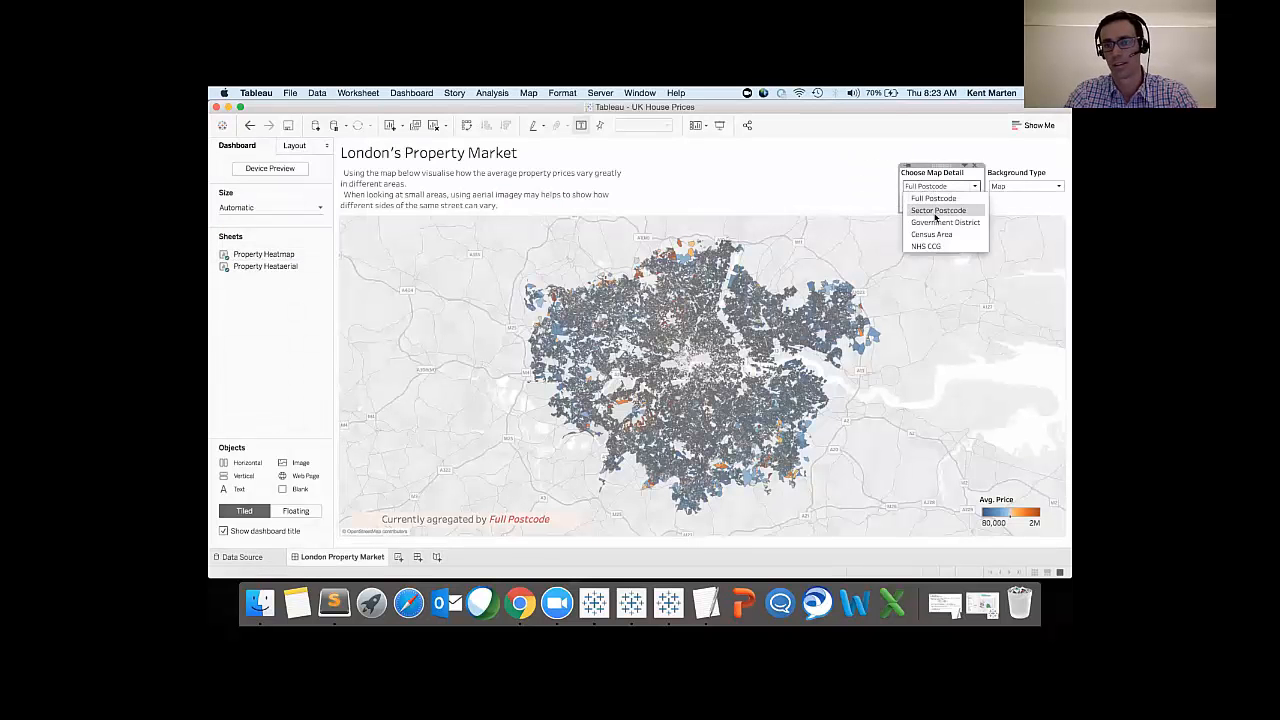
pyautogui.click(936, 223)
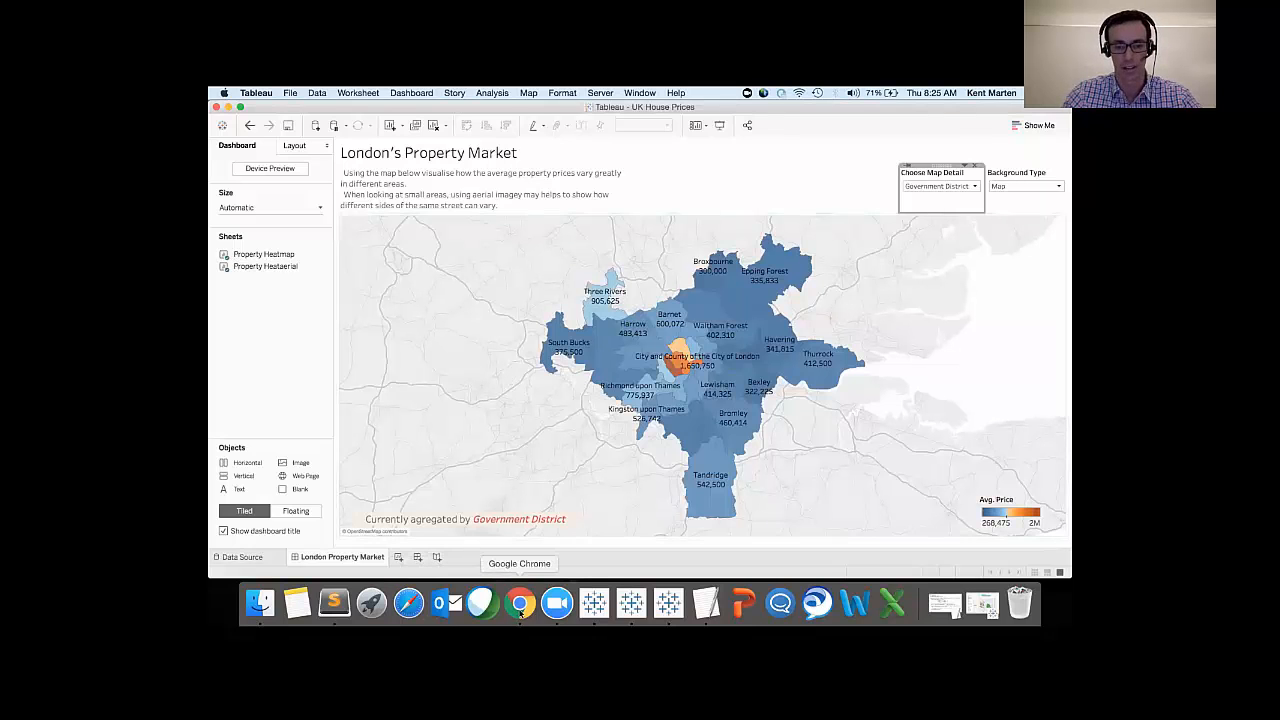
# Step: Switch to Chrome and look up the setSpatial method of the Extract Row class in the Tableau SDK documentation
pyautogui.click(521, 605)
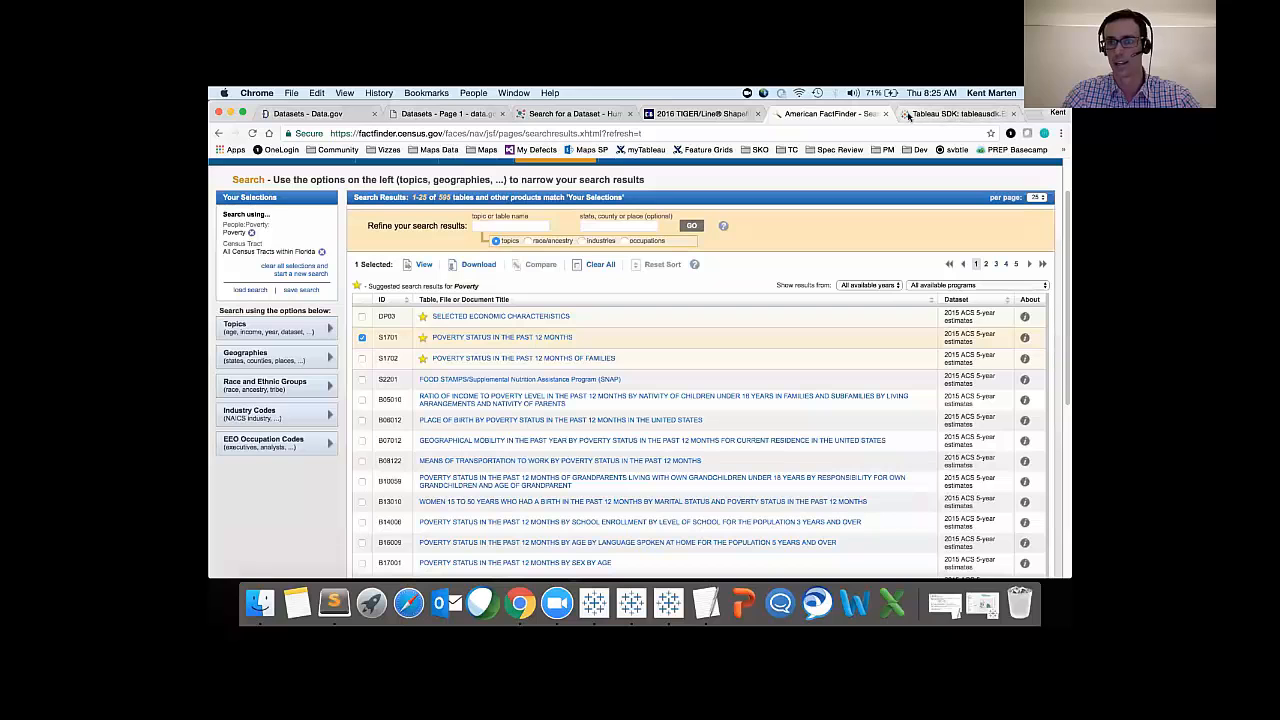
pyautogui.click(908, 116)
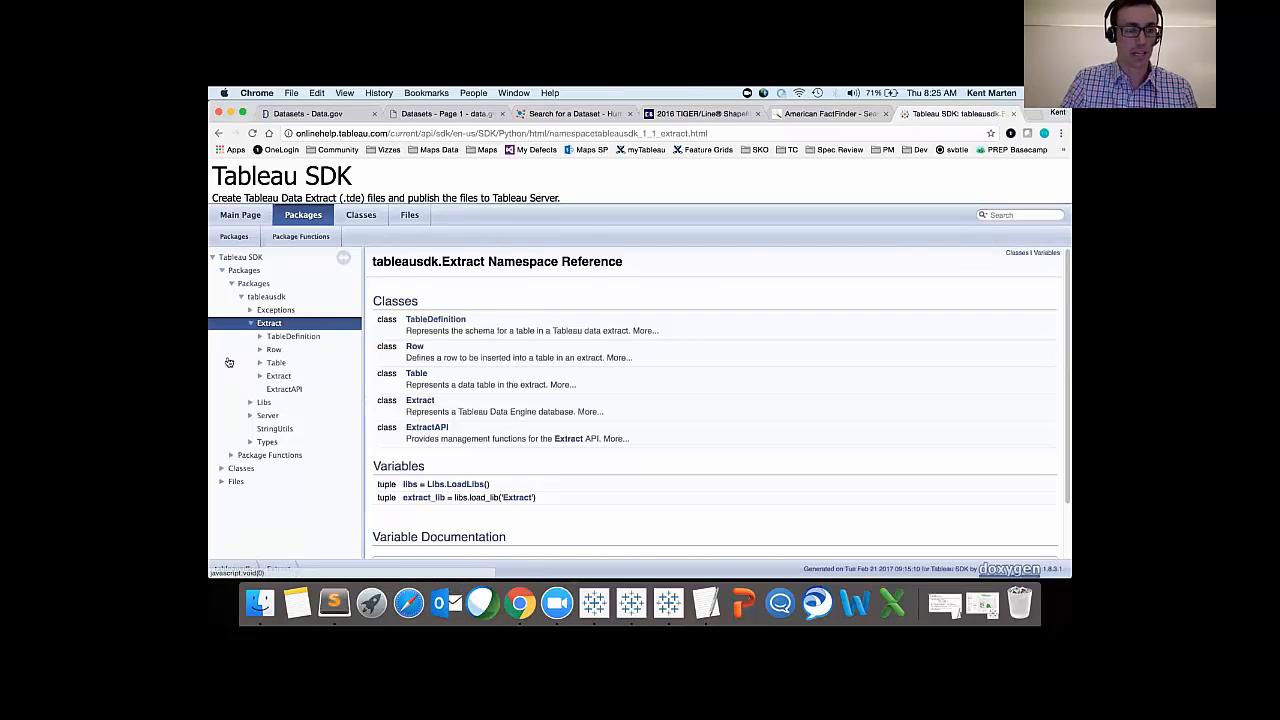
pyautogui.click(260, 349)
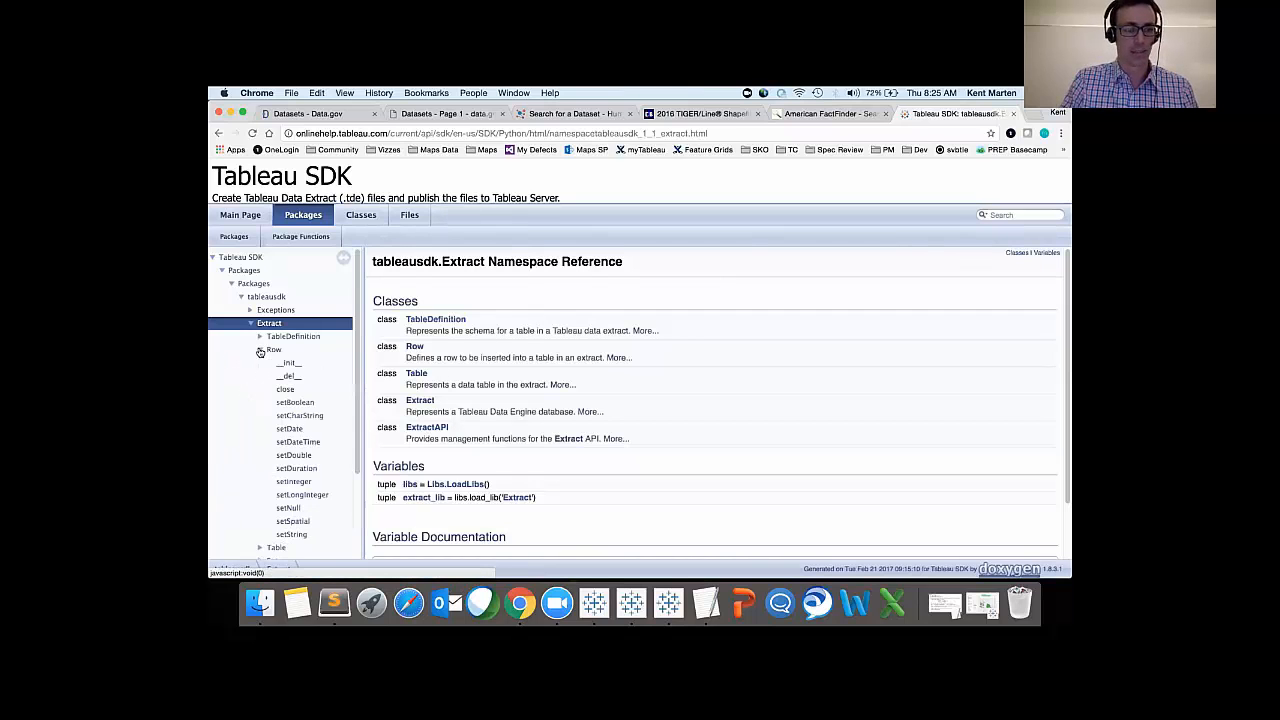
pyautogui.scroll(-2, 253, 455)
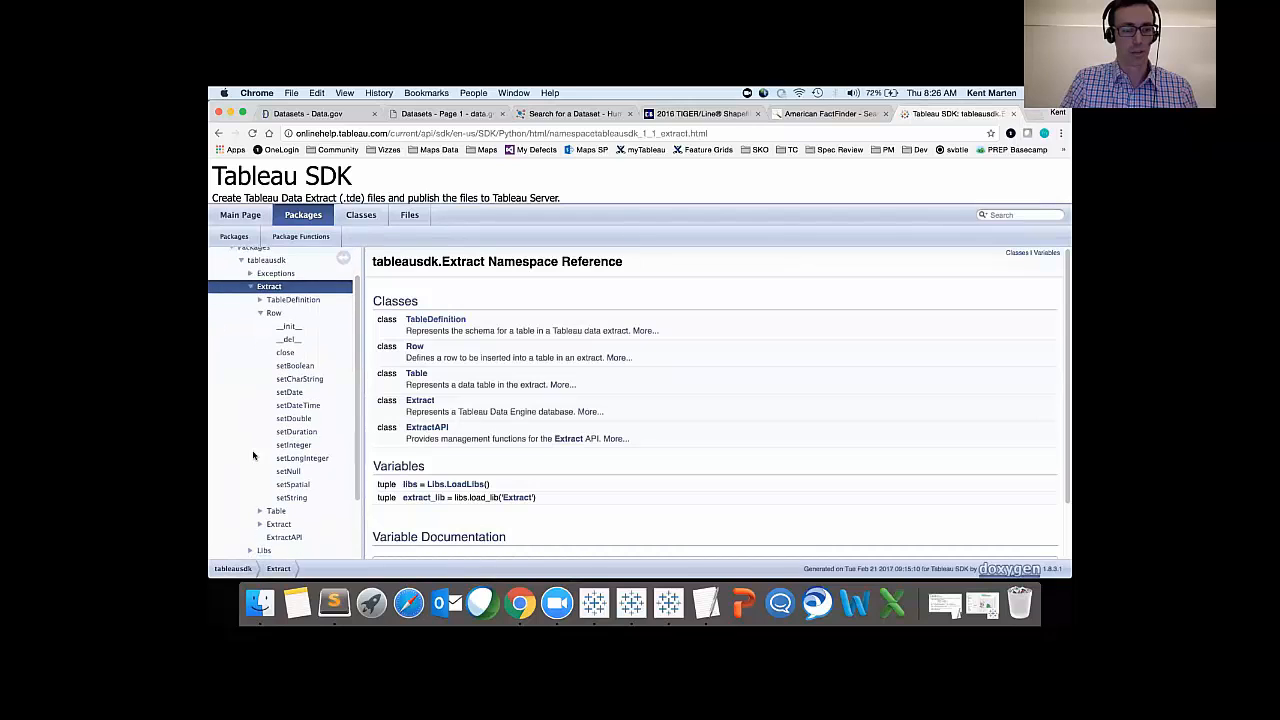
pyautogui.click(300, 486)
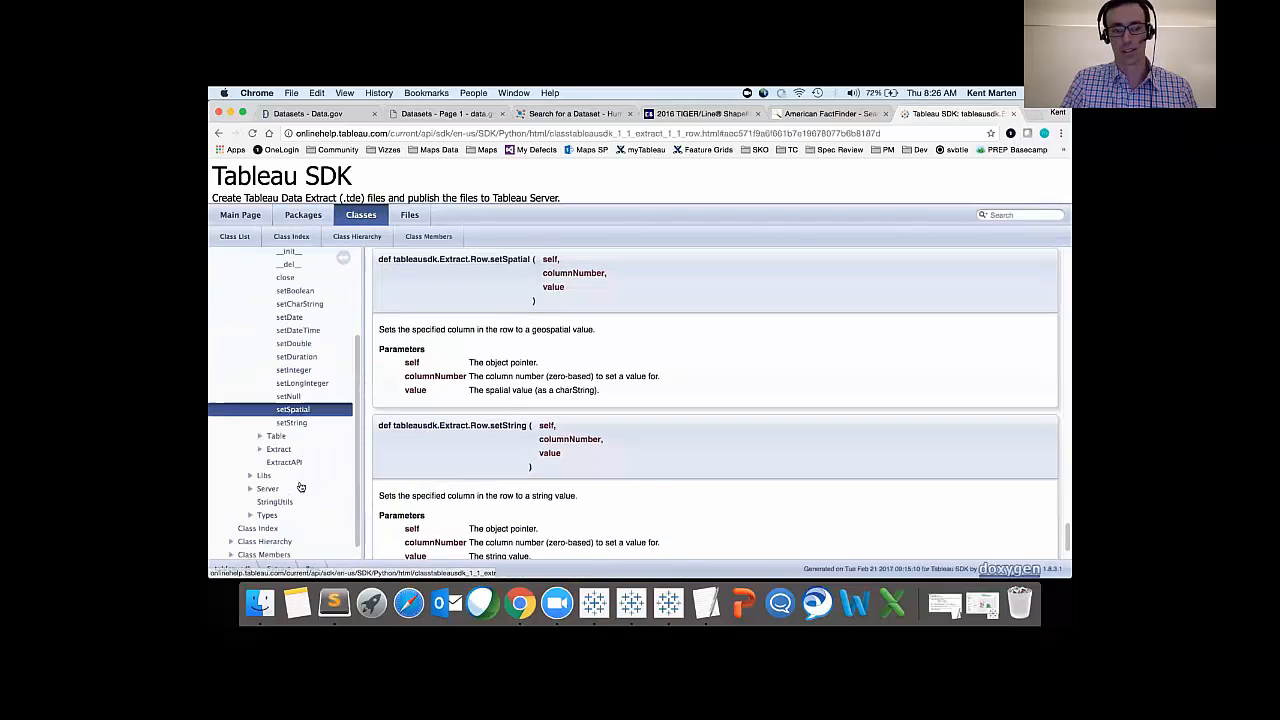
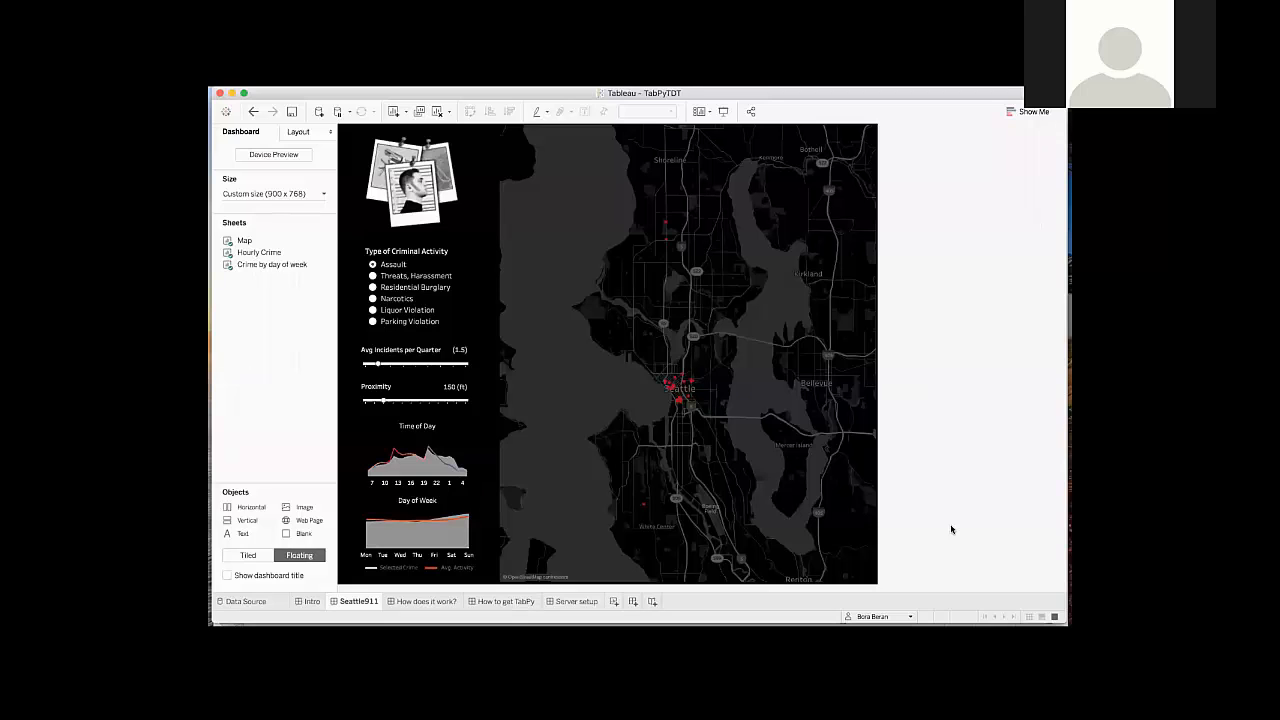
# Step: Present the Seattle911 dashboard full screen and switch the criminal activity through Threats, Harassment, Residential Burglary and Narcotics to Parking Violation
pyautogui.click(727, 116)
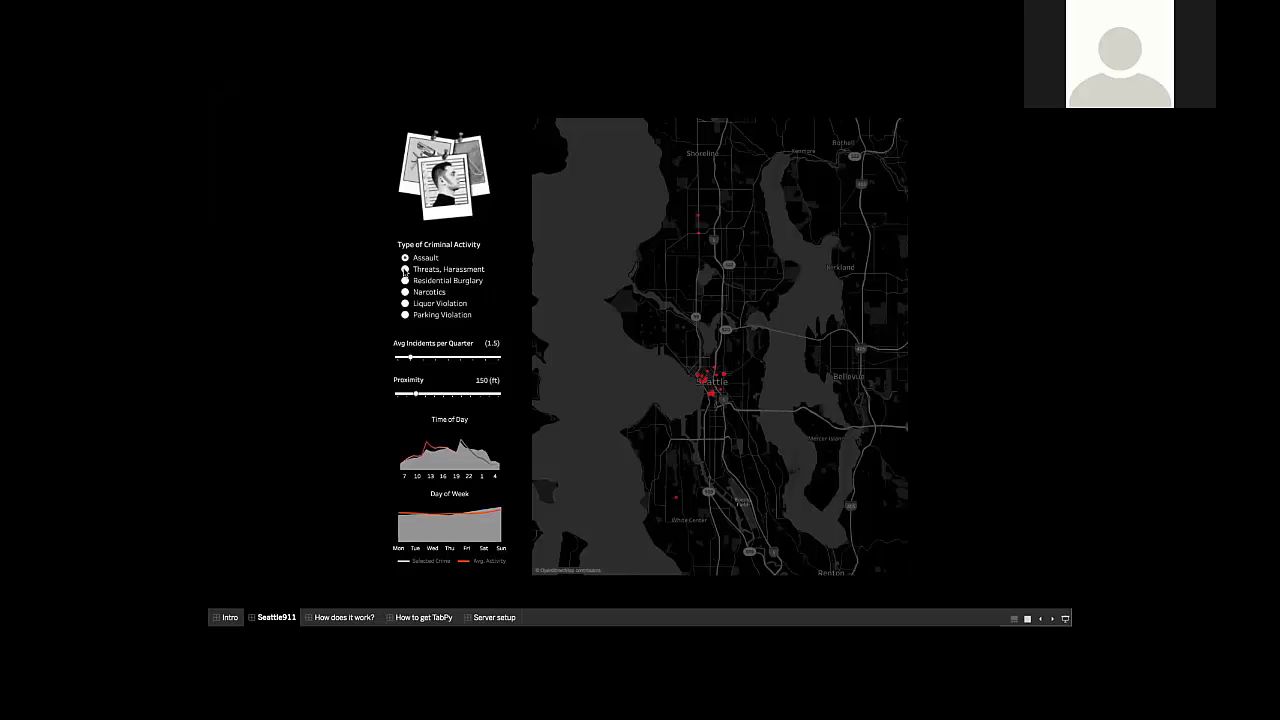
pyautogui.click(404, 270)
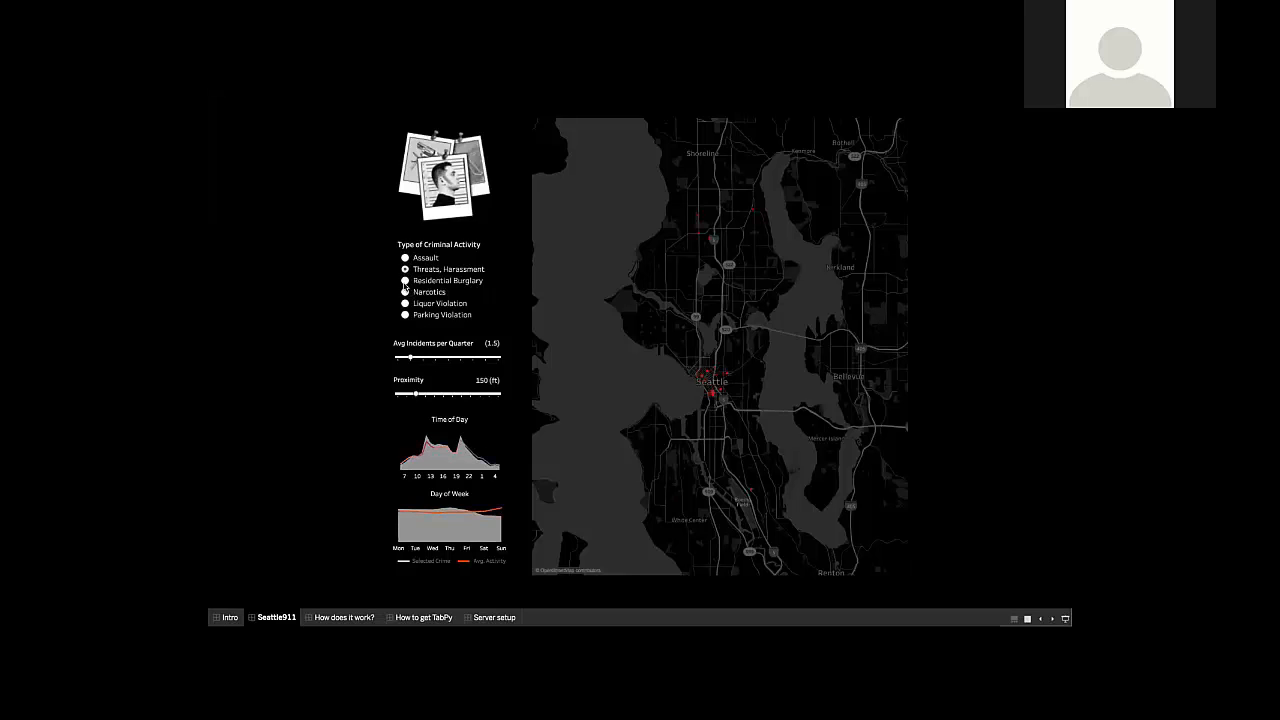
pyautogui.click(405, 281)
pyautogui.click(405, 291)
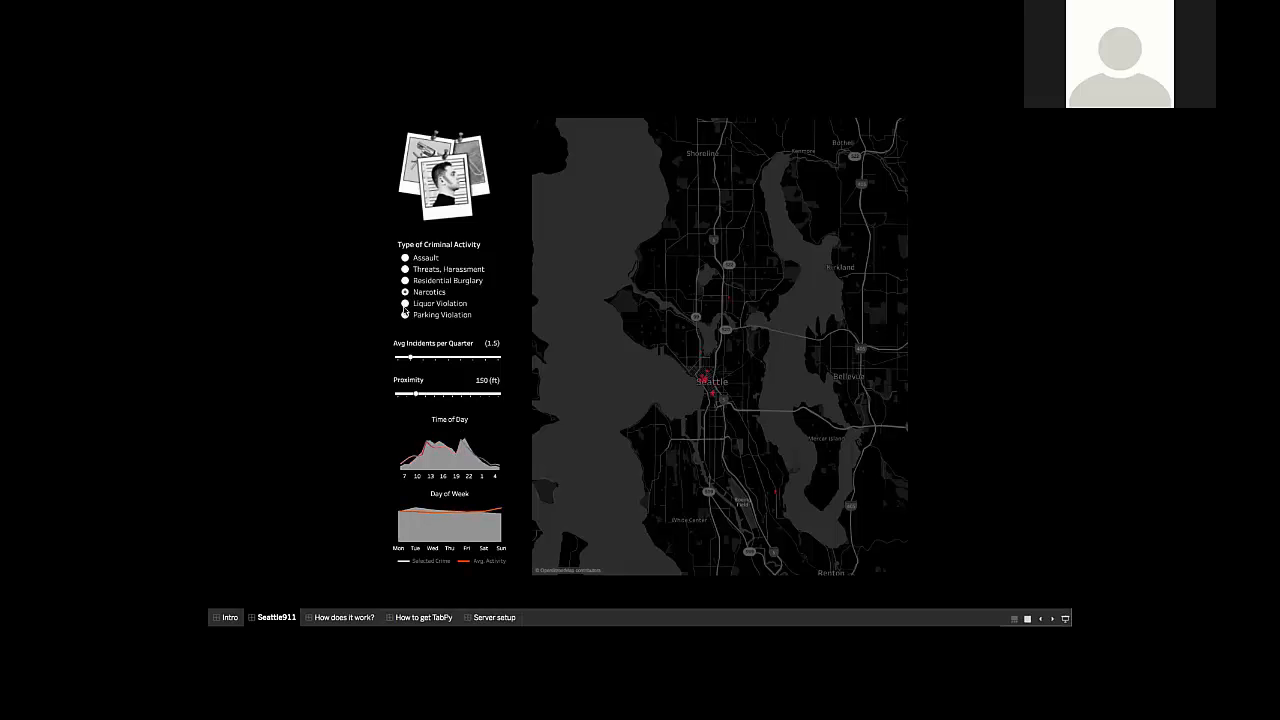
pyautogui.click(405, 314)
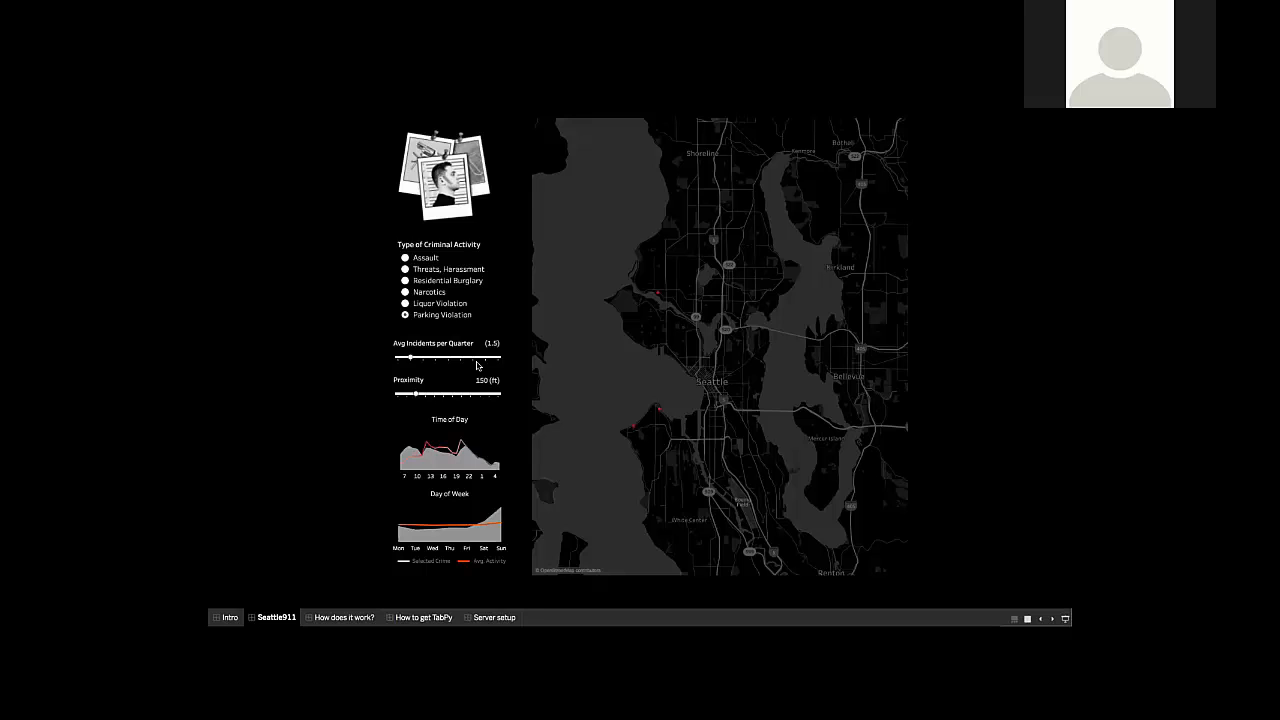
# Step: Set Avg Incidents per Quarter to 1 and Proximity to 300 ft, and leave presentation mode
pyautogui.moveTo(405, 362); pyautogui.dragTo(398, 363)
pyautogui.moveTo(416, 394); pyautogui.dragTo(427, 394)
pyautogui.press('Escape')
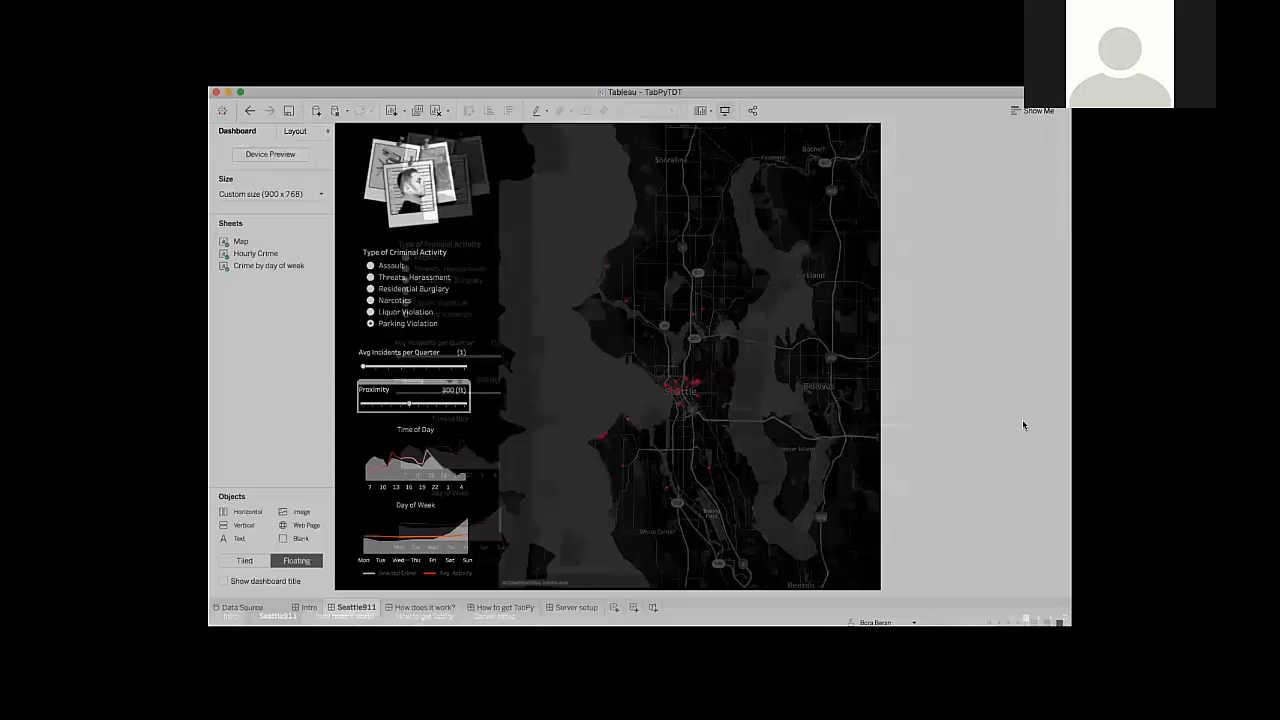
# Step: Go to the Map sheet, open the Is Hotspot? calculation for editing, and enlarge its formula text for reading
pyautogui.click(331, 241)
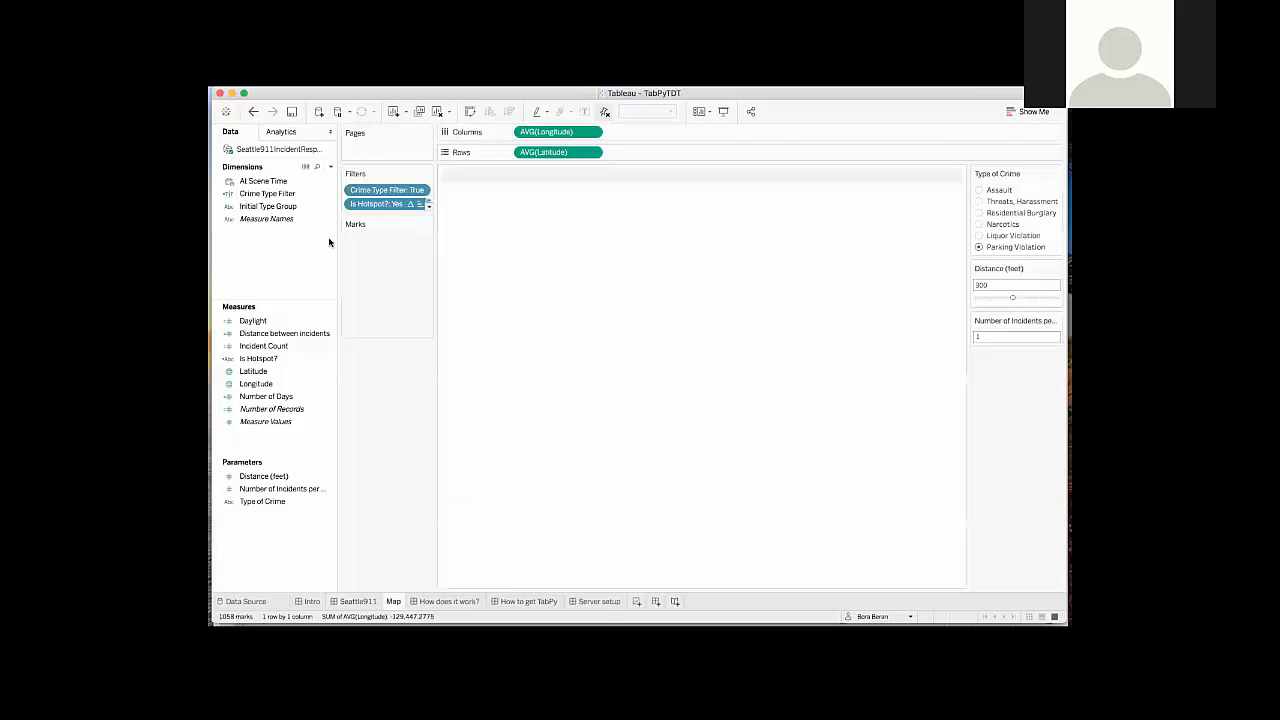
pyautogui.rightClick(283, 359)
pyautogui.click(305, 420)
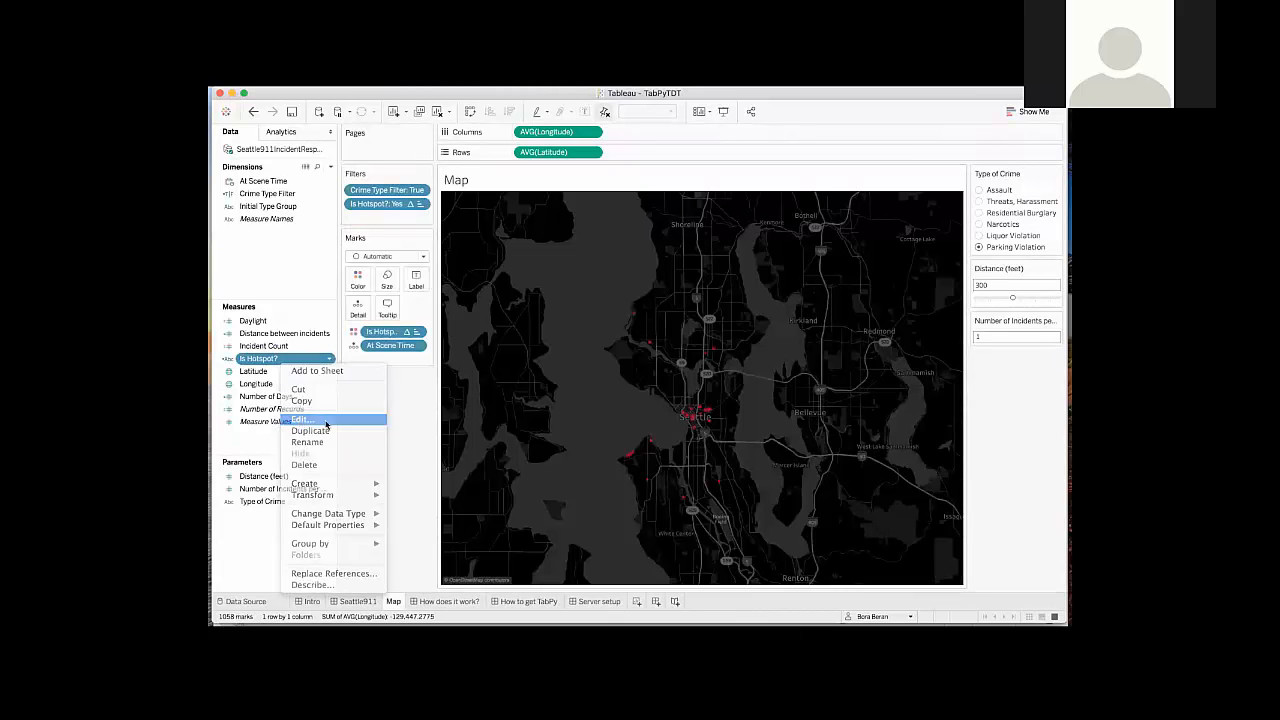
pyautogui.scroll(6, 619, 515)
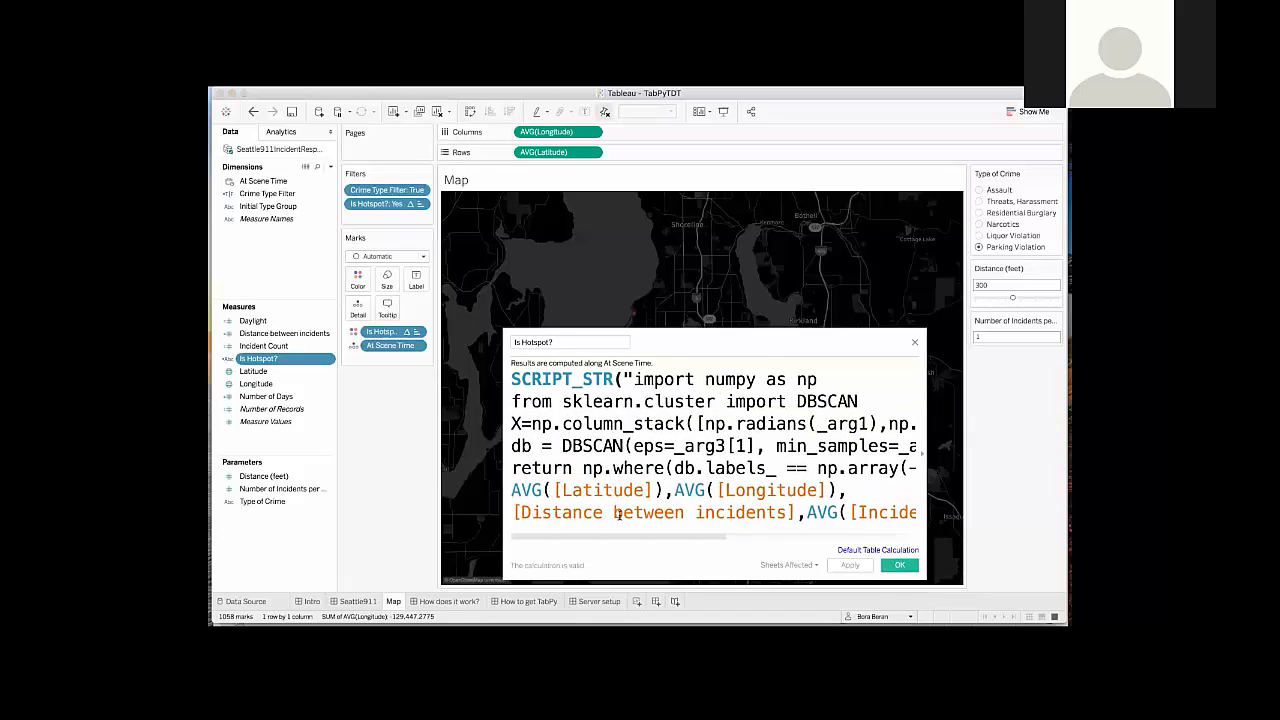
pyautogui.scroll(-1, 619, 515)
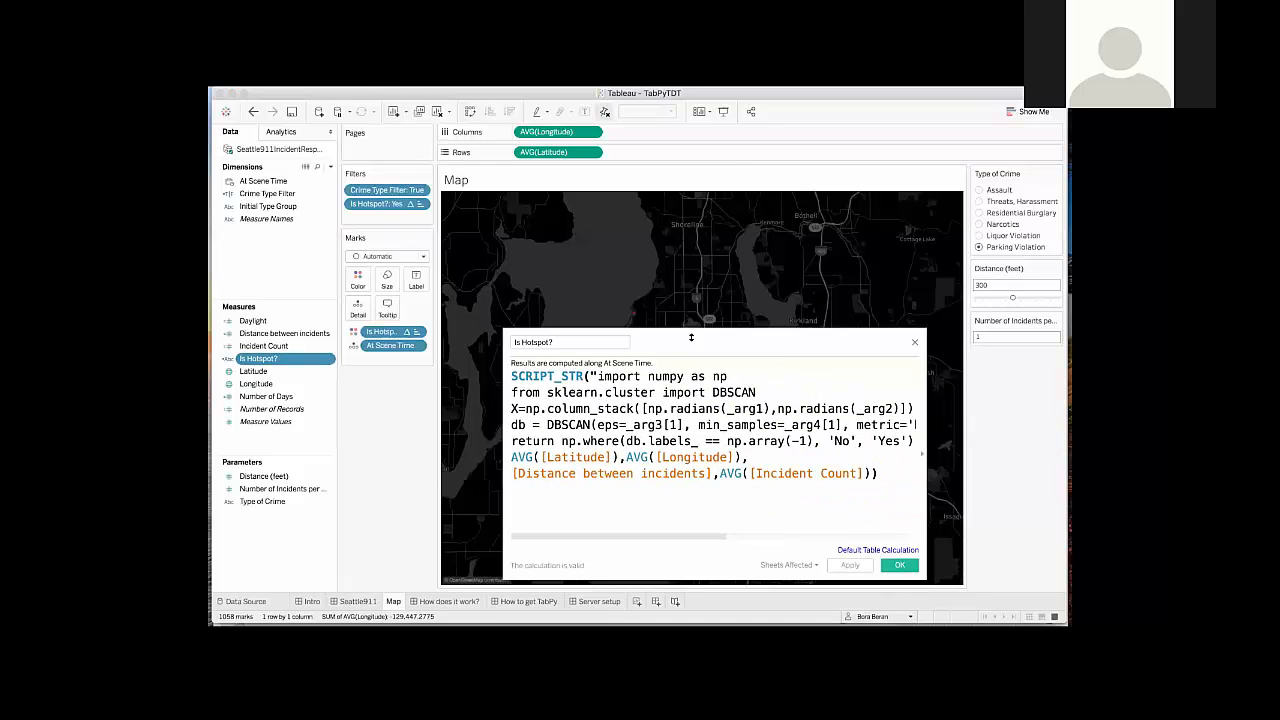
pyautogui.moveTo(690, 337); pyautogui.dragTo(610, 238)
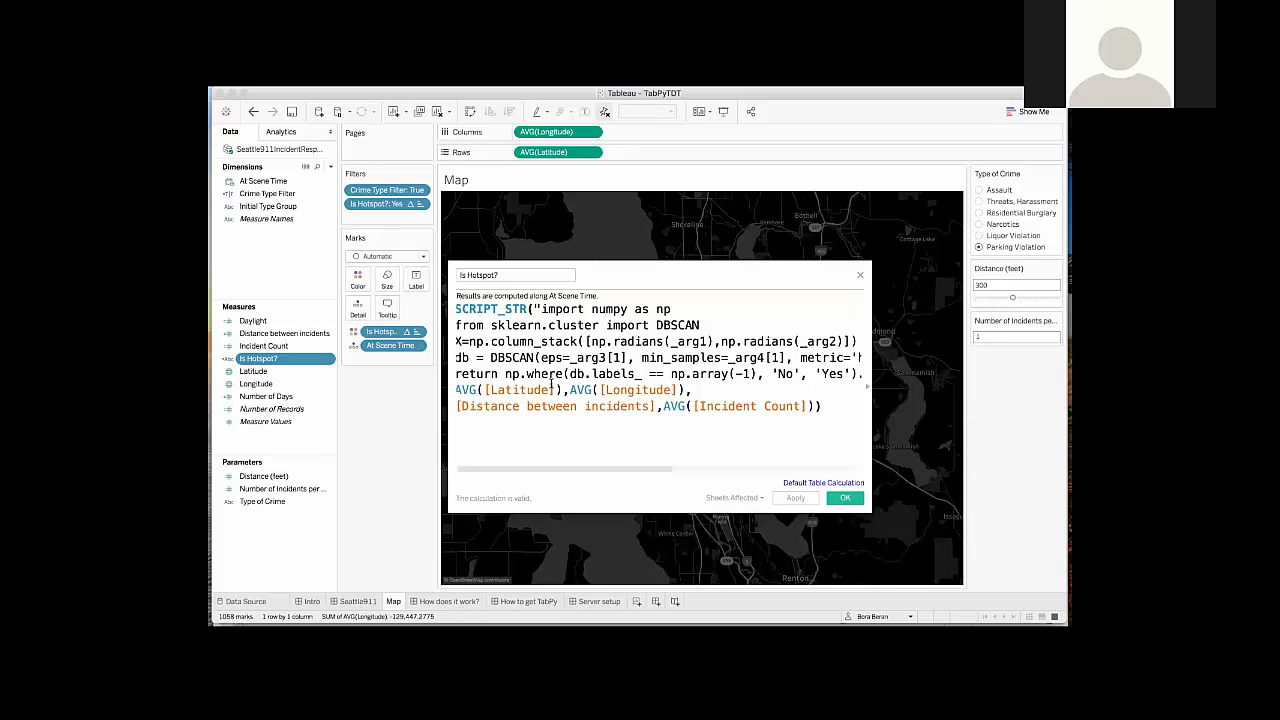
# Step: Review the full width of the DBSCAN Python script in the Is Hotspot? calculation, including the metric and return lines
pyautogui.hscroll(5, 551, 390)
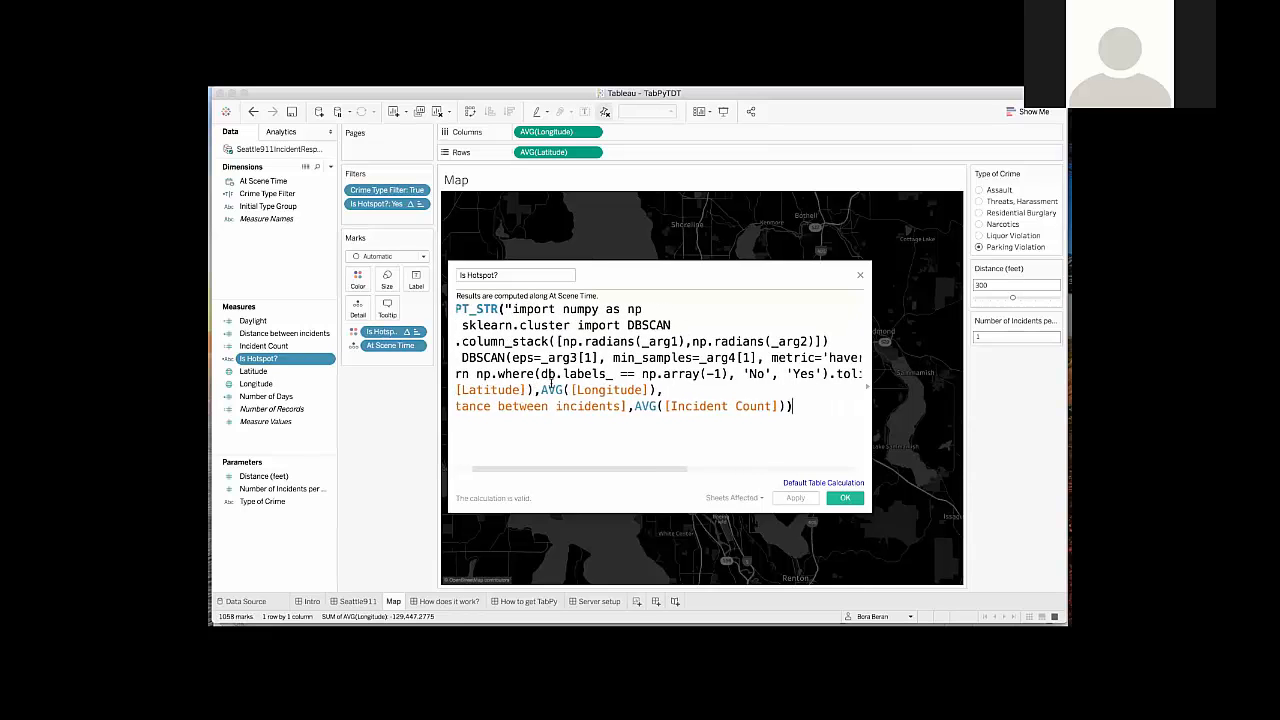
pyautogui.hscroll(3, 705, 403)
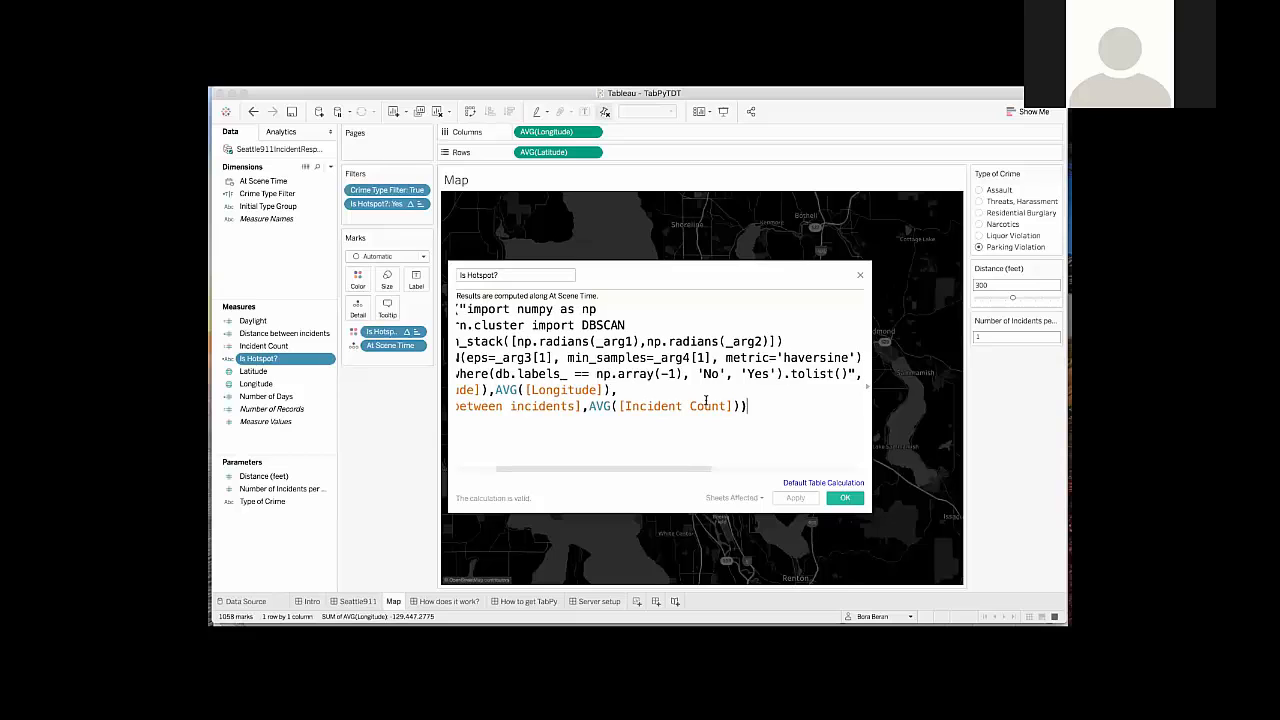
pyautogui.hscroll(-6, 705, 400)
pyautogui.hscroll(1, 705, 401)
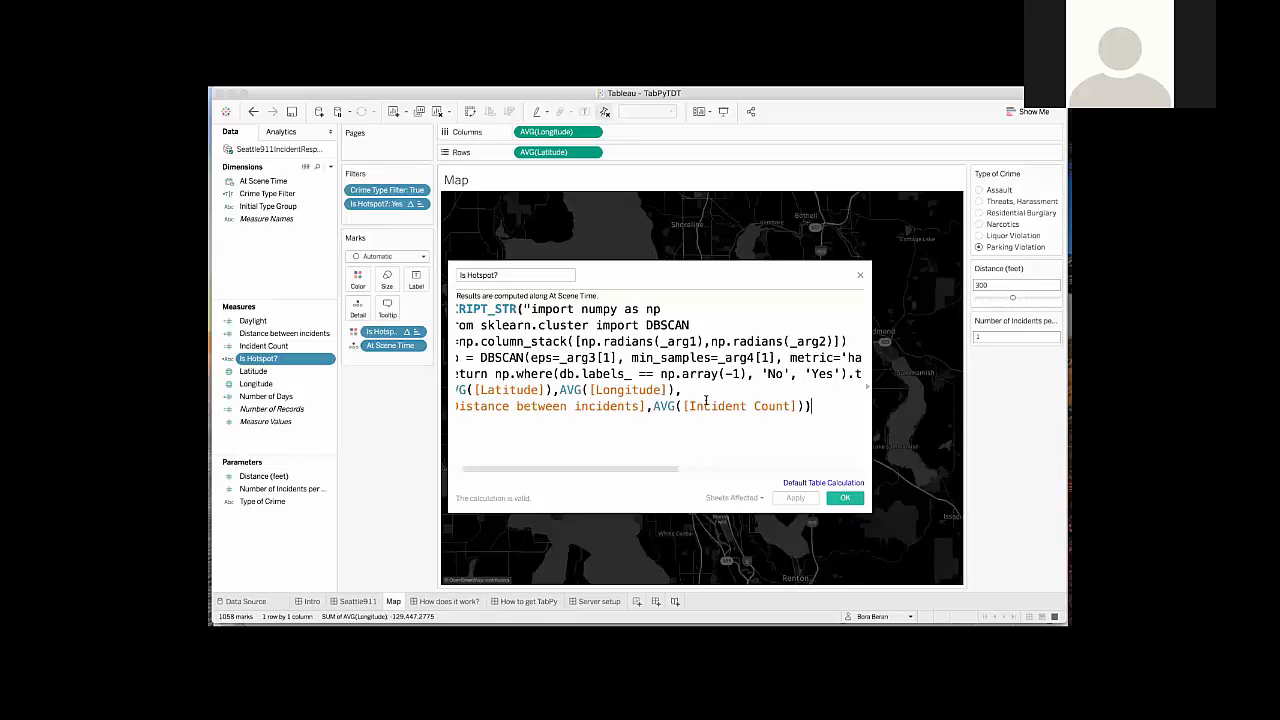
pyautogui.hscroll(6, 705, 401)
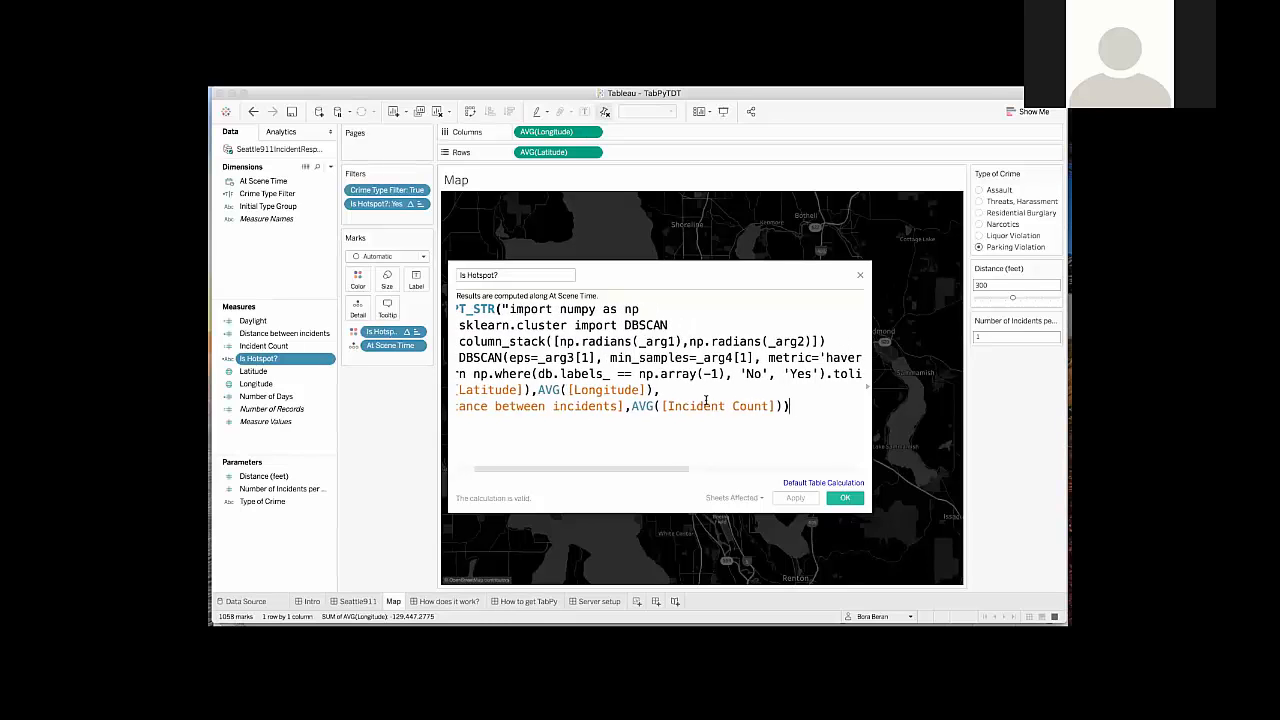
pyautogui.hscroll(-8, 705, 401)
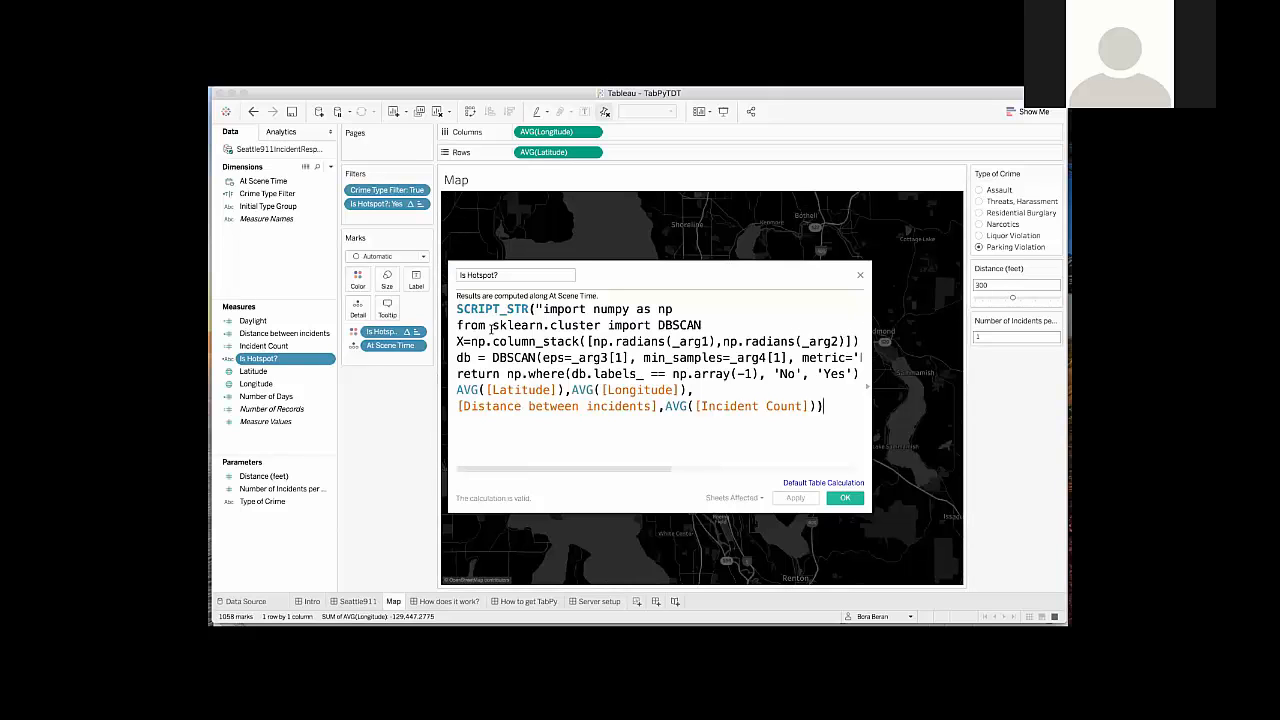
# Step: Search the calculation editor's function reference for "scri" and examine the Python code and arguments passed to SCRIPT_STR
pyautogui.moveTo(671, 273); pyautogui.dragTo(551, 271)
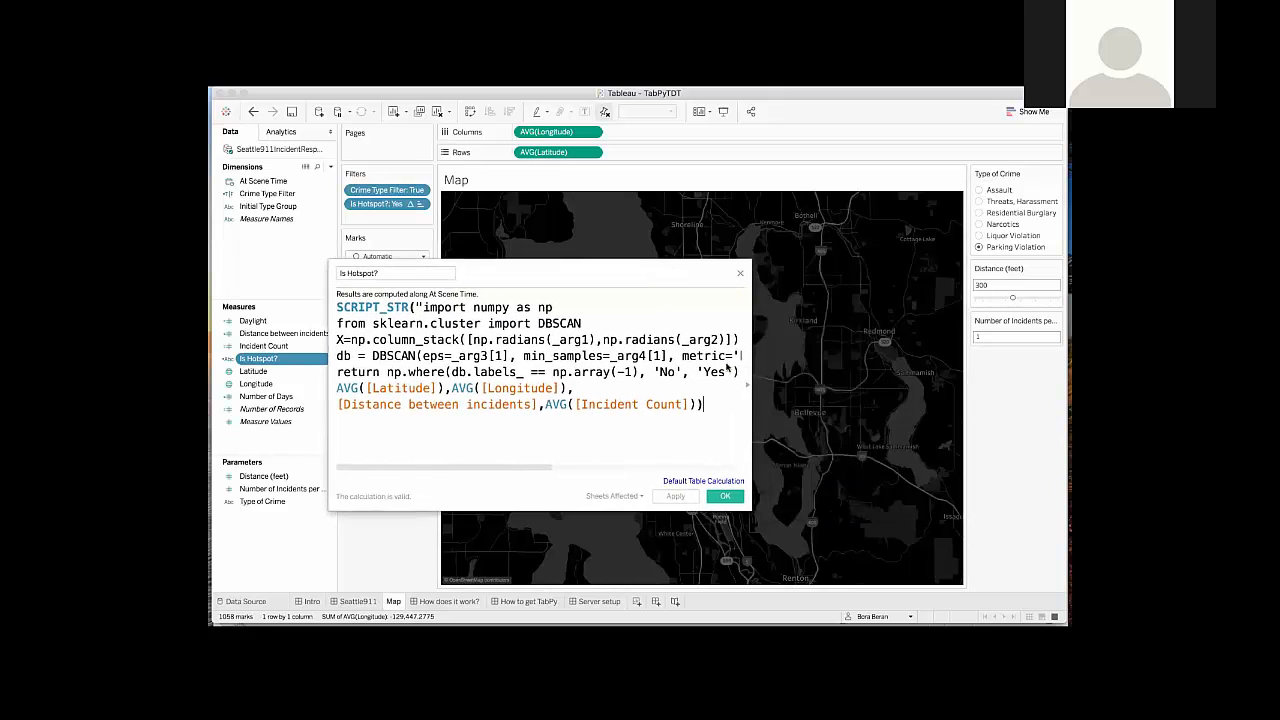
pyautogui.click(748, 387)
pyautogui.click(784, 290)
pyautogui.write('scri')
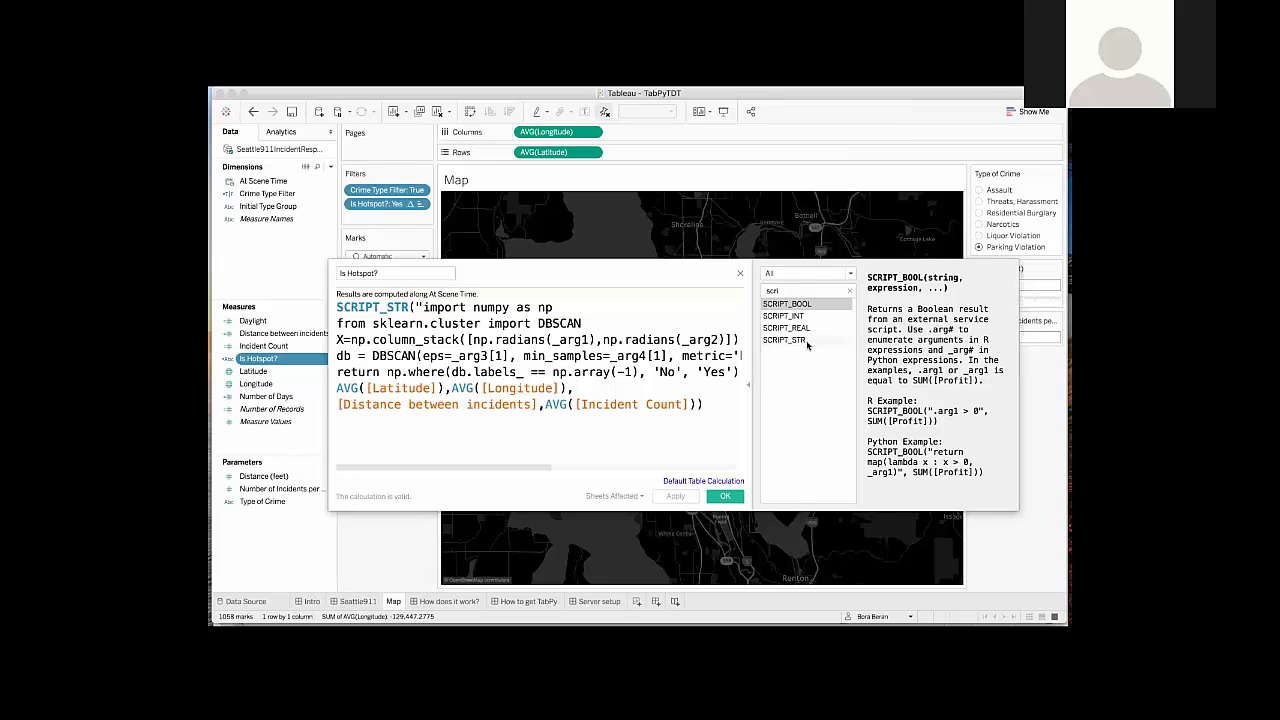
pyautogui.moveTo(485, 357); pyautogui.dragTo(424, 307)
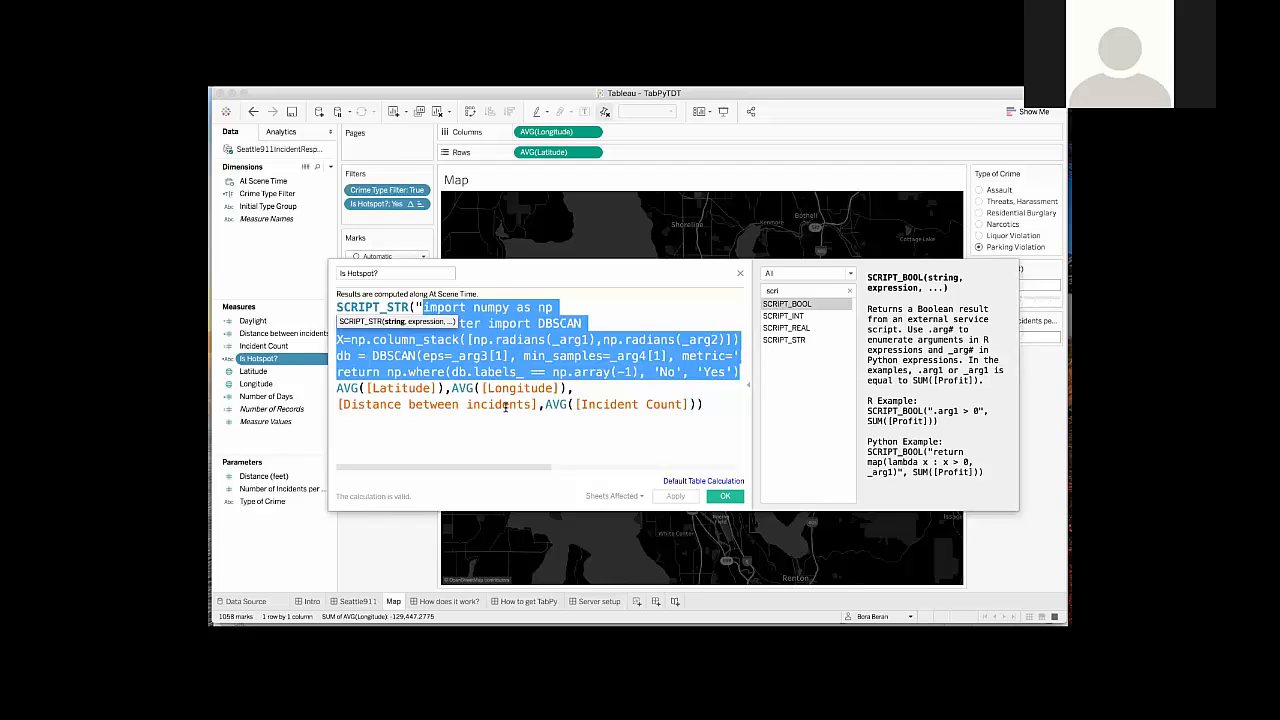
pyautogui.click(556, 420)
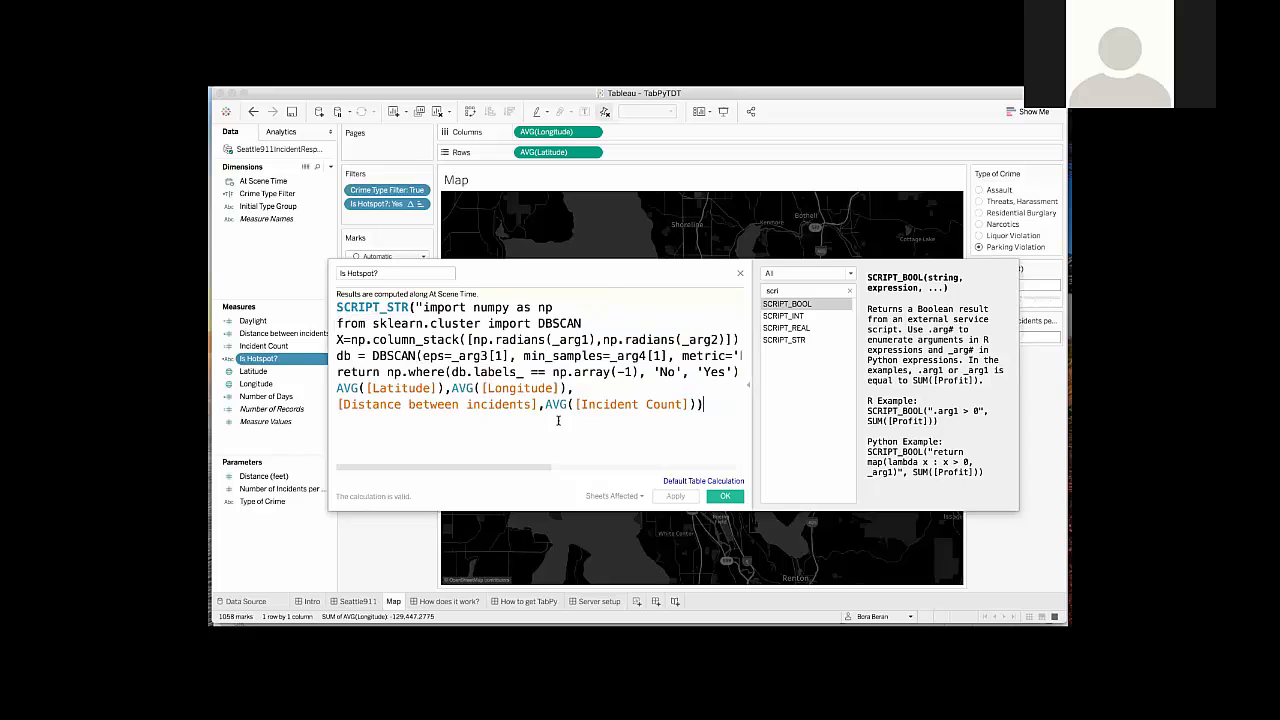
# Step: Search the function reference for "raw", clear the search, and hide the reference from the calculation editor
pyautogui.doubleClick(784, 290)
pyautogui.write('raw')
pyautogui.press('BackSpace')
pyautogui.press('BackSpace')
pyautogui.press('BackSpace')
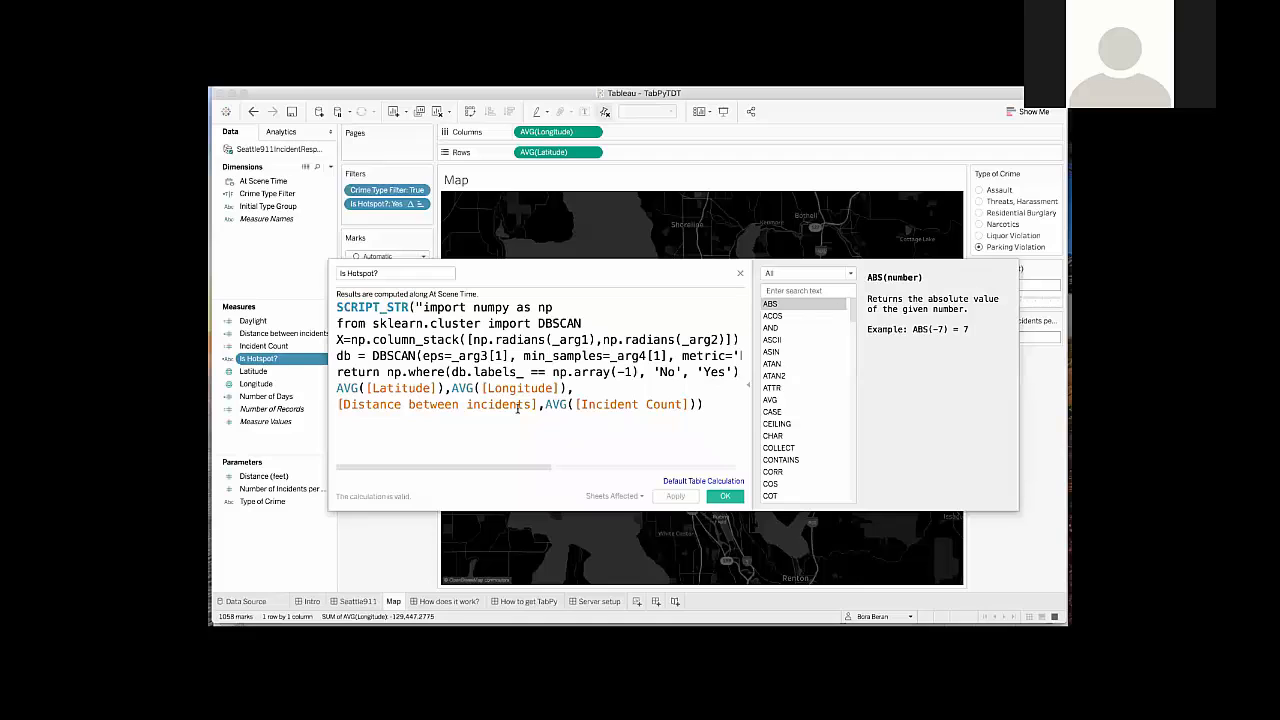
pyautogui.click(749, 388)
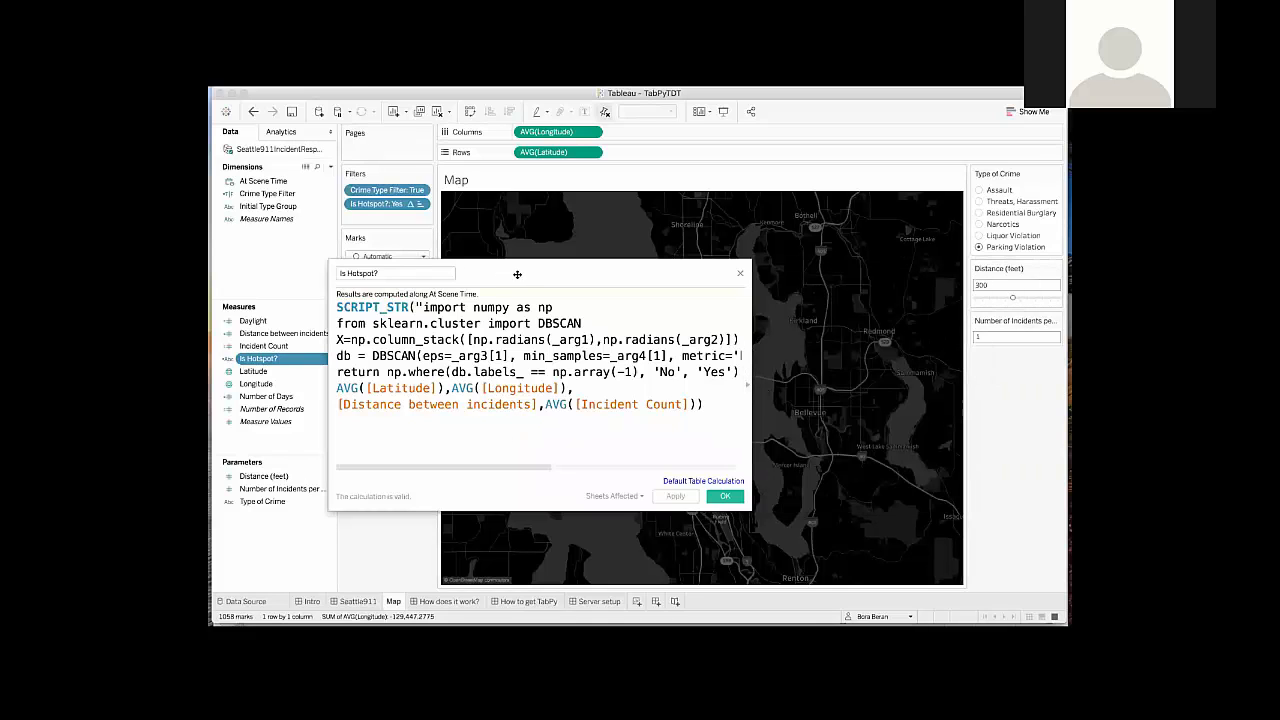
# Step: Move the calculation editor off the field list, examine the Distance between incidents formula, and close the editor without changes
pyautogui.moveTo(517, 275); pyautogui.dragTo(593, 275)
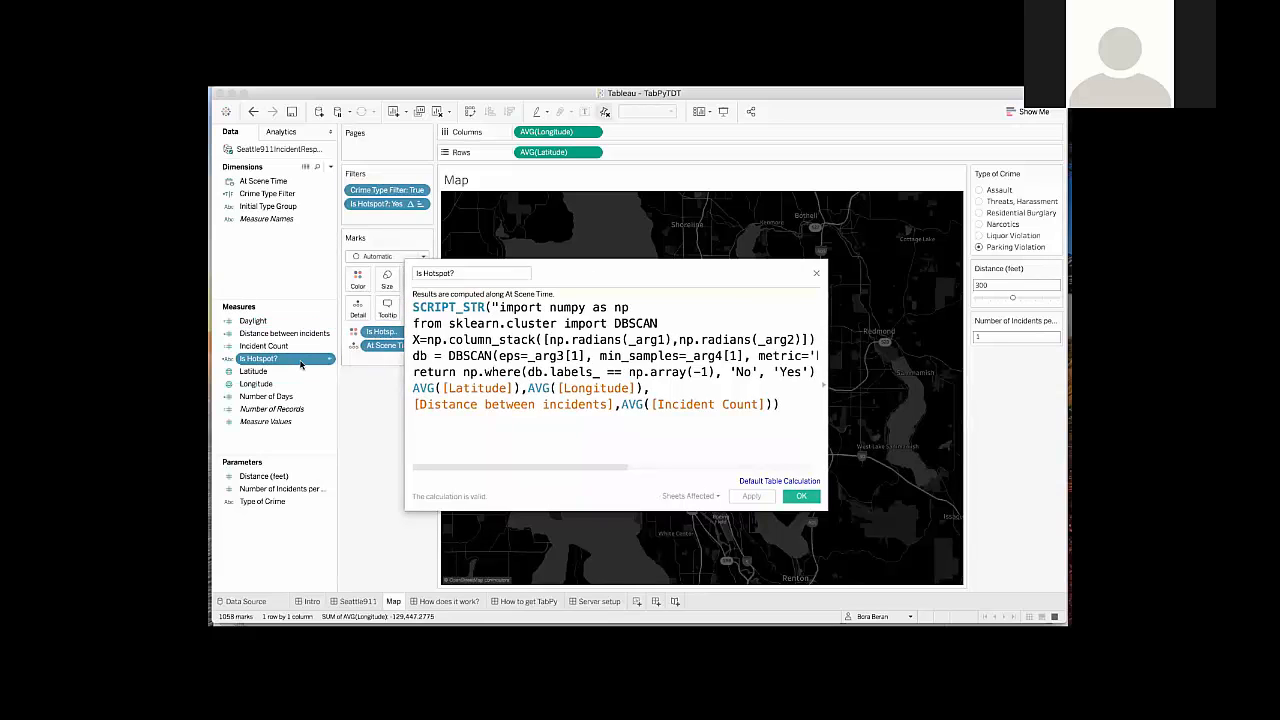
pyautogui.click(280, 333)
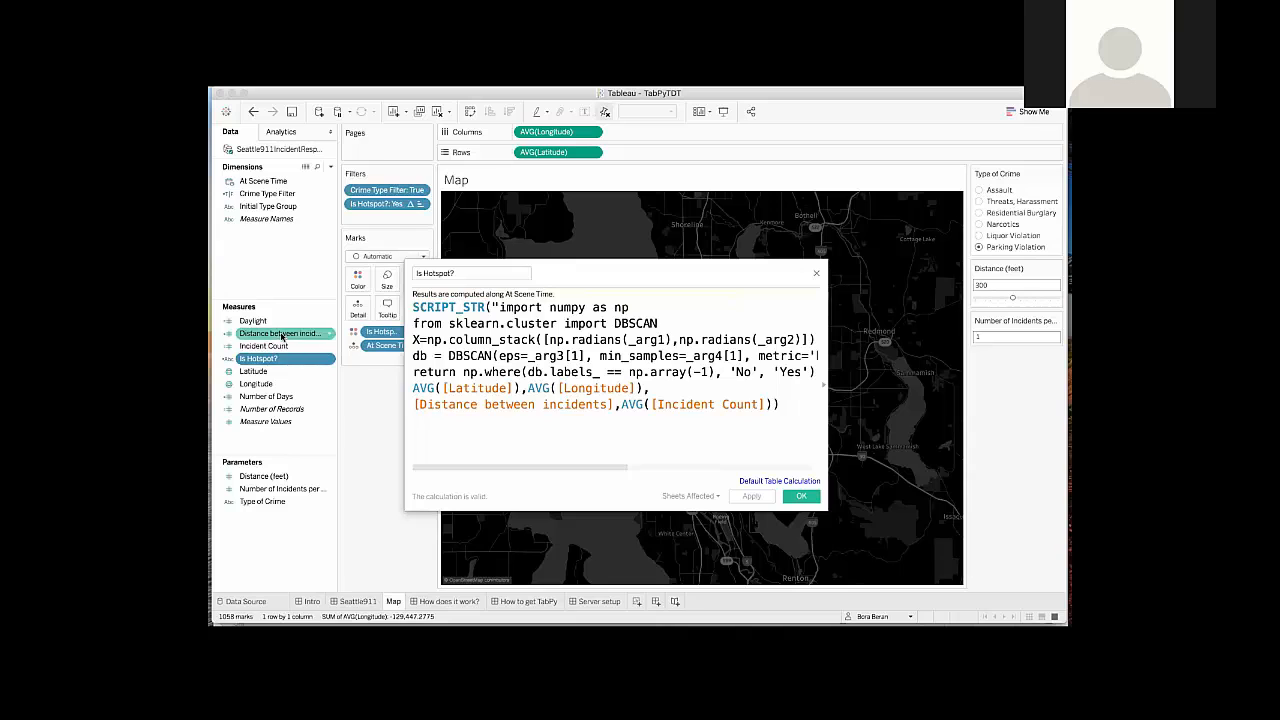
pyautogui.rightClick(286, 336)
pyautogui.click(303, 401)
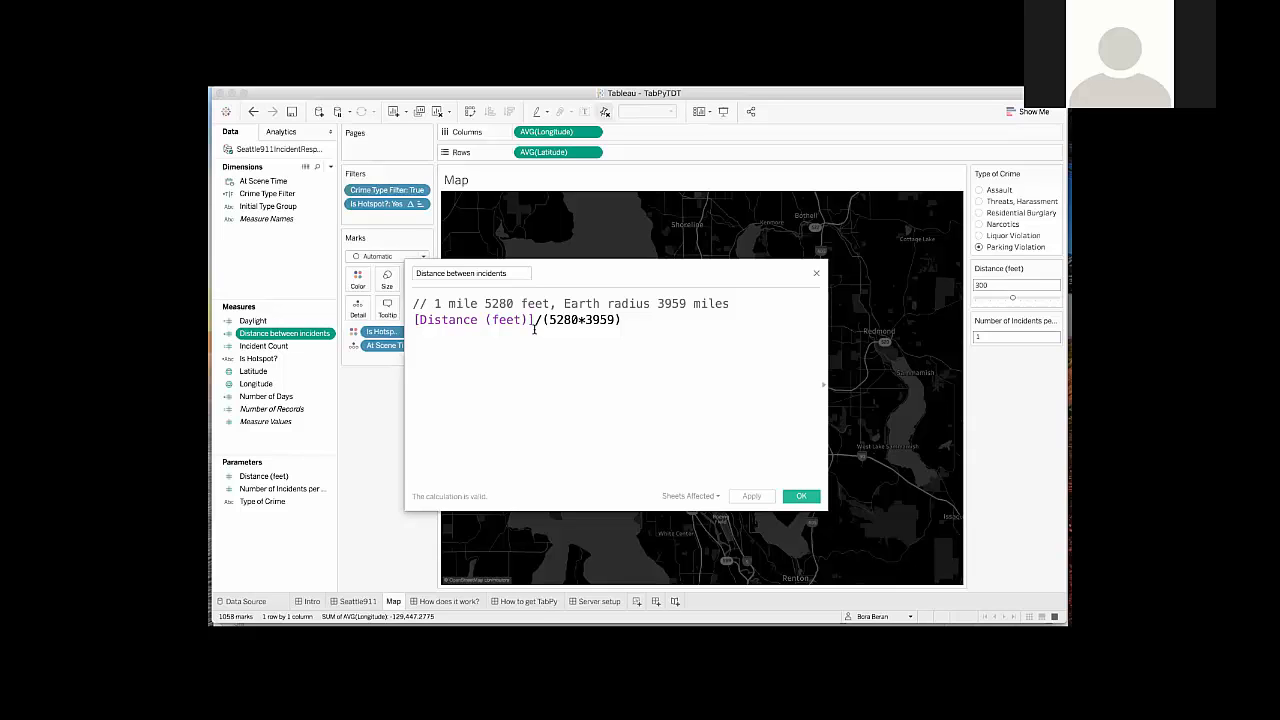
pyautogui.click(816, 273)
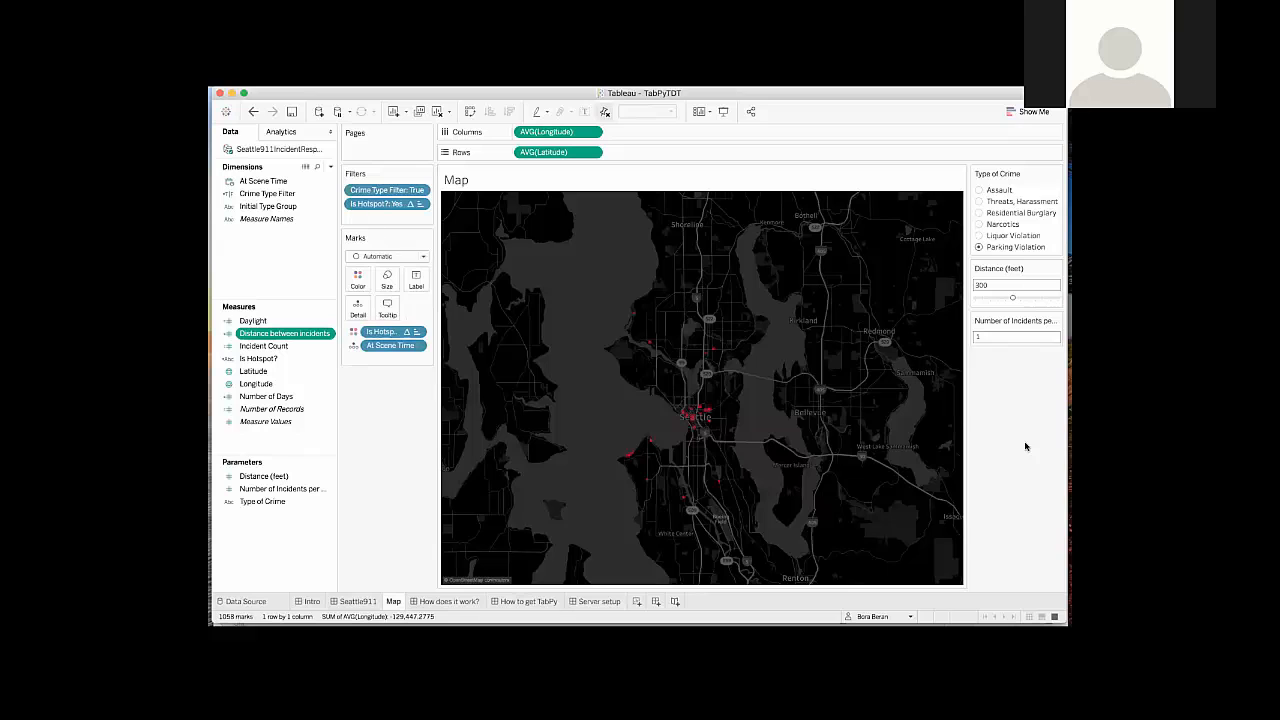
# Step: Show the How does it work? sheet in presentation mode
pyautogui.click(432, 602)
pyautogui.click(723, 113)
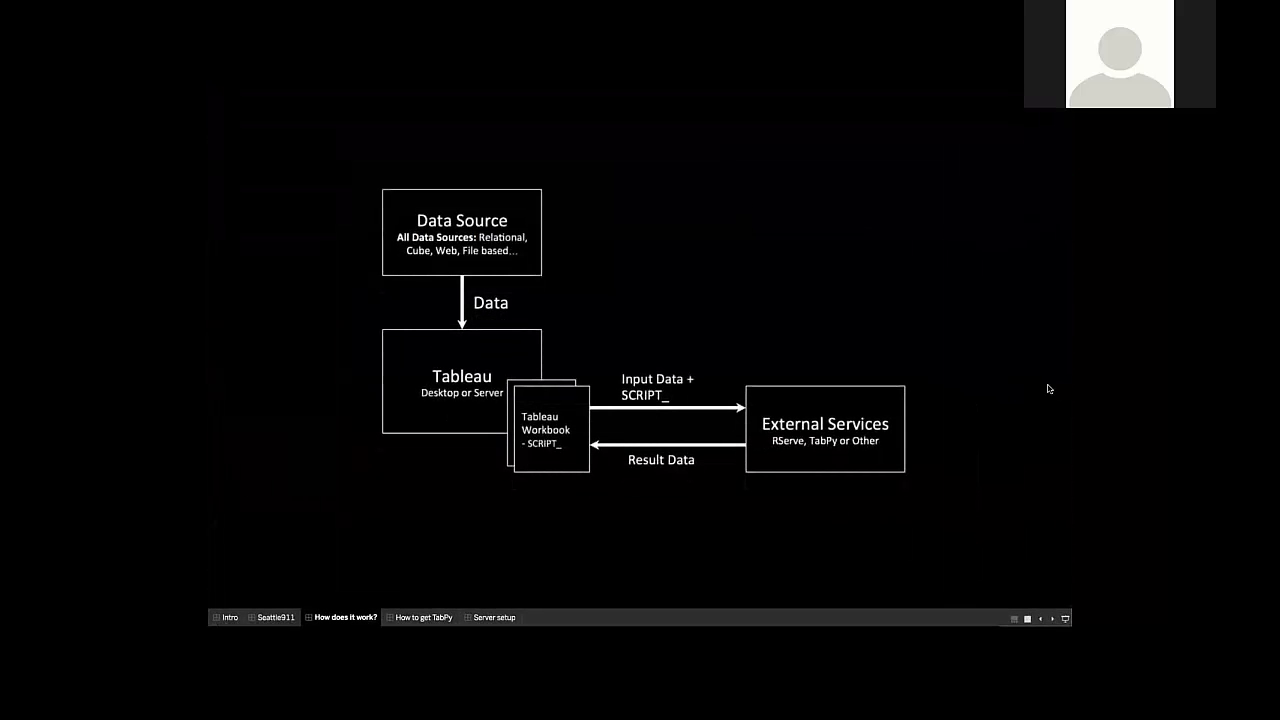